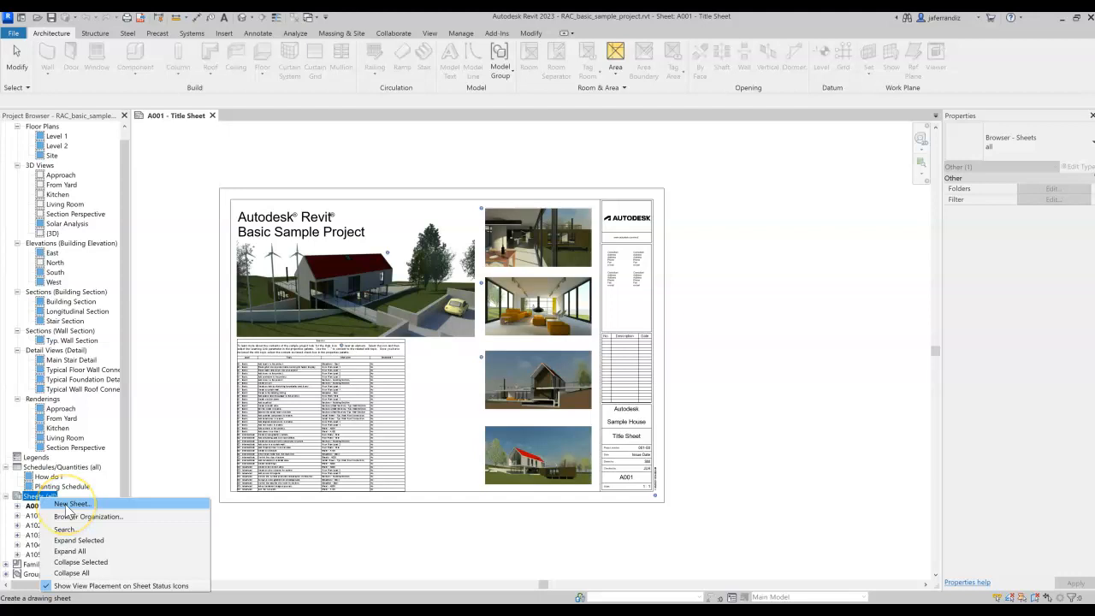
left_click(69, 504)
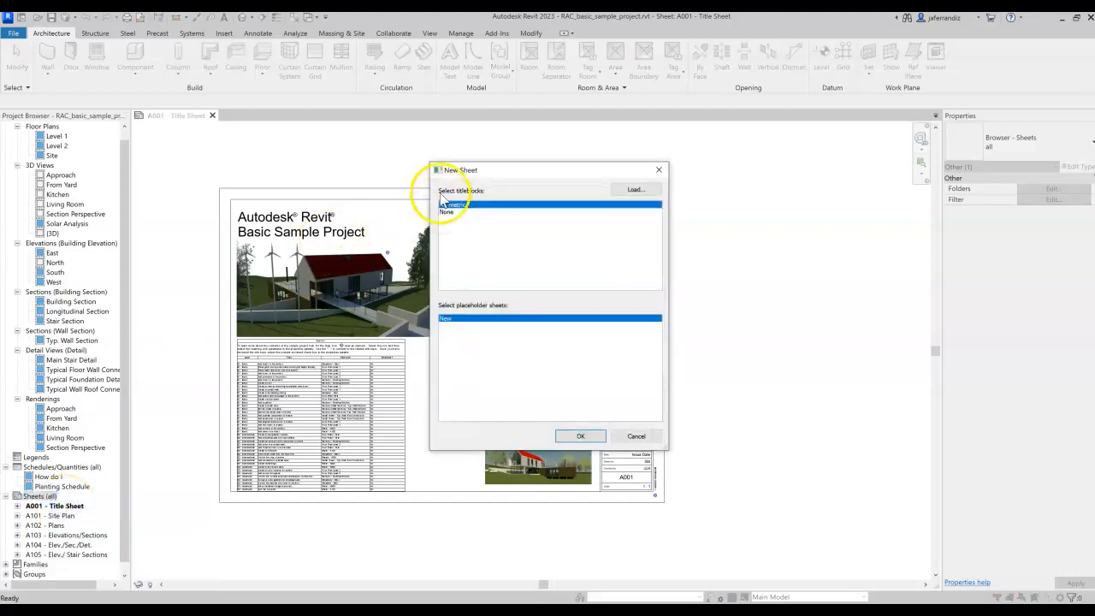
left_click(642, 192)
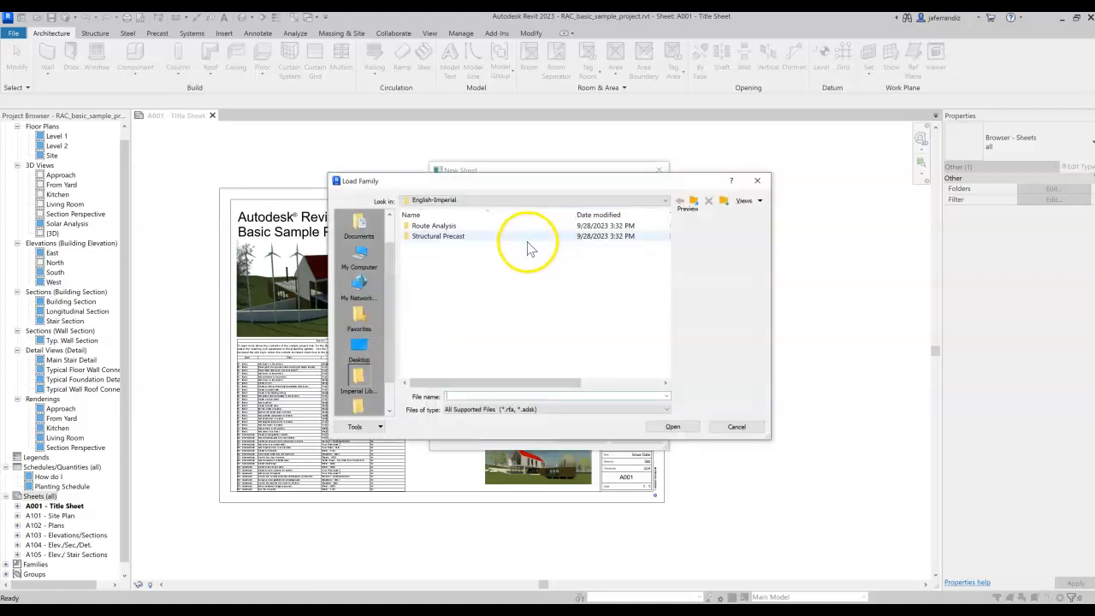
left_click(736, 426)
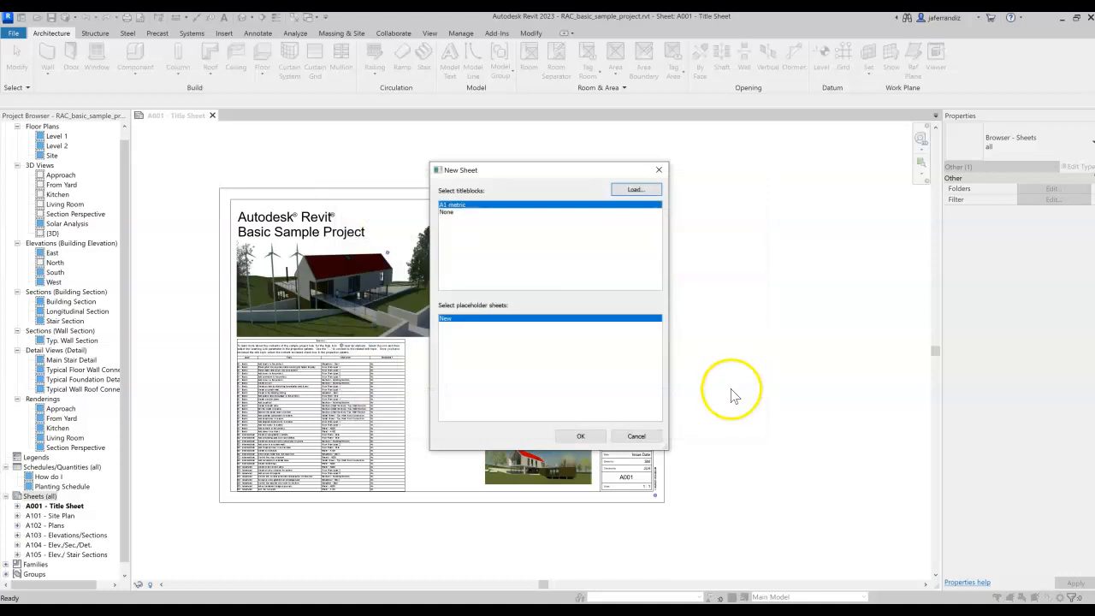
double_click(584, 325)
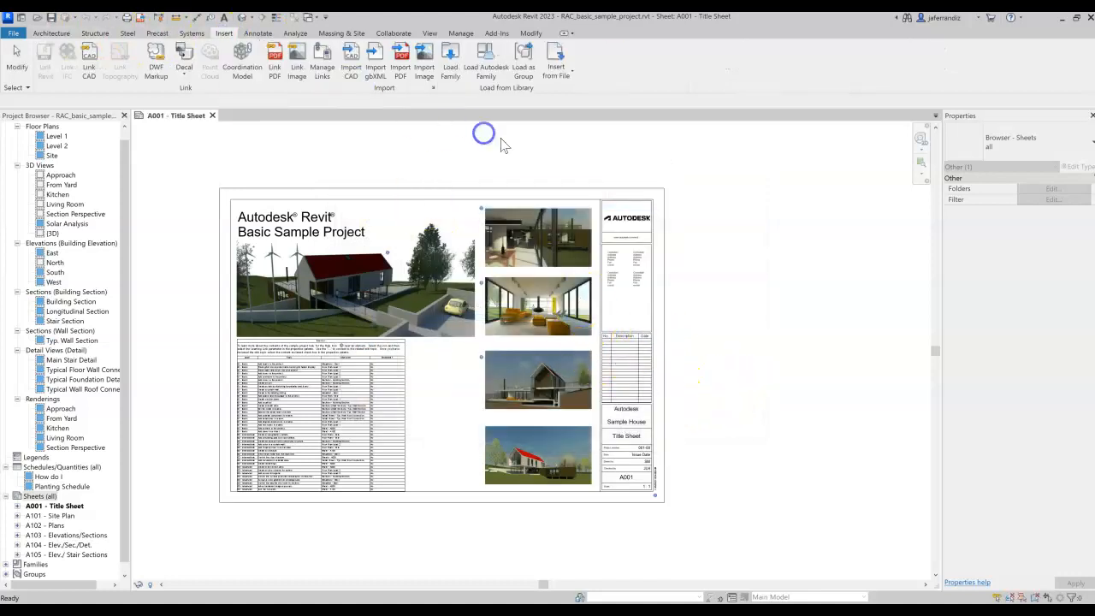
Step: Search the Autodesk family library for "titleb" and load the E1 30 x 42 Horizontal title block into the project
left_click(492, 67)
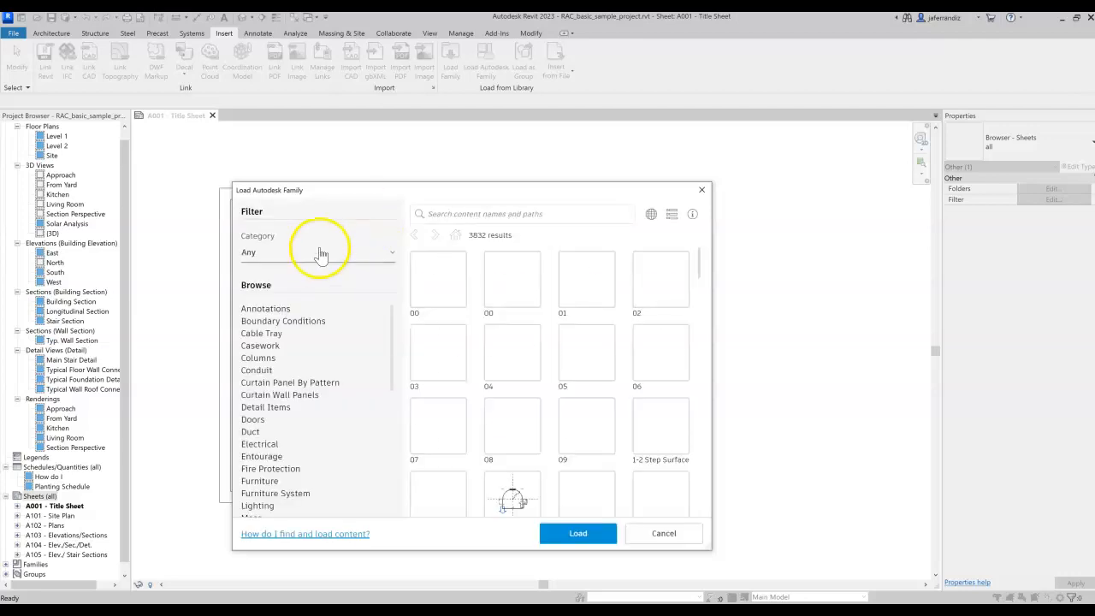
left_click(314, 253)
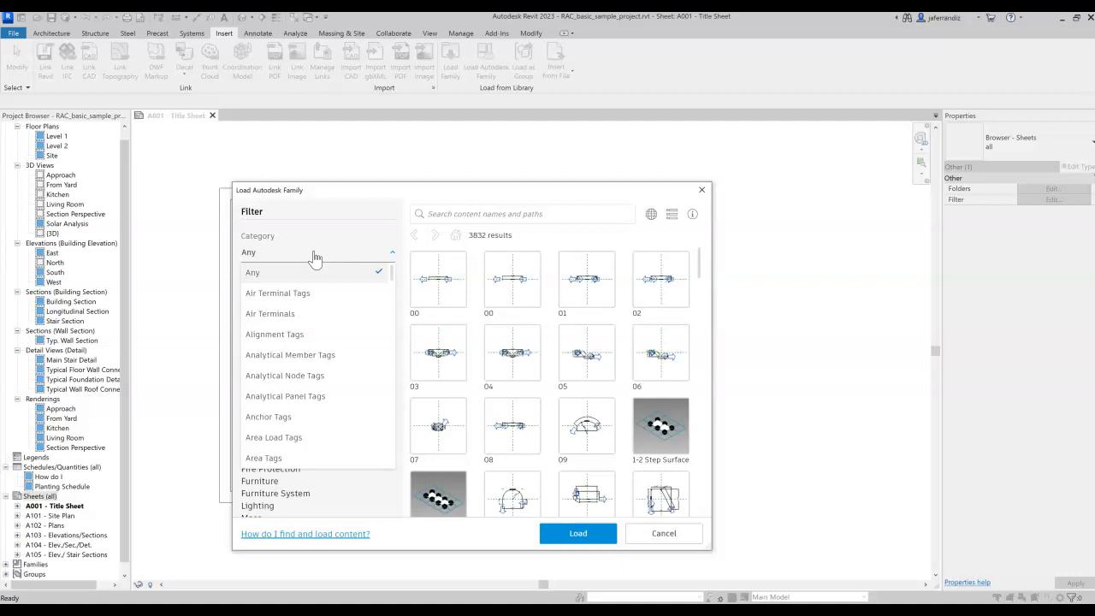
left_click(451, 221)
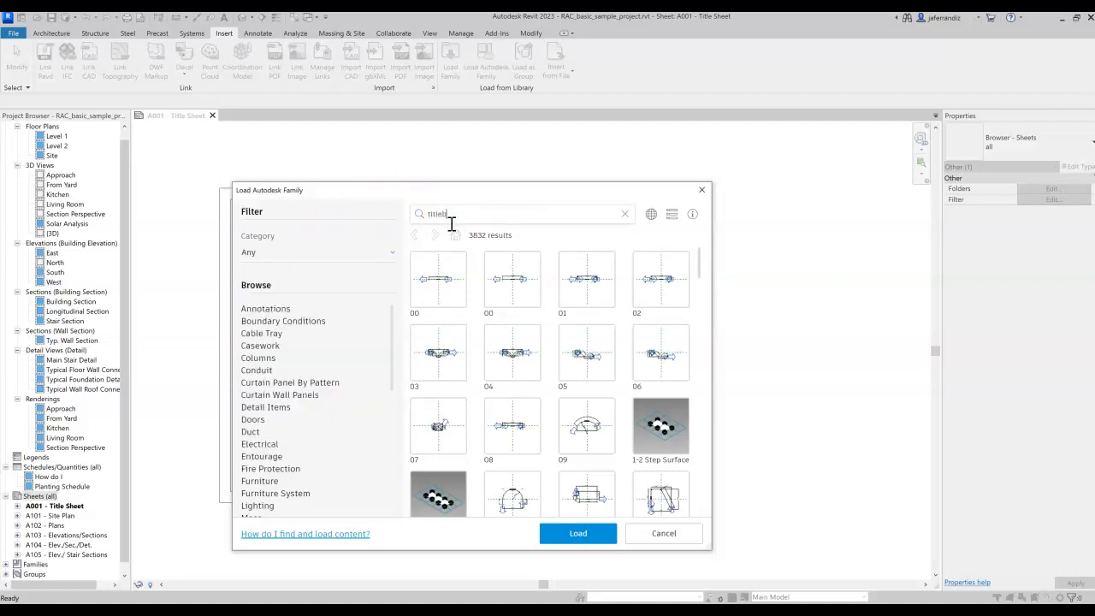
type("titleb")
key("Return")
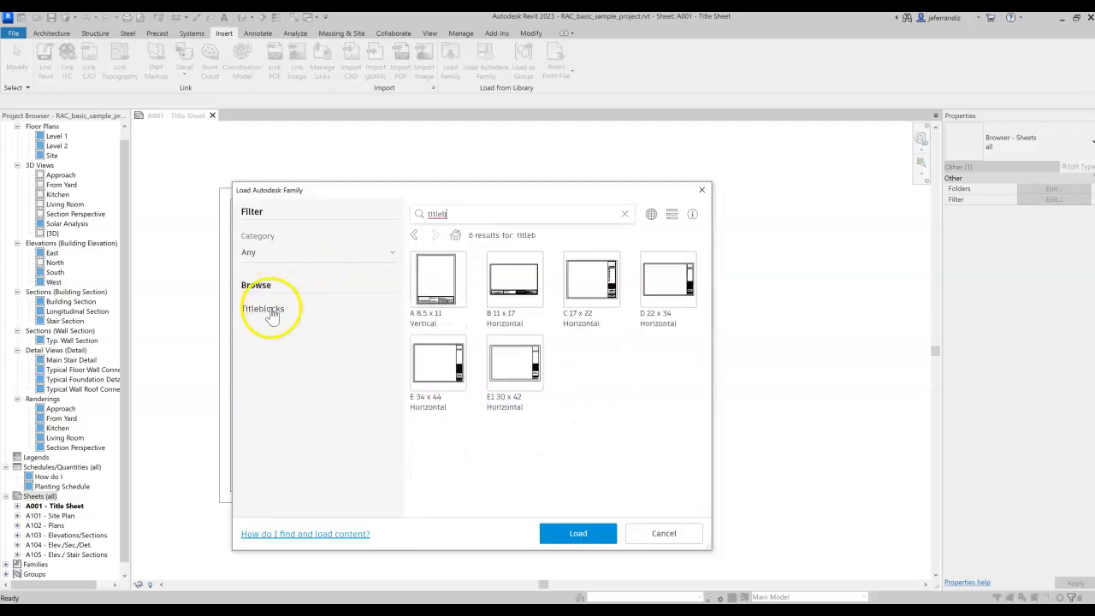
left_click(269, 309)
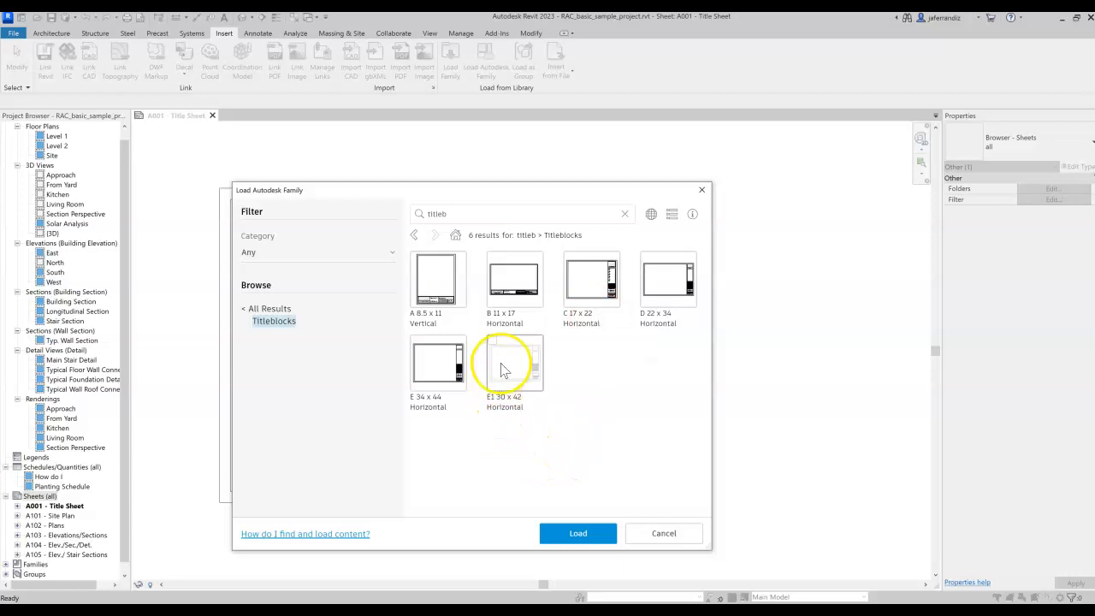
left_click(534, 381)
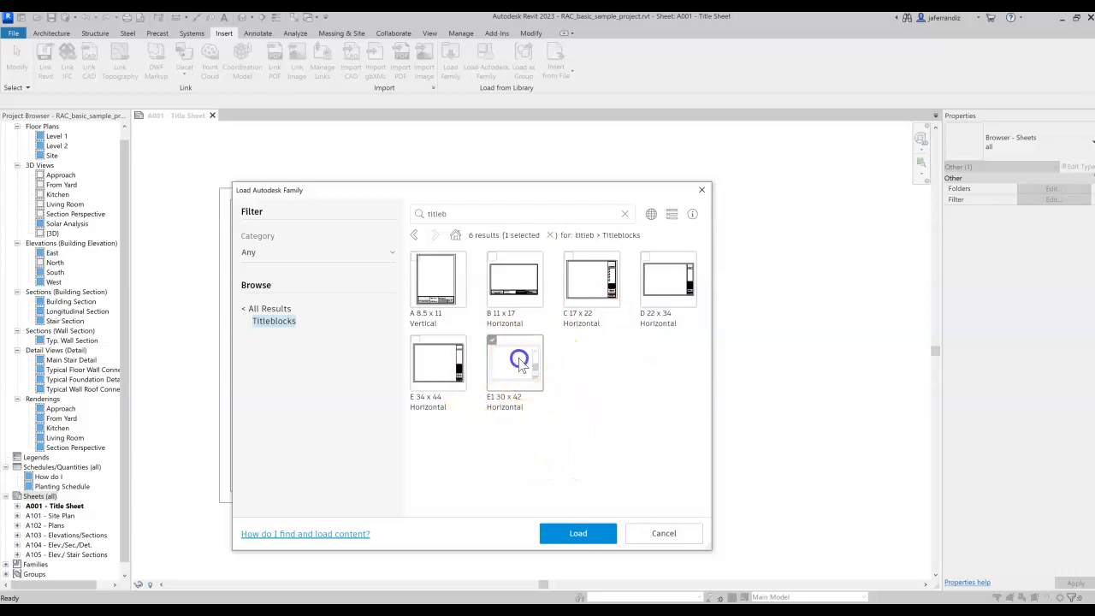
left_click(579, 535)
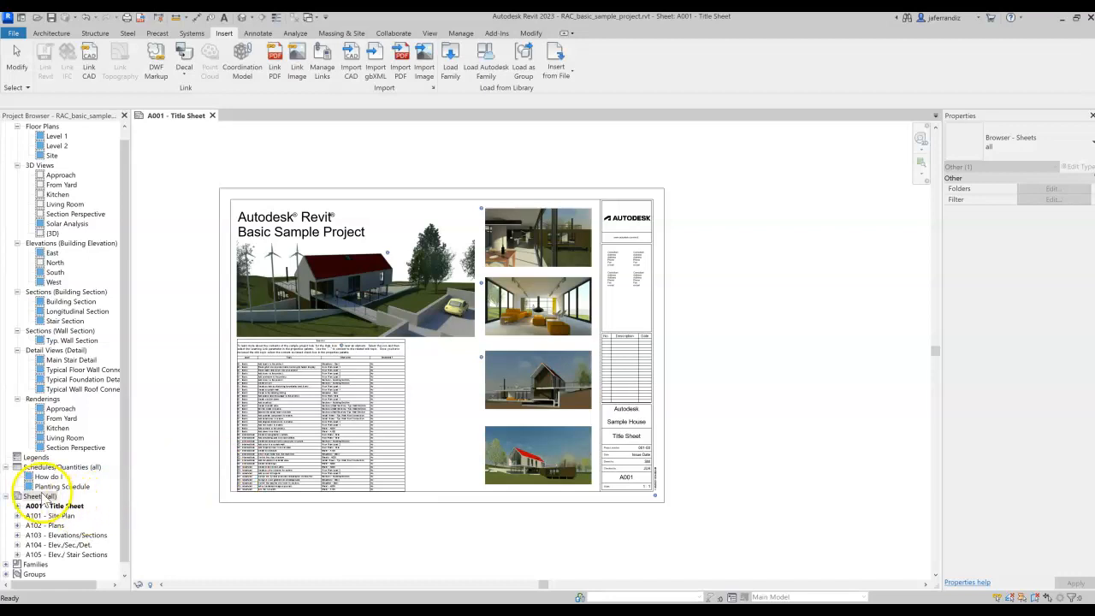
Step: Delete the sheets A101 - Site Plan and A102 - Plans from the project
scroll(47, 500, "down", 1)
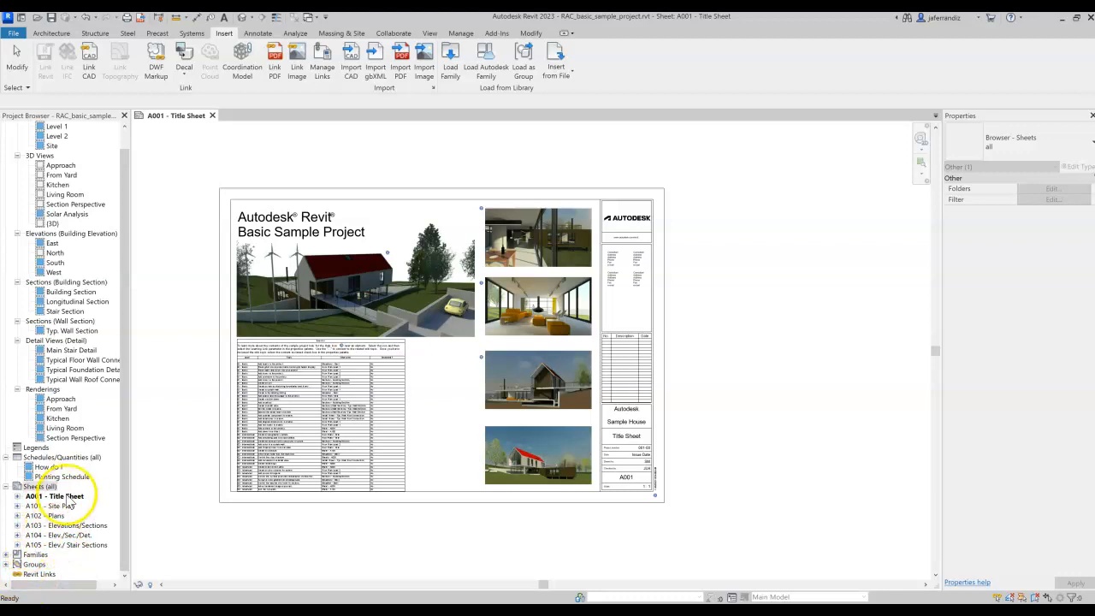
left_click(76, 546)
left_click(53, 515)
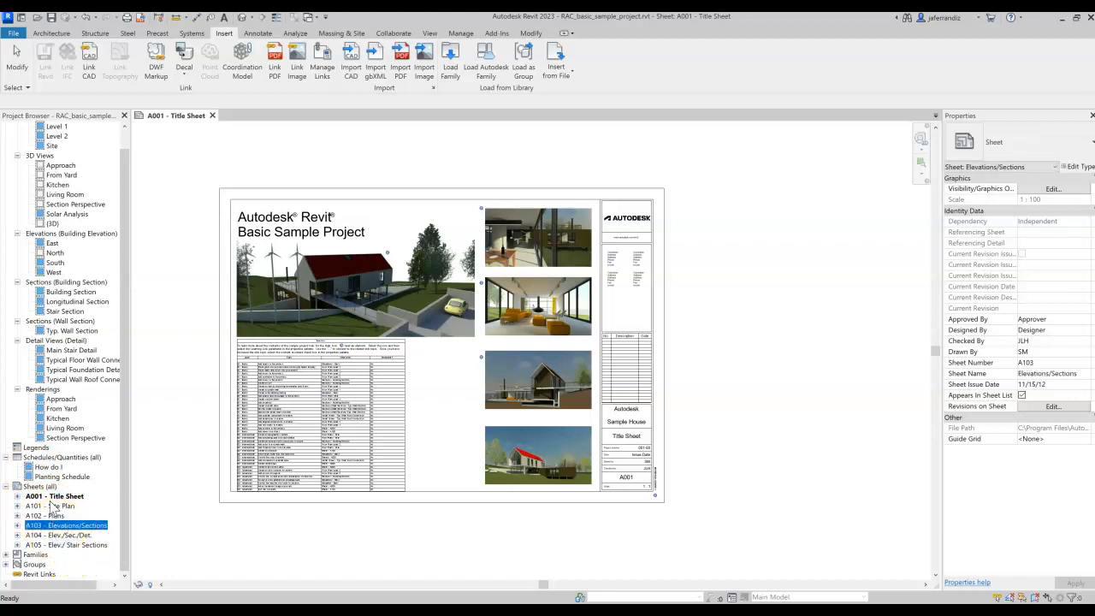
right_click(51, 506)
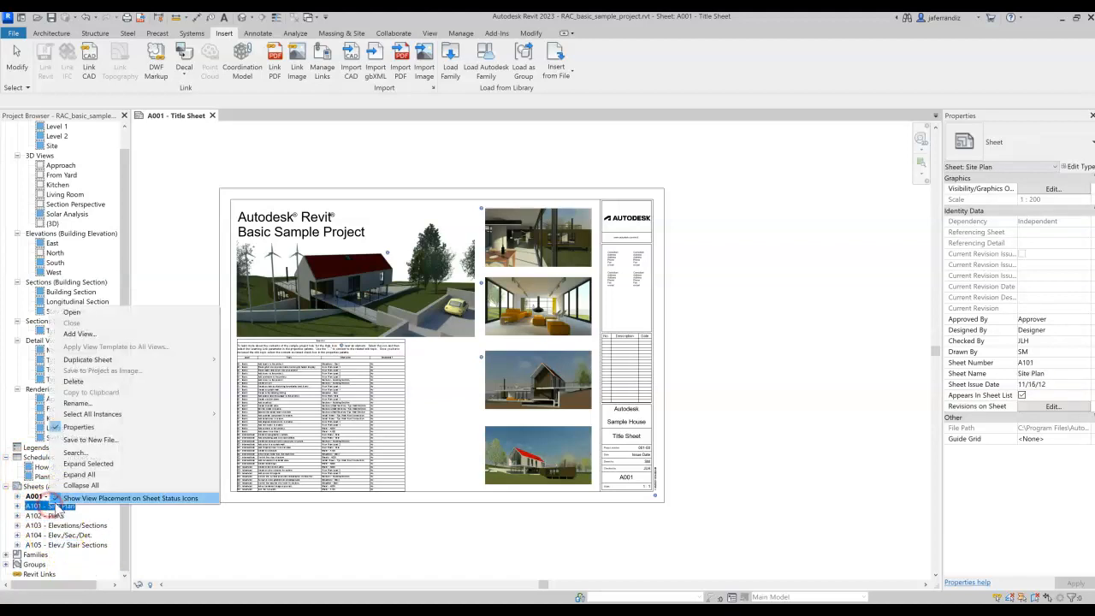
left_click(95, 383)
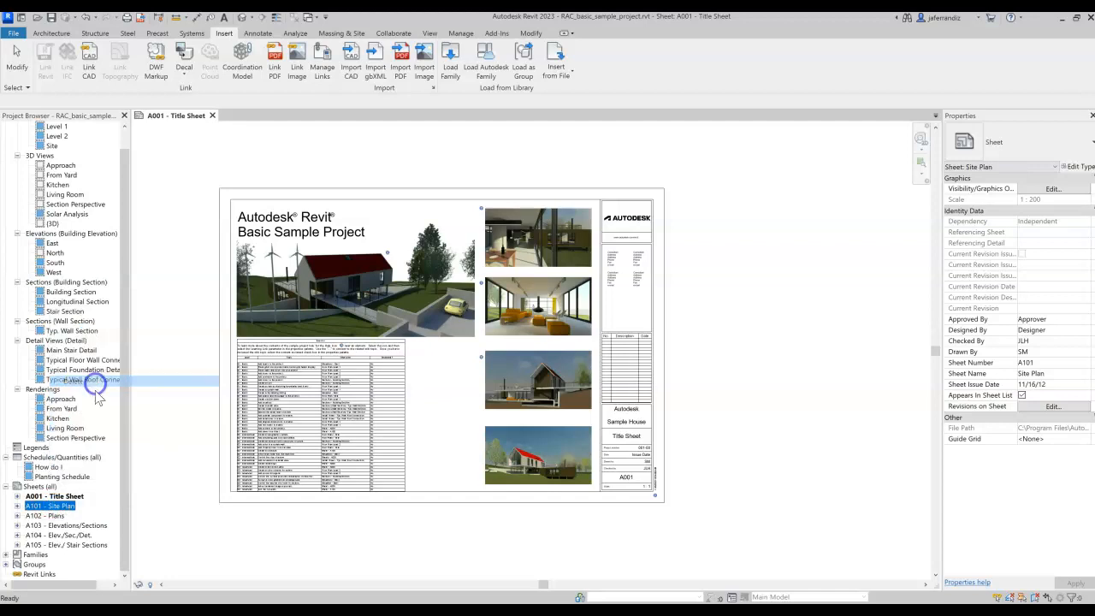
right_click(50, 516)
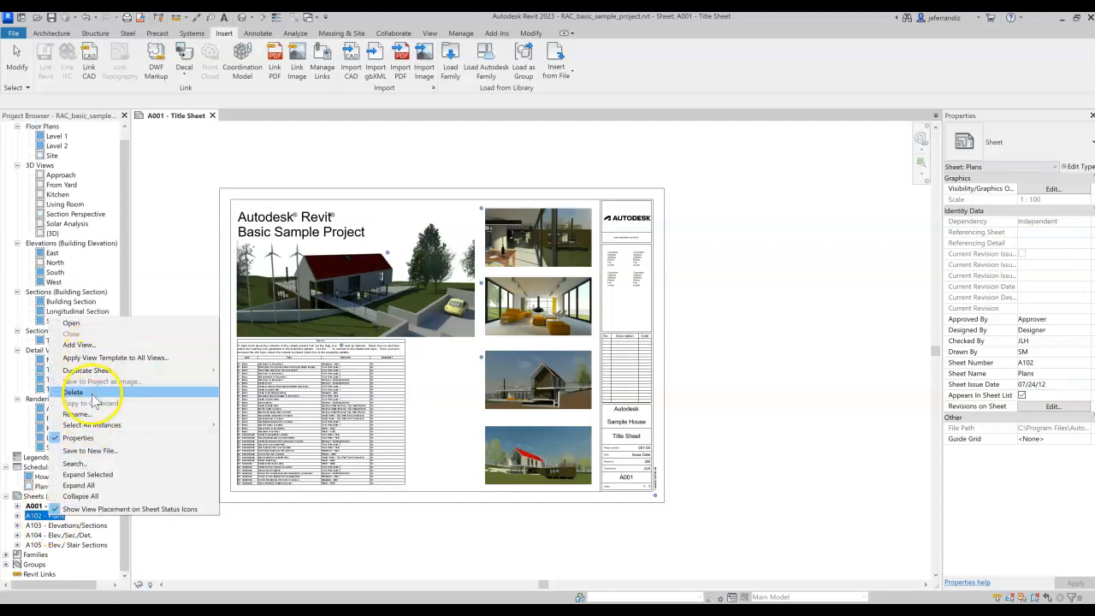
left_click(94, 393)
Step: Delete the sheets A103 - Elevations/Sections, A104 - Elev./Sec./Det. and A105 - Elev./ Stair Sections
right_click(60, 525)
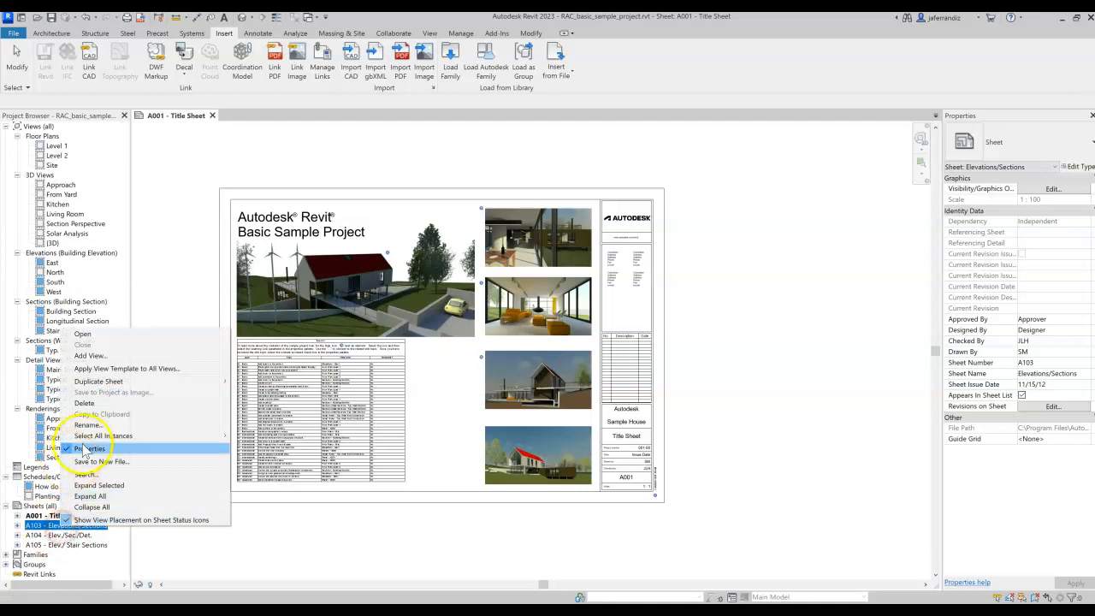
left_click(89, 402)
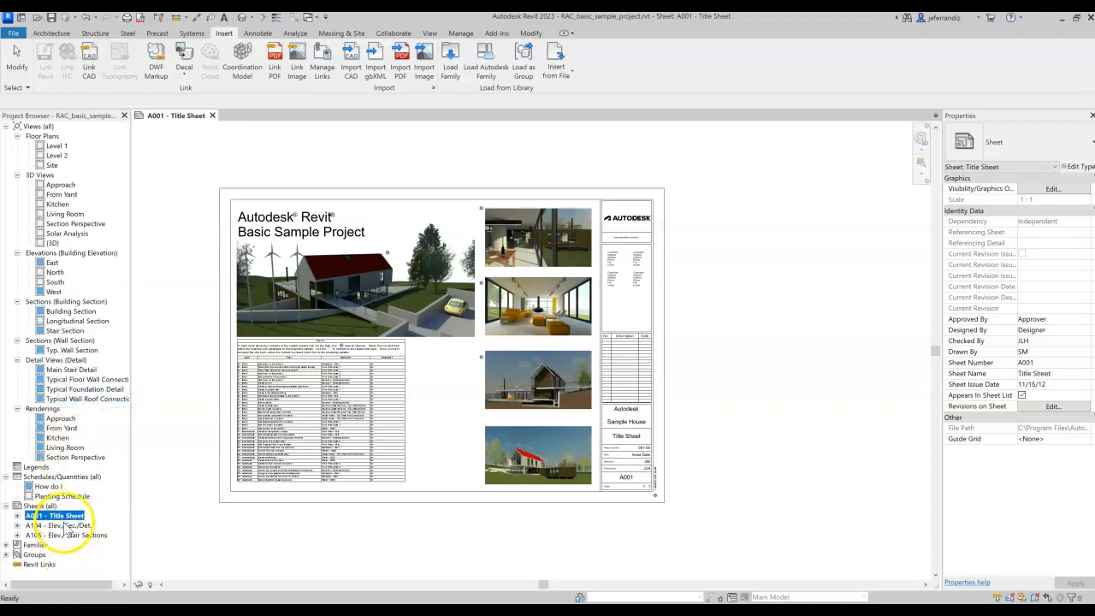
right_click(60, 525)
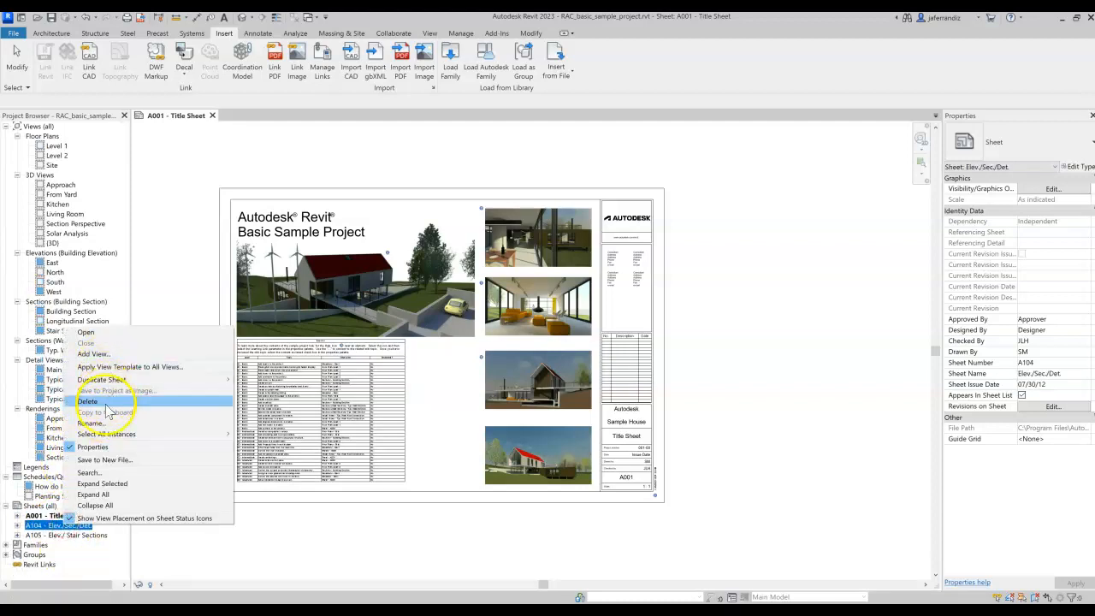
left_click(101, 399)
right_click(78, 519)
right_click(73, 527)
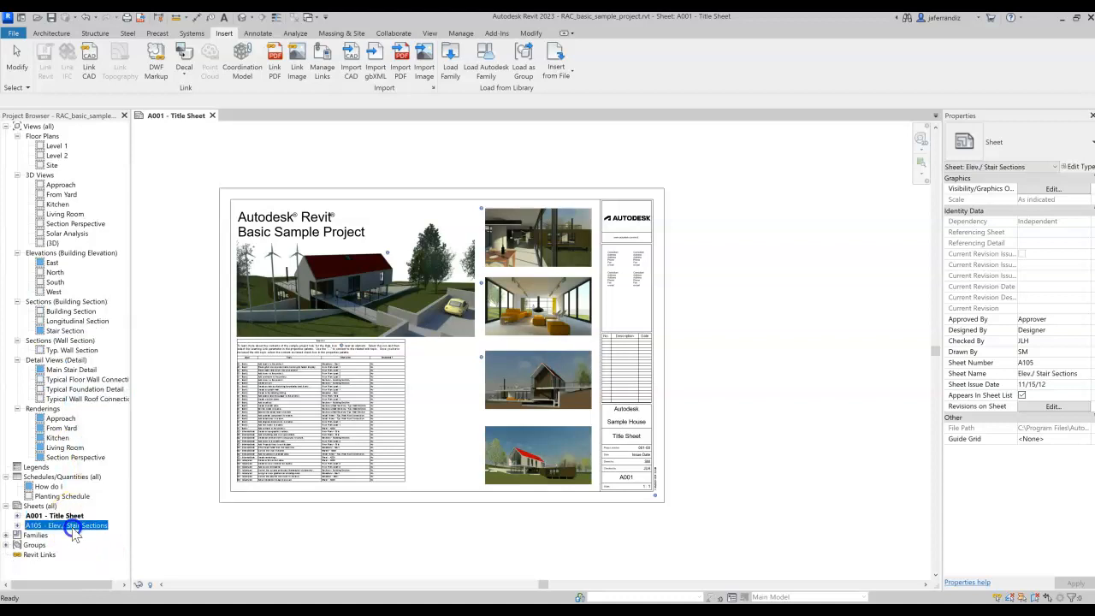
left_click(105, 407)
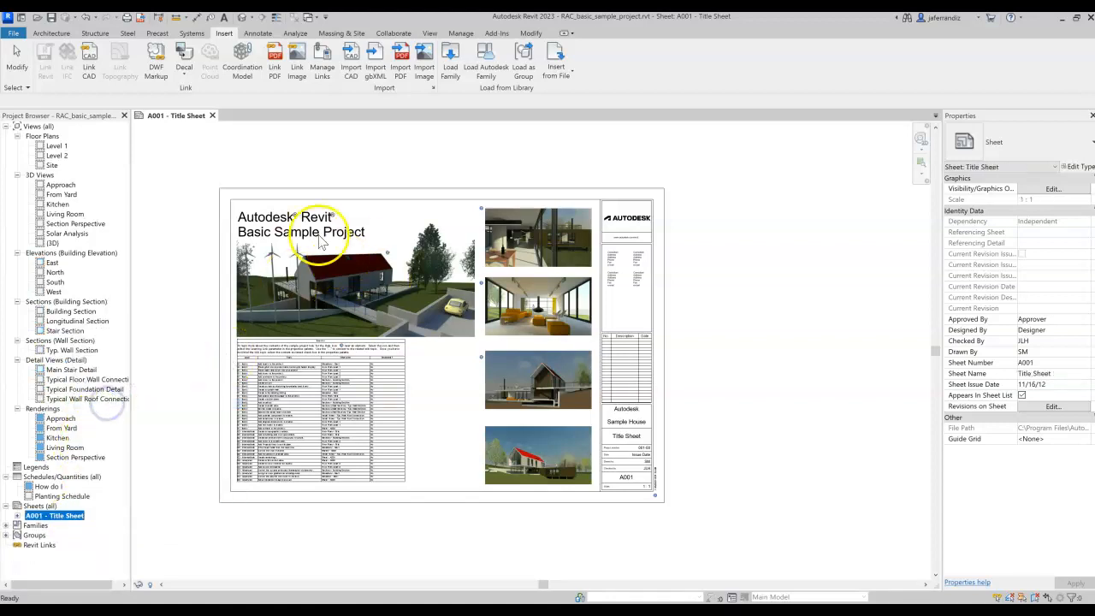
Step: Create a new sheet using the E1 30 x 42 Horizontal title block
left_click(38, 506)
right_click(44, 505)
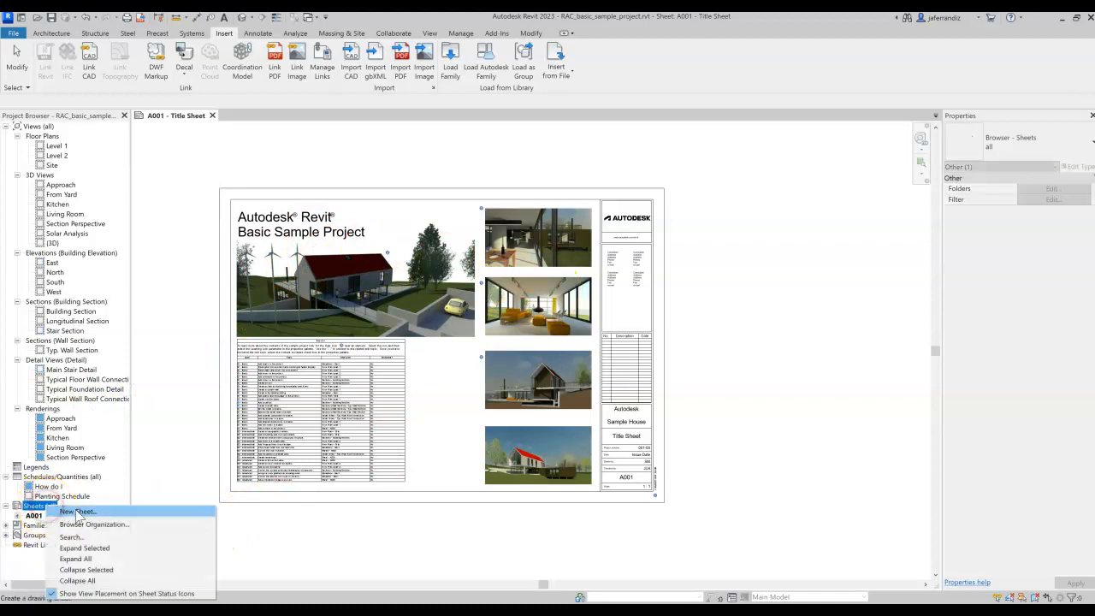
left_click(79, 512)
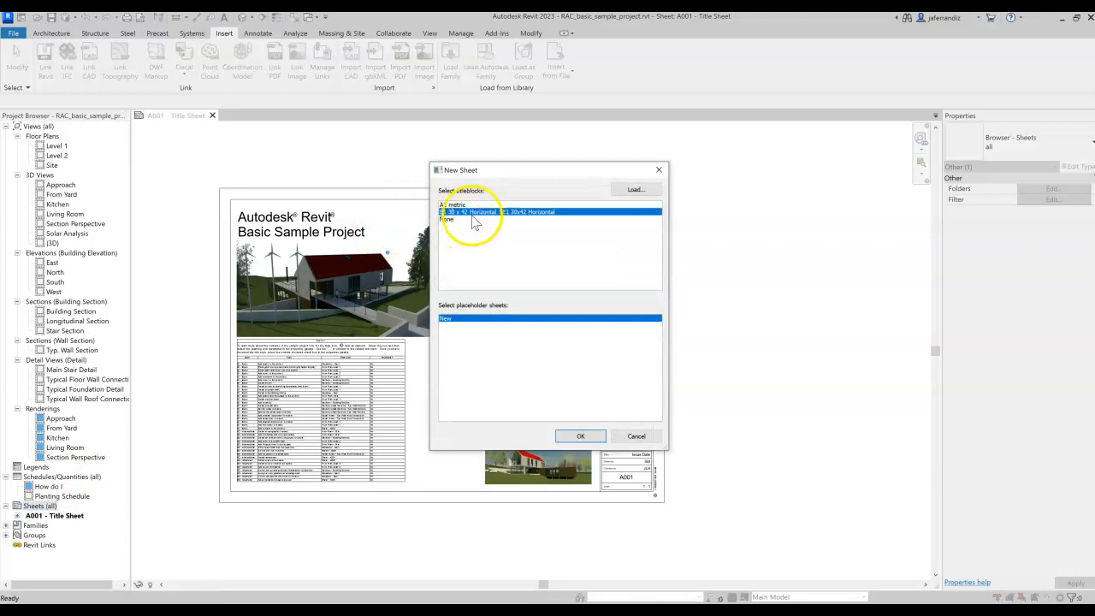
left_click(586, 430)
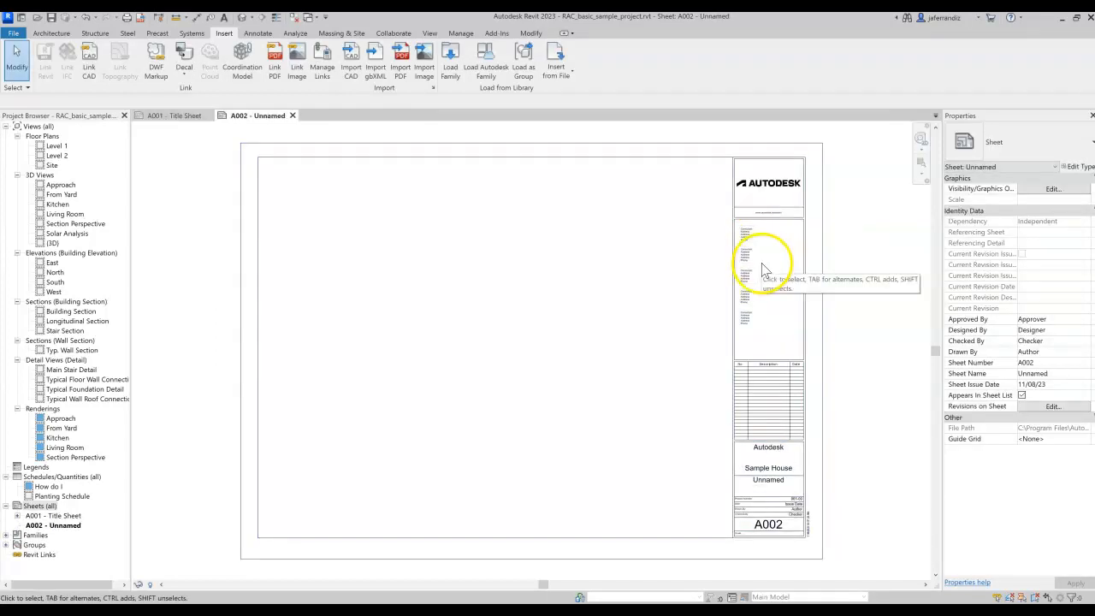
Step: Open the sheet's title block family for editing and save a copy in Documents, adding the author's surname after "E1 30 x 42" in the file name
left_click(777, 210)
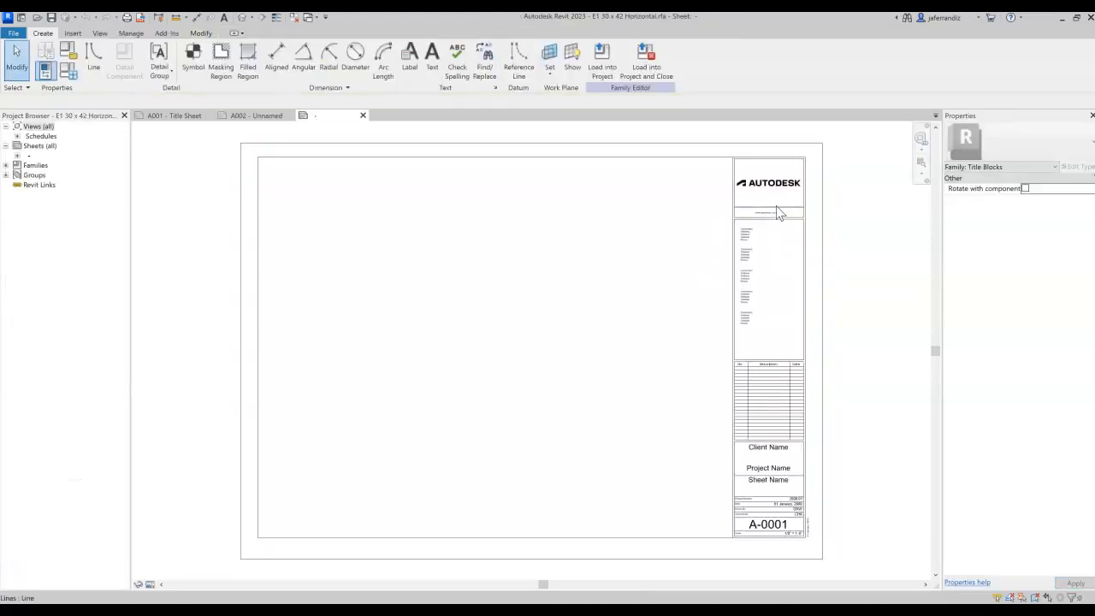
left_click(7, 34)
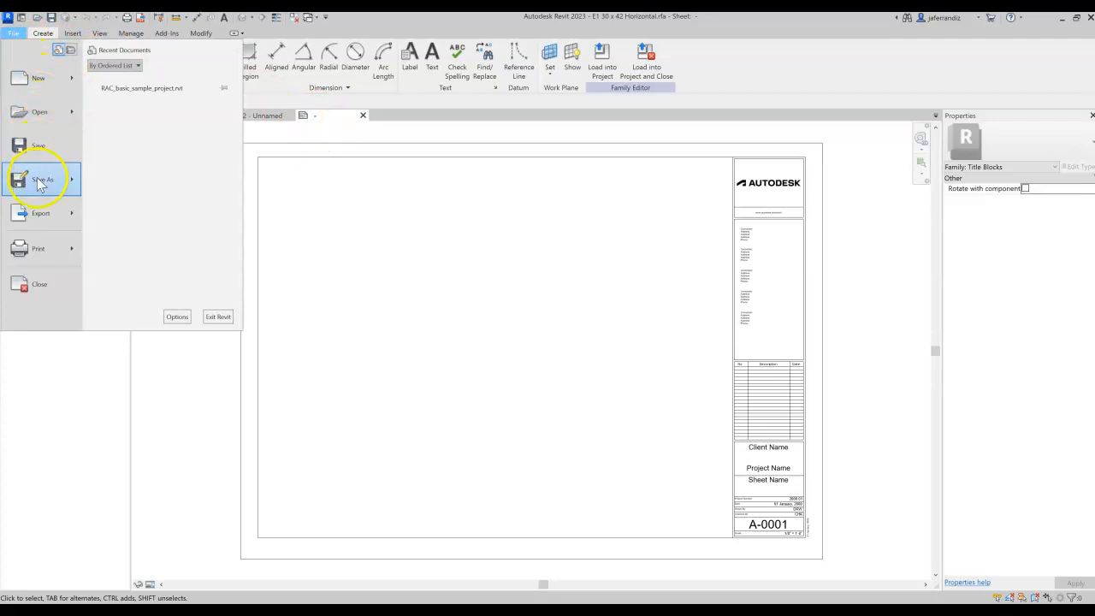
left_click(38, 179)
left_click(136, 169)
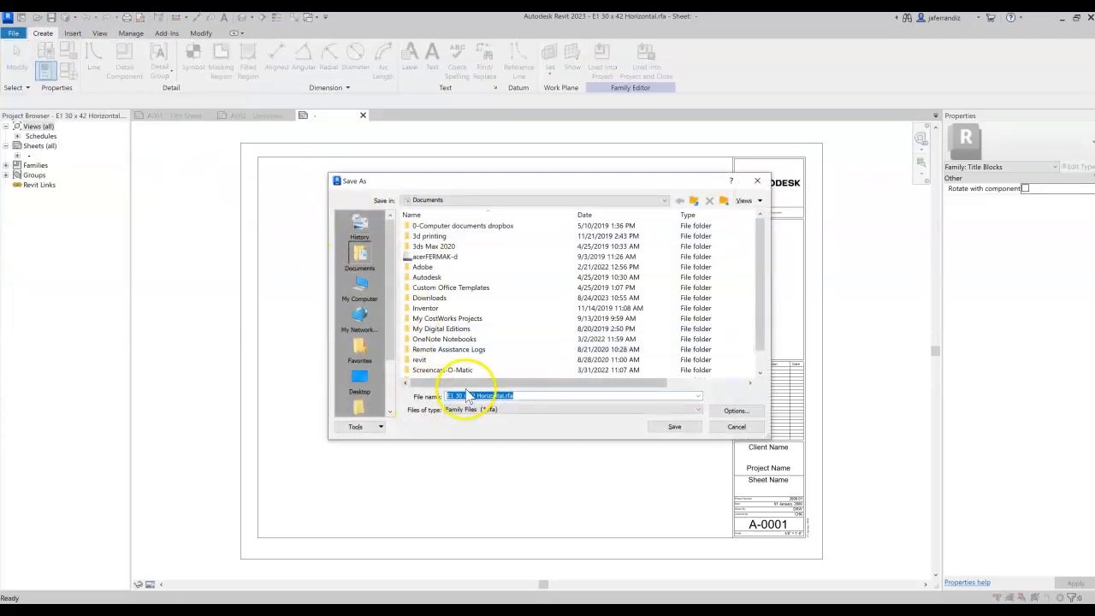
left_click(474, 395)
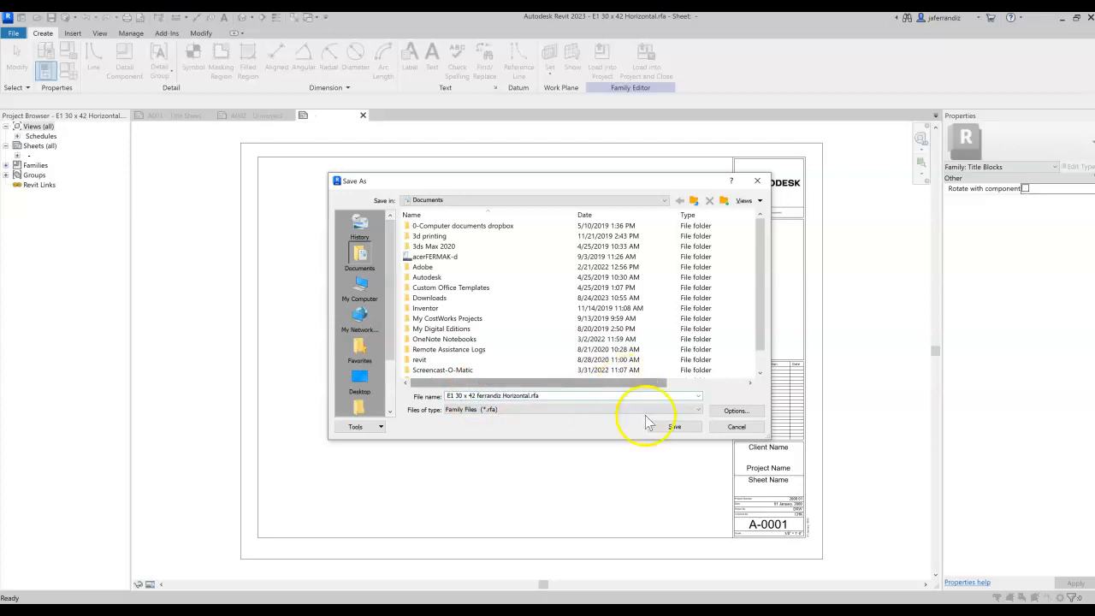
left_click(676, 427)
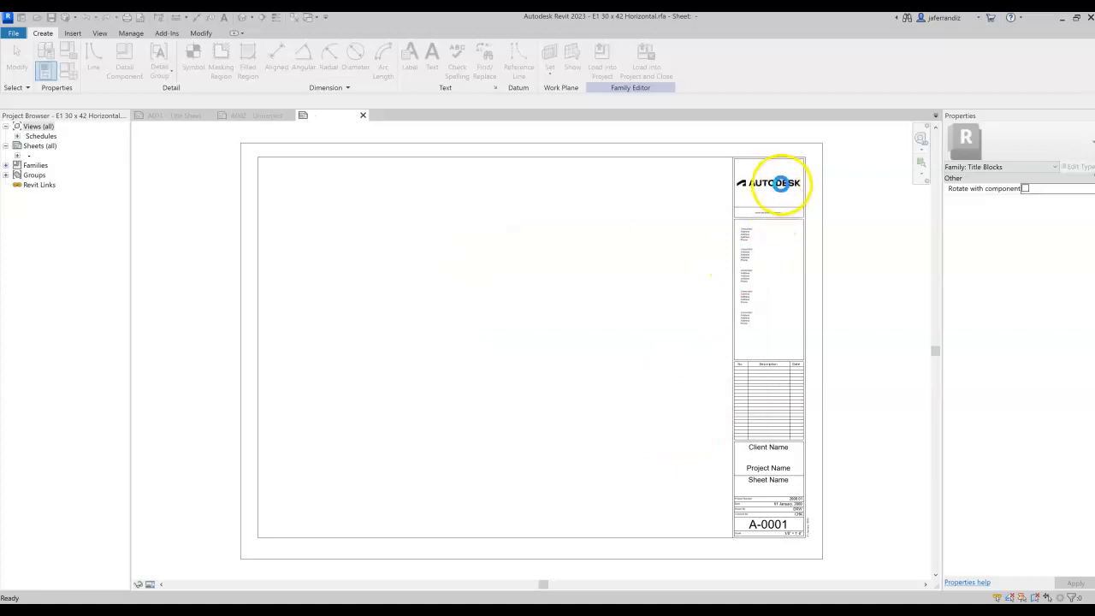
Step: Delete the consultant address texts, the web address line and the Autodesk logo from the title block family
left_click_drag(720, 219, 765, 330)
key("Delete")
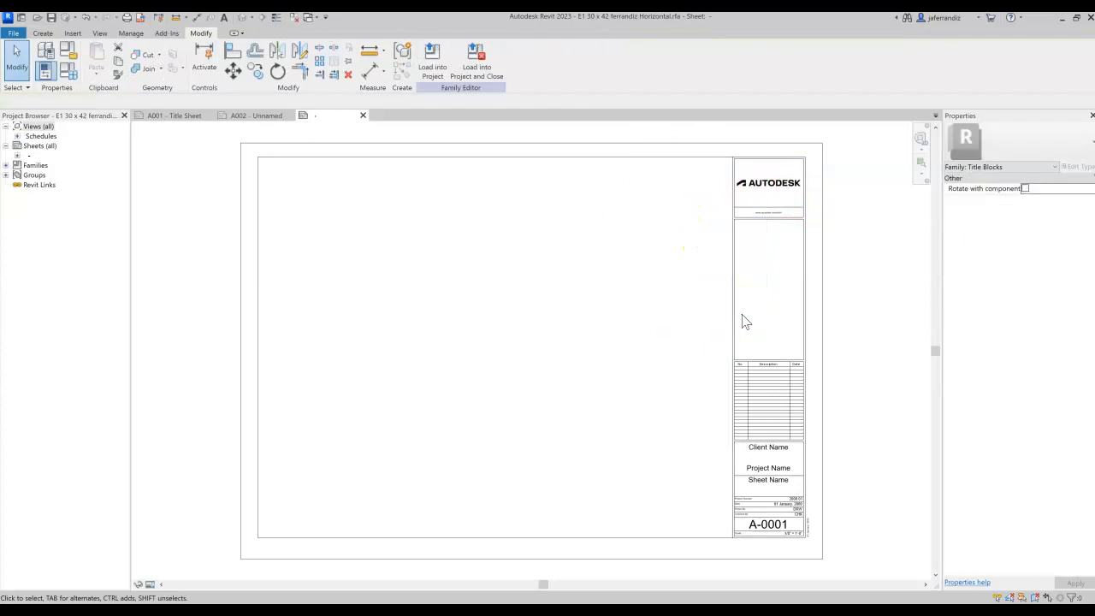
left_click(779, 219)
key("Escape")
left_click(771, 212)
key("Delete")
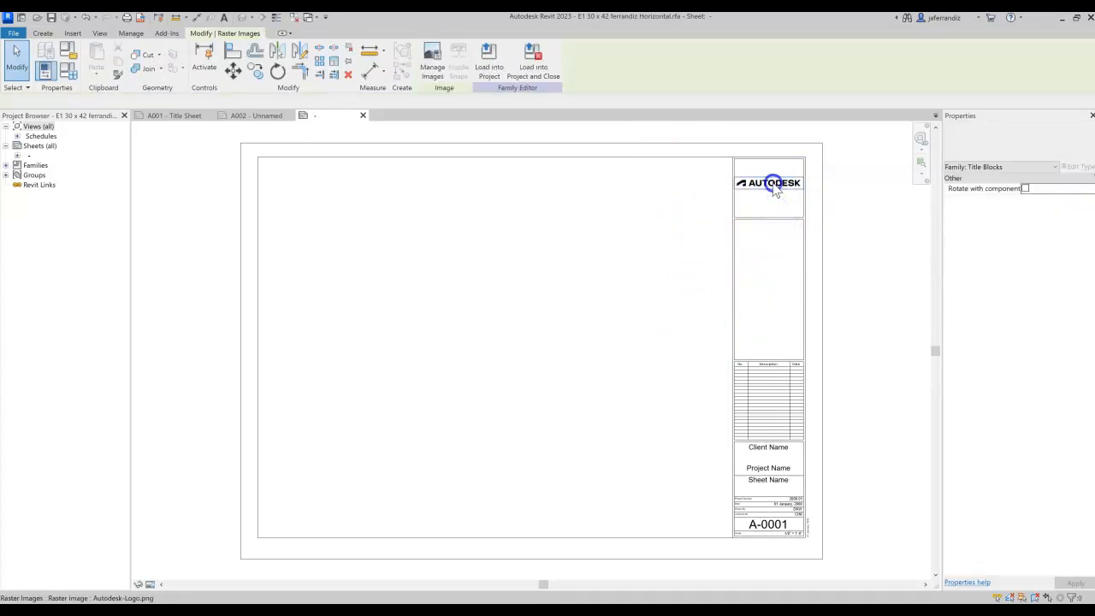
left_click(773, 185)
key("Delete")
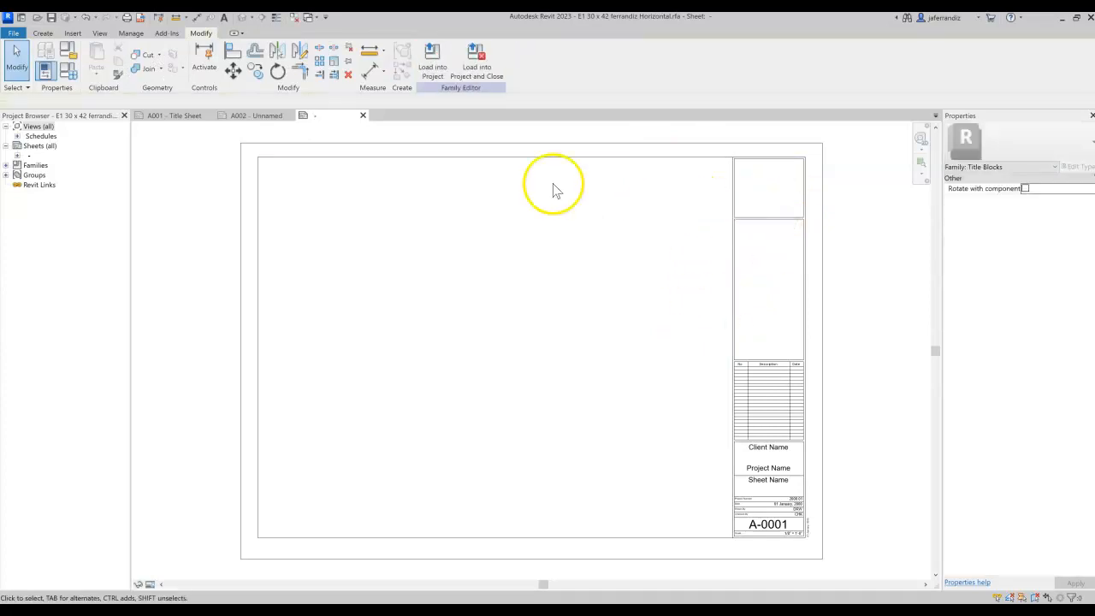
Step: Import the image nsu-logo.jpg from the OneDrive folder 2023 Fall CMET 265 and place it in the title block's uppermost cell
left_click(77, 36)
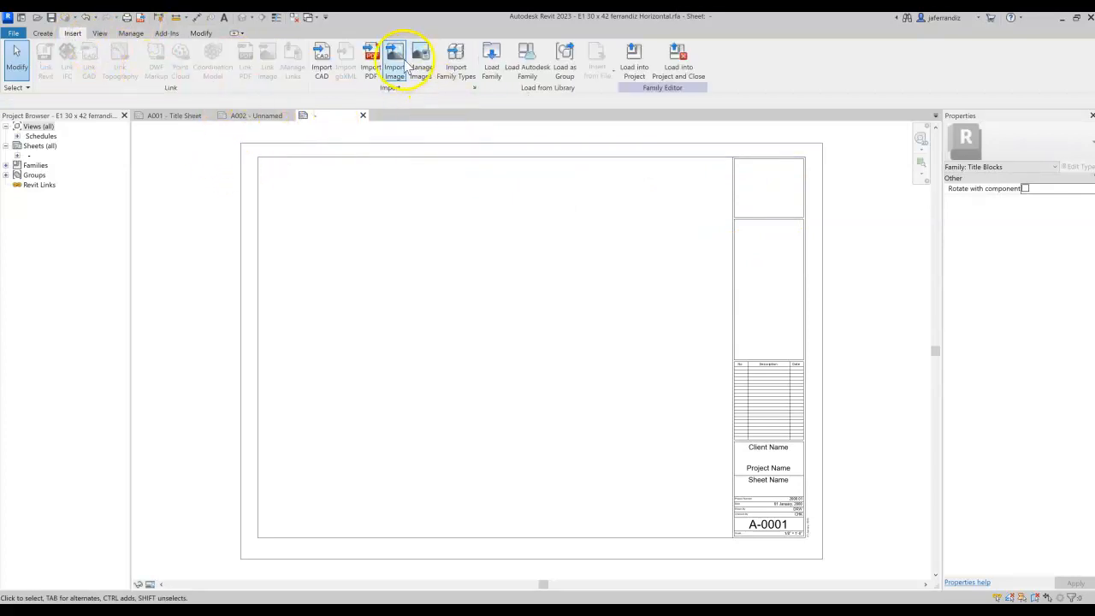
left_click(405, 65)
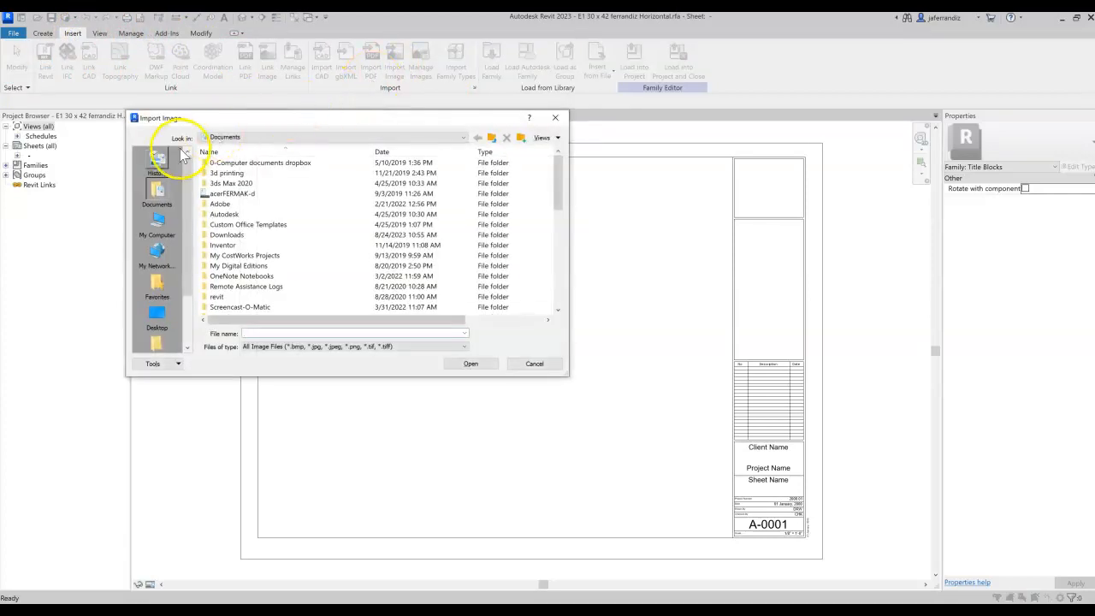
left_click(265, 139)
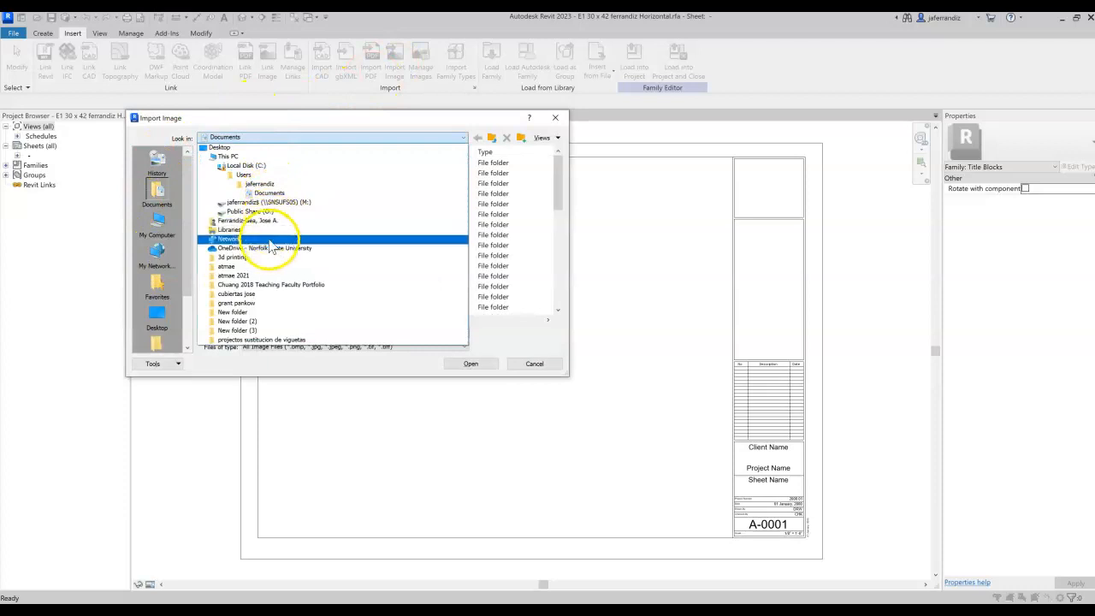
left_click(270, 247)
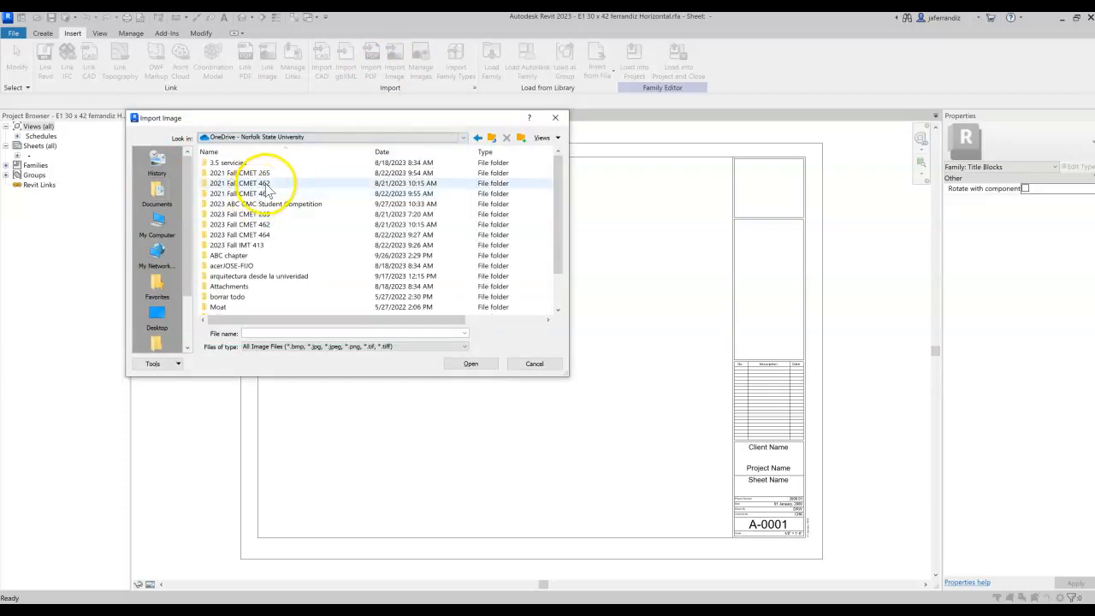
left_click(264, 214)
double_click(266, 217)
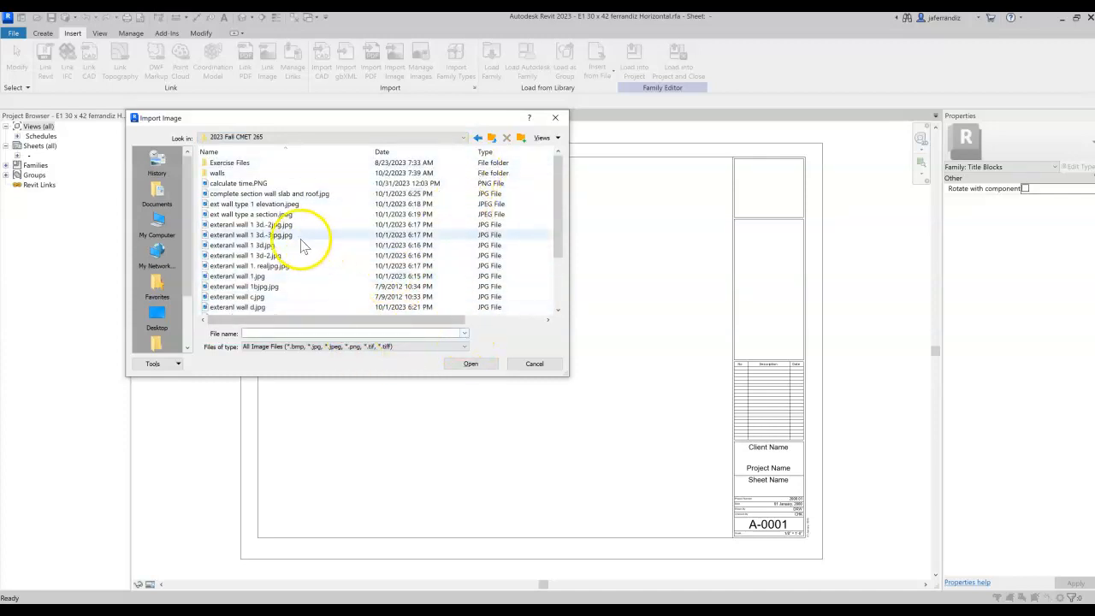
scroll(269, 248, "down", 3)
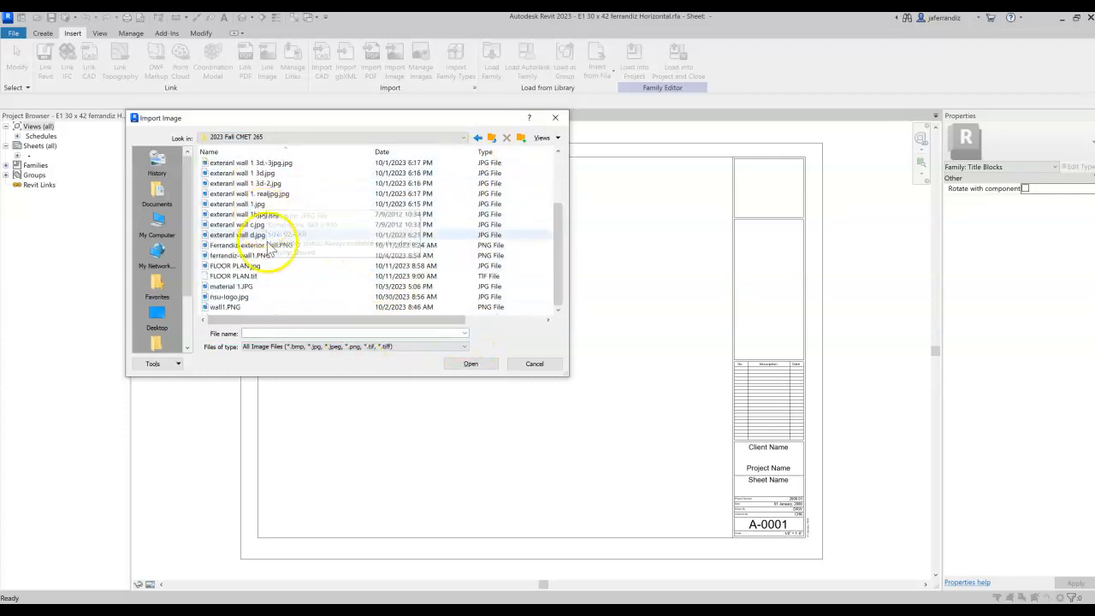
left_click(282, 296)
left_click(469, 364)
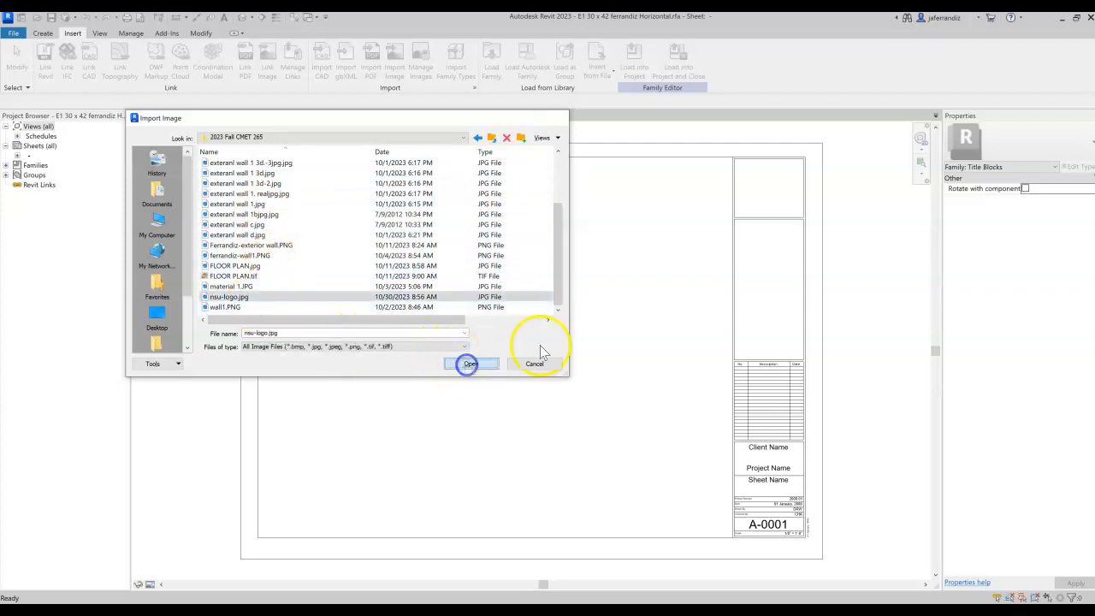
left_click(767, 189)
Step: Scale the imported logo down proportionally to fit inside the title block's uppermost cell and nudge it towards the cell's centre
left_click_drag(733, 153, 753, 185)
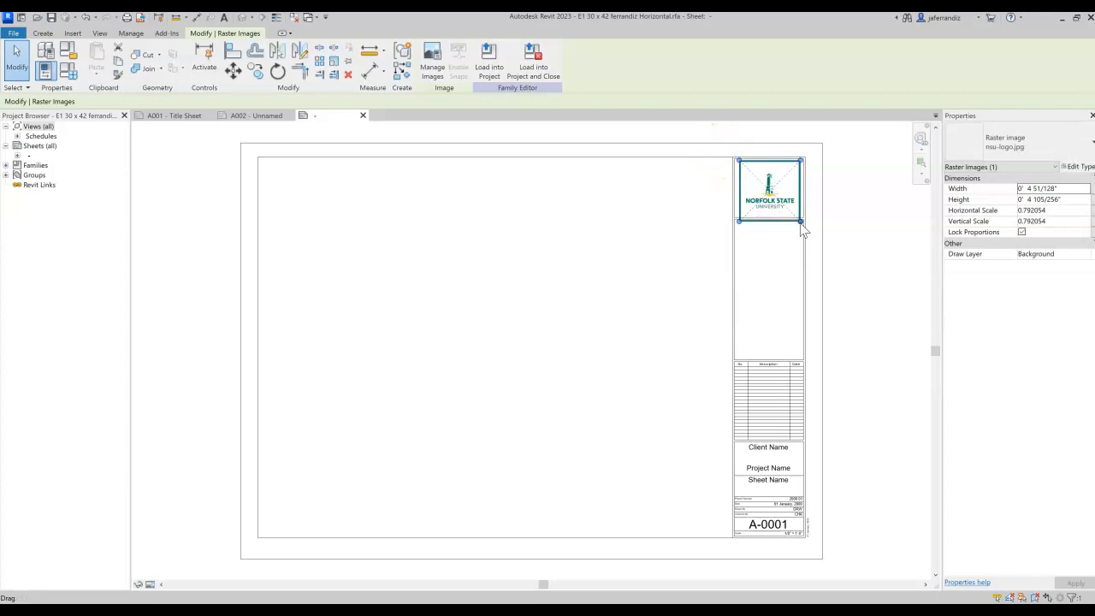
left_click(780, 282)
scroll(768, 235, "up", 5)
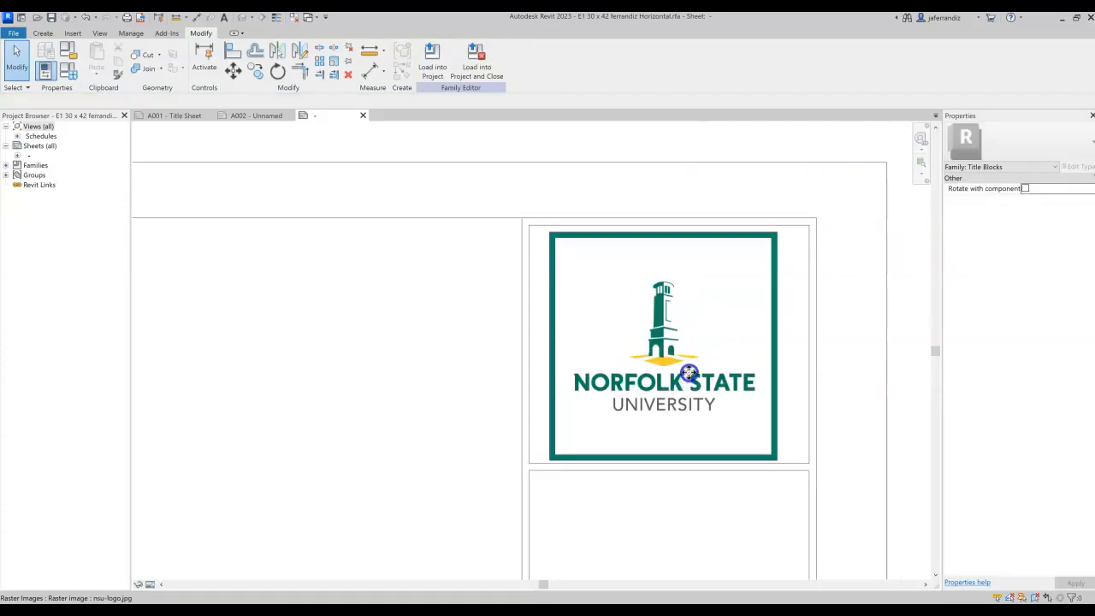
left_click(692, 381)
left_click_drag(692, 378, 700, 378)
left_click(700, 520)
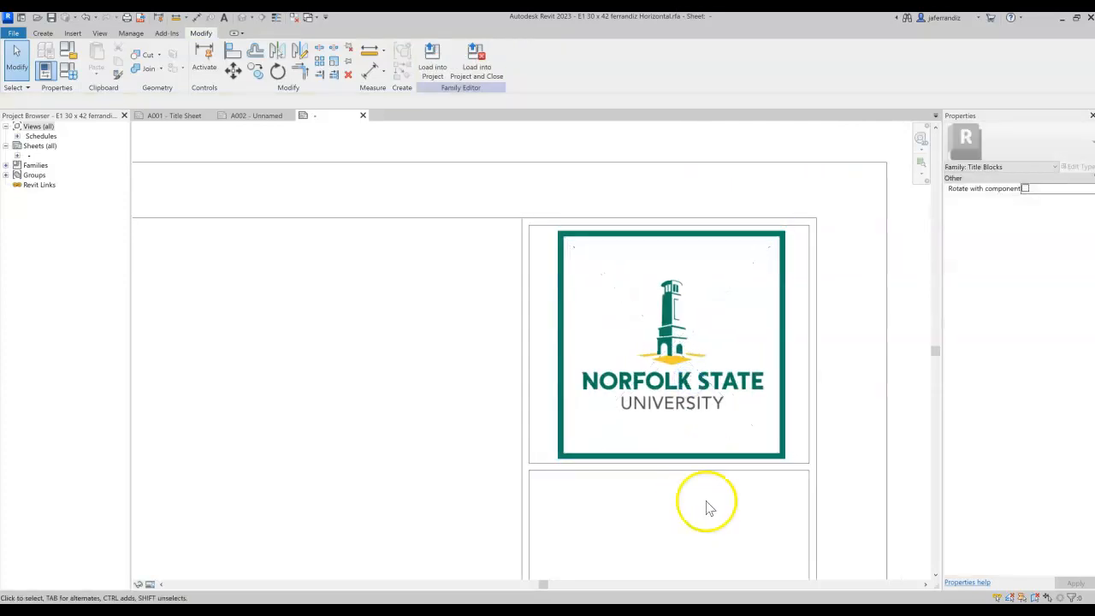
Step: Delete the revision schedule with the No., Description and Date columns from the title block
scroll(709, 513, "down", 8)
middle_click_drag(660, 431, 670, 303)
scroll(672, 379, "up", 5)
left_click(659, 247)
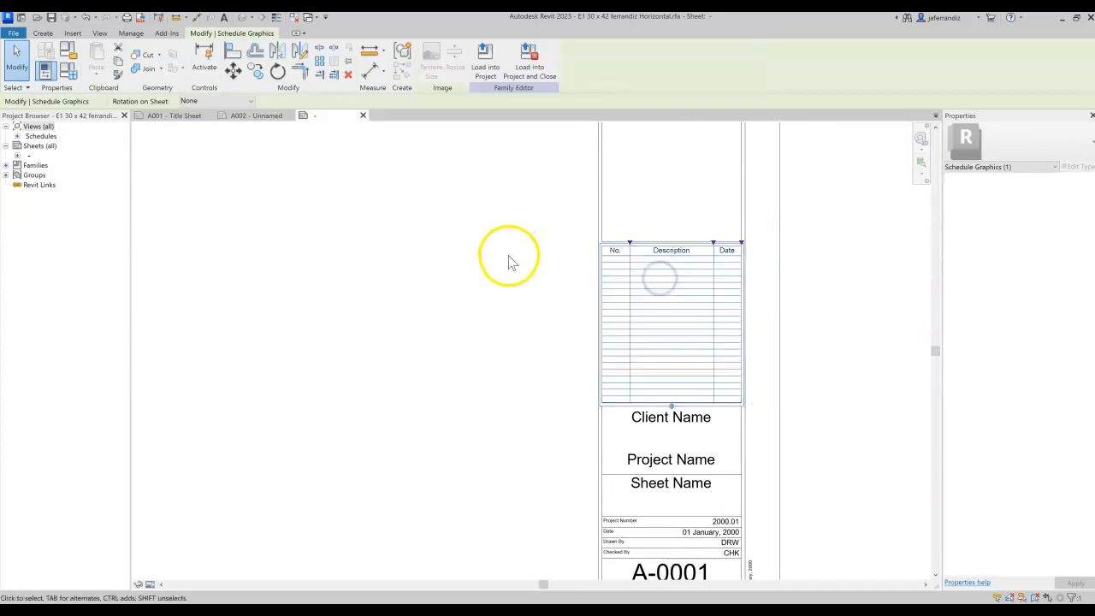
key("Delete")
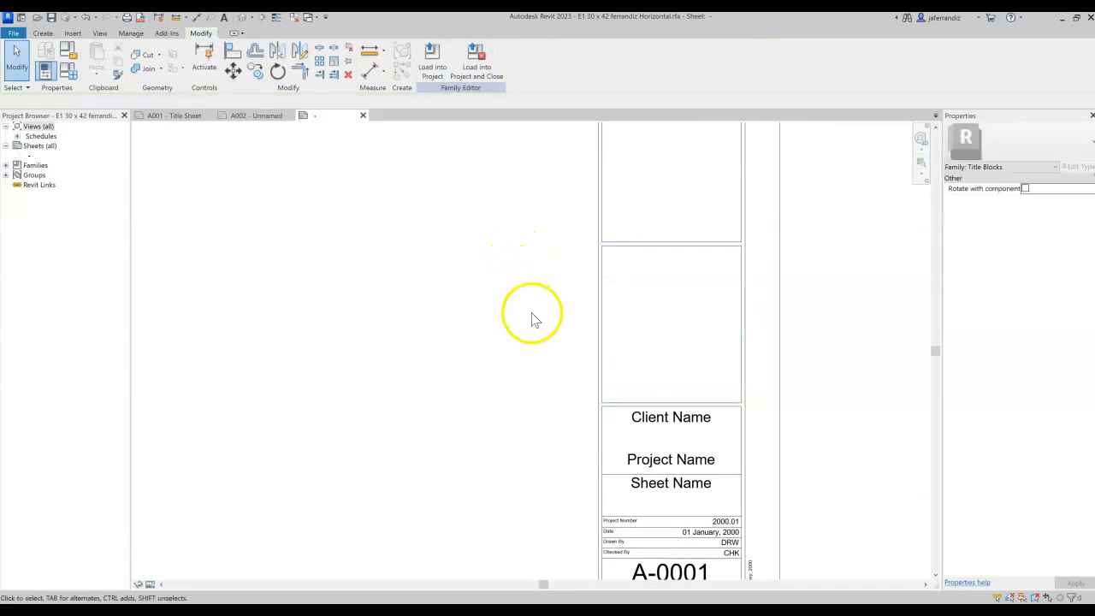
Step: Delete the Client Name label above Project Name from the title block
left_click(671, 421)
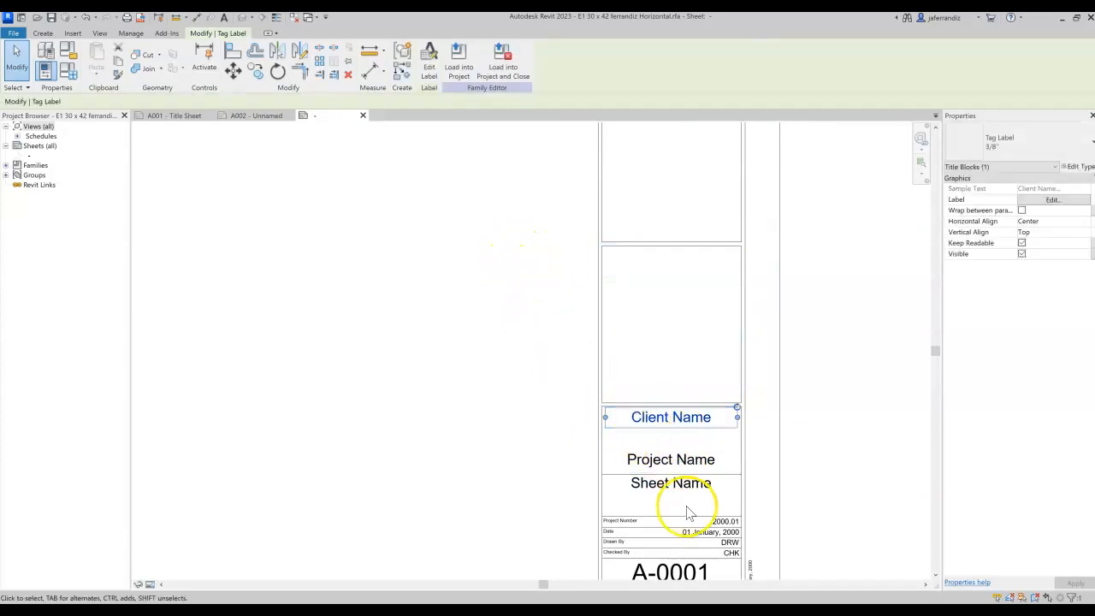
left_click(656, 446)
left_click(642, 419)
middle_click_drag(626, 450, 627, 330)
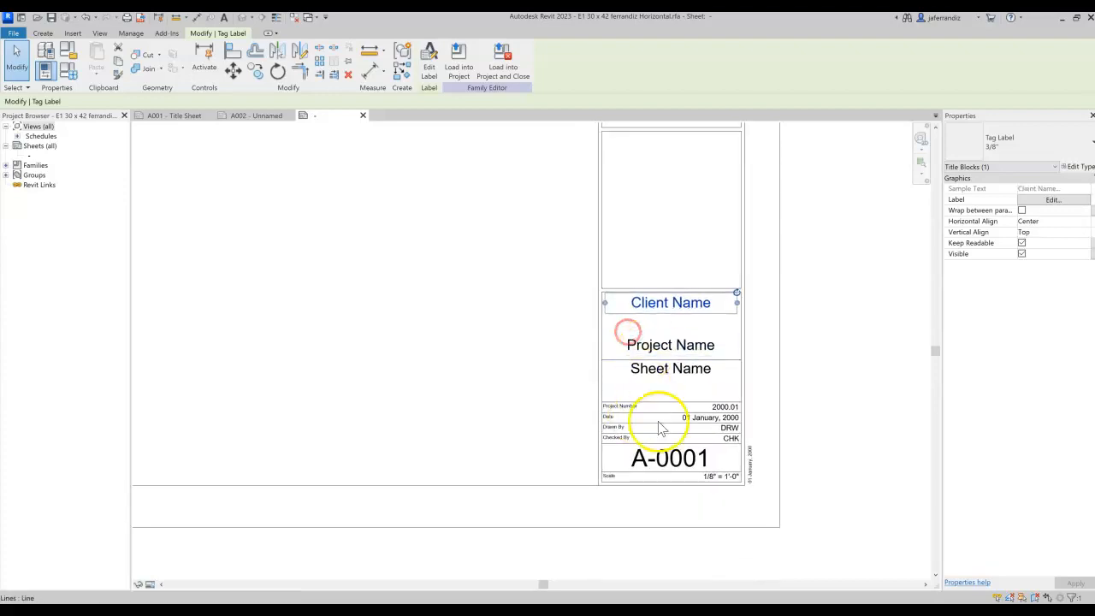
left_click(795, 419)
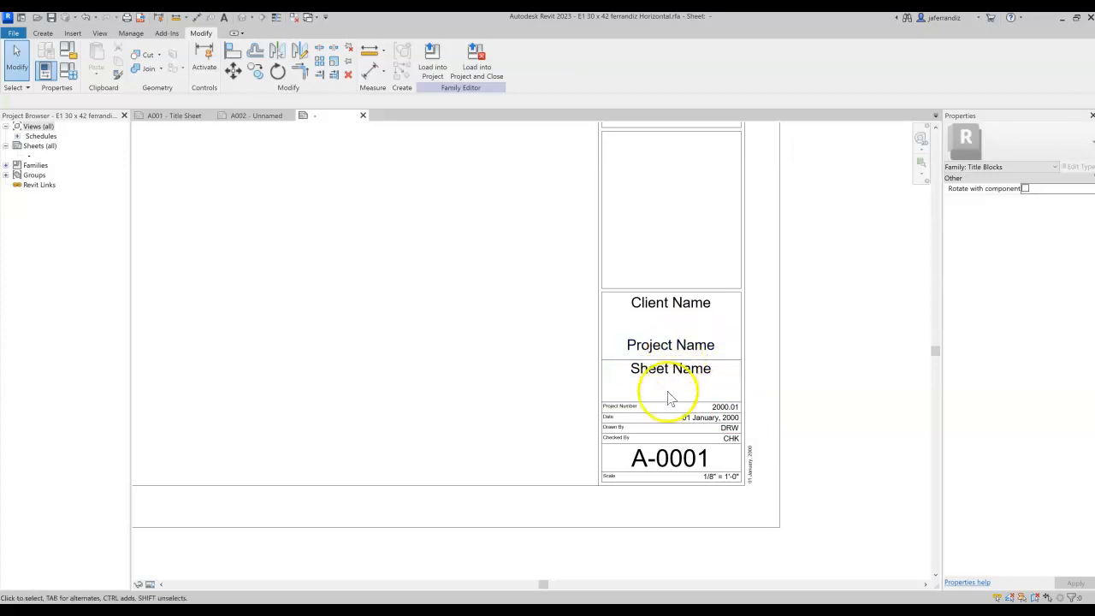
left_click(665, 313)
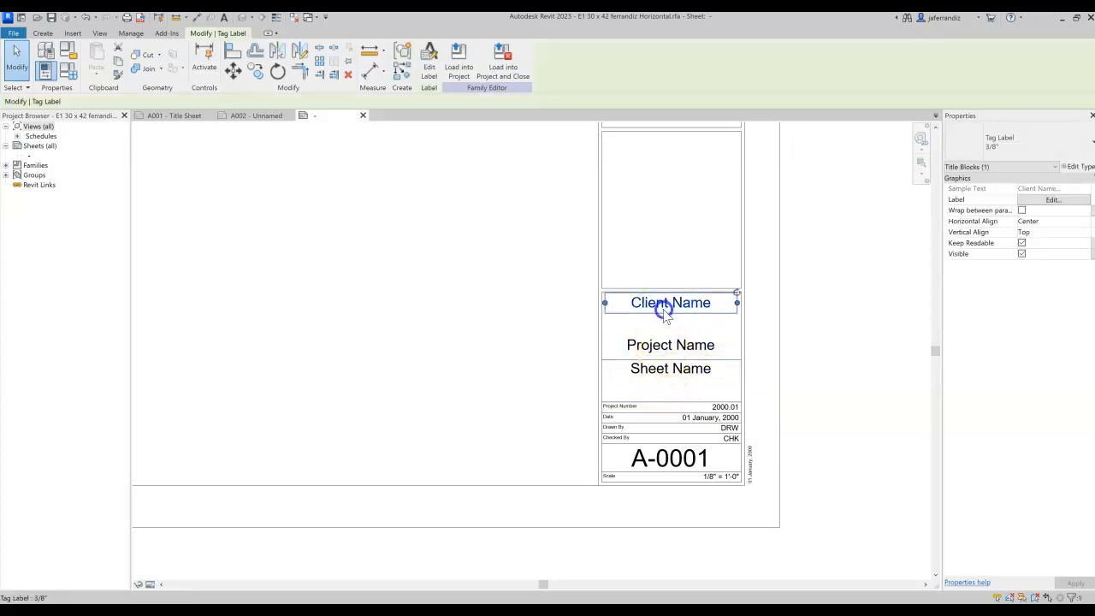
key("Delete")
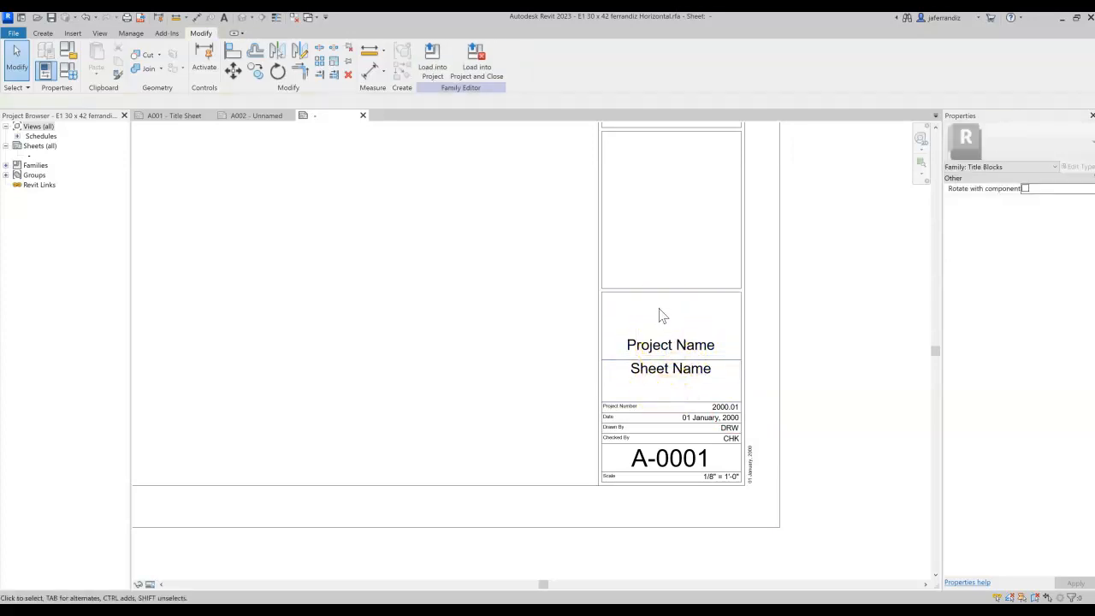
Step: Add a 1/4" text with the author's title and name above Project Name and centre it in the cell
left_click(43, 34)
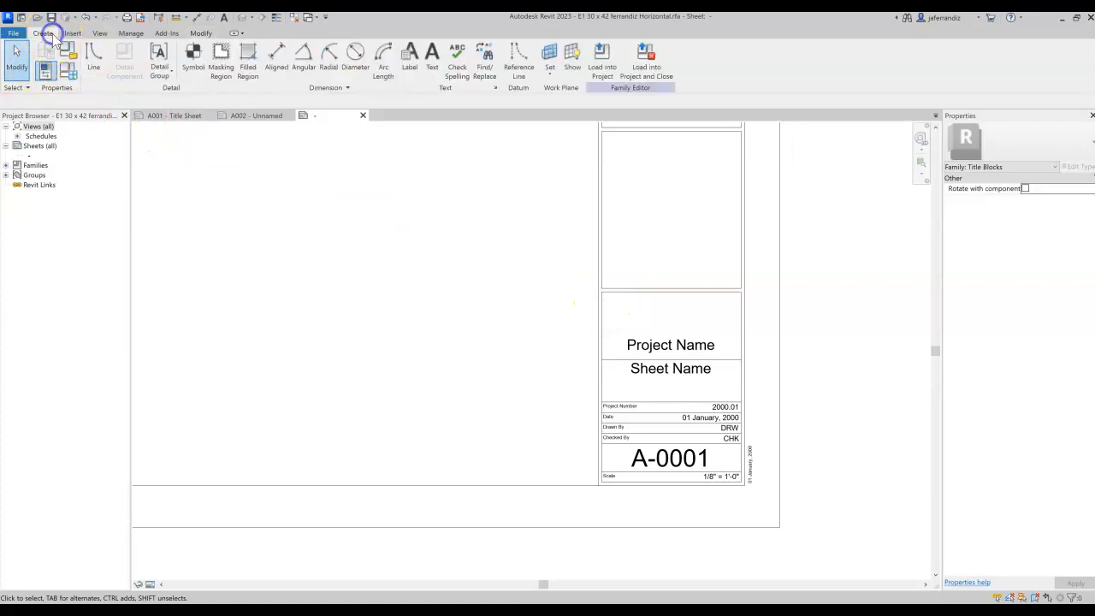
left_click(432, 72)
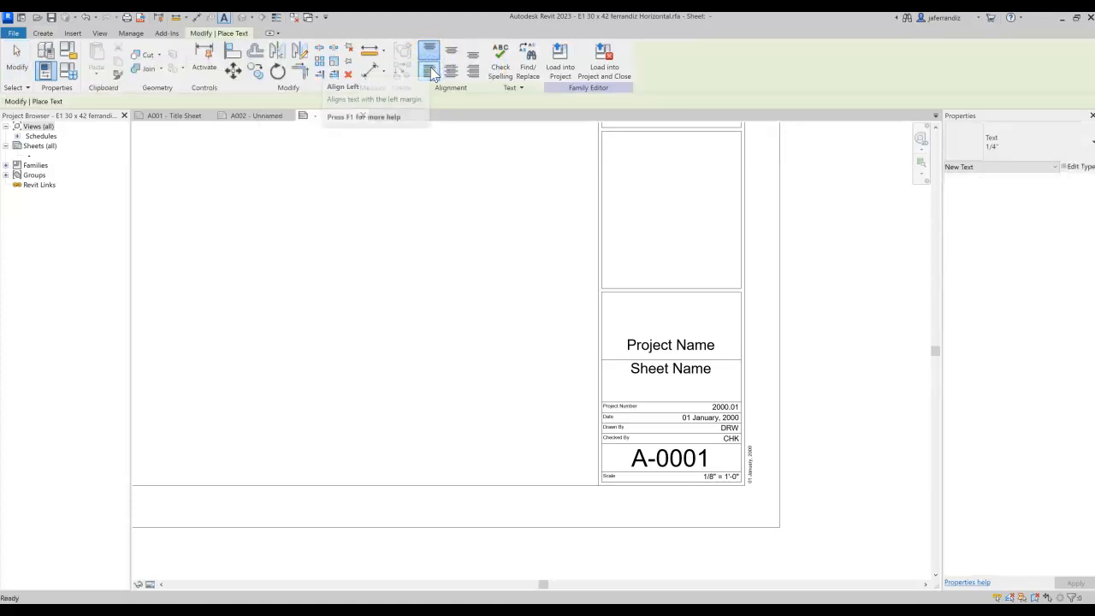
left_click(607, 296)
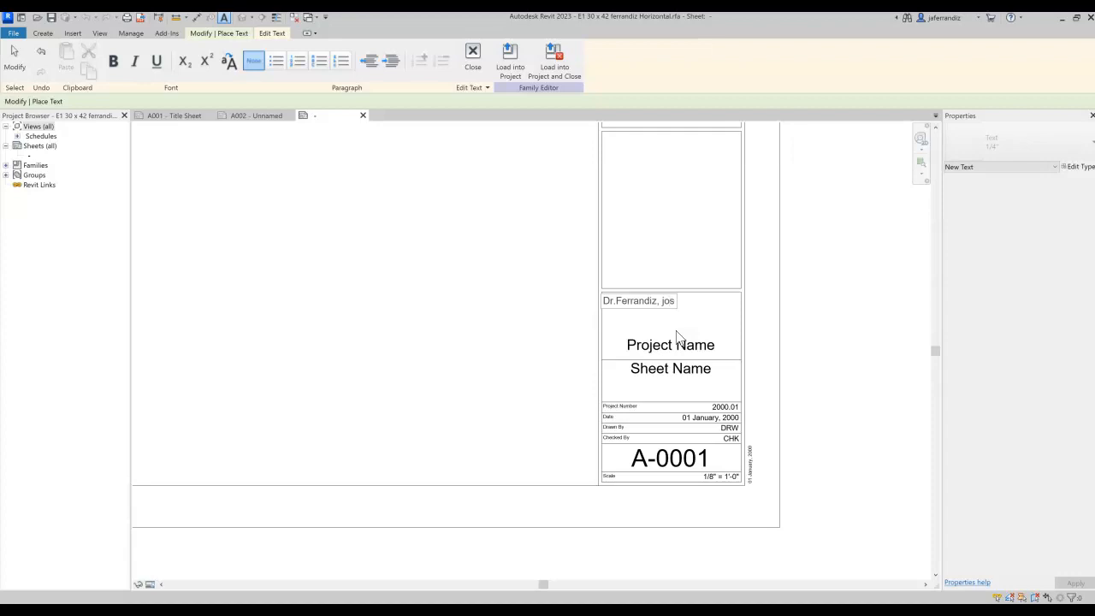
left_click(538, 337)
left_click_drag(609, 299, 630, 293)
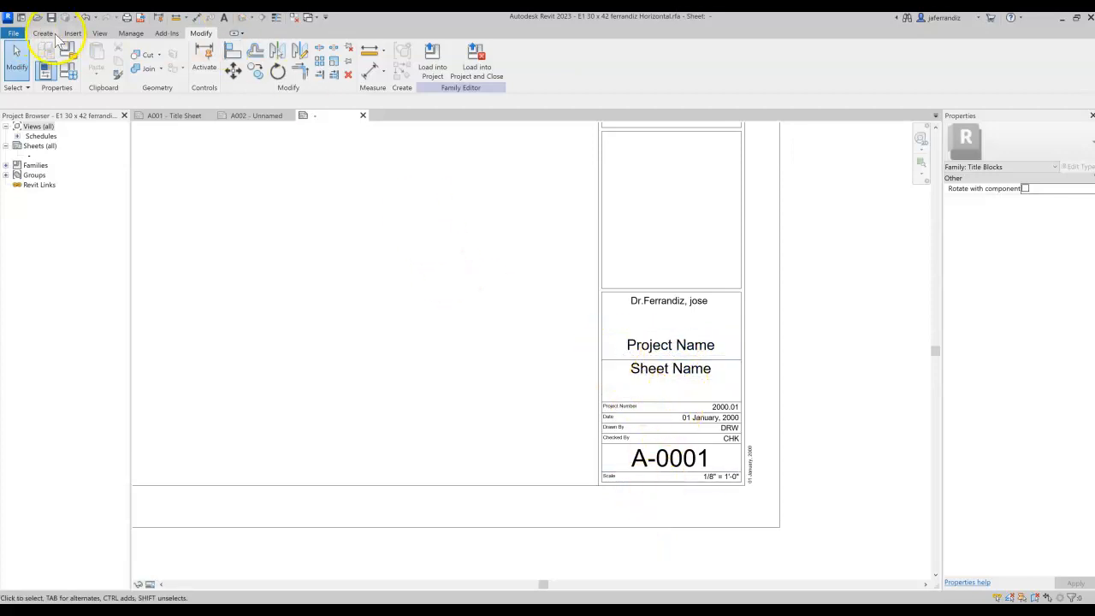
Step: Place a new label with the Client Name parameter just below Sheet Name in the title block
left_click(48, 34)
left_click(409, 60)
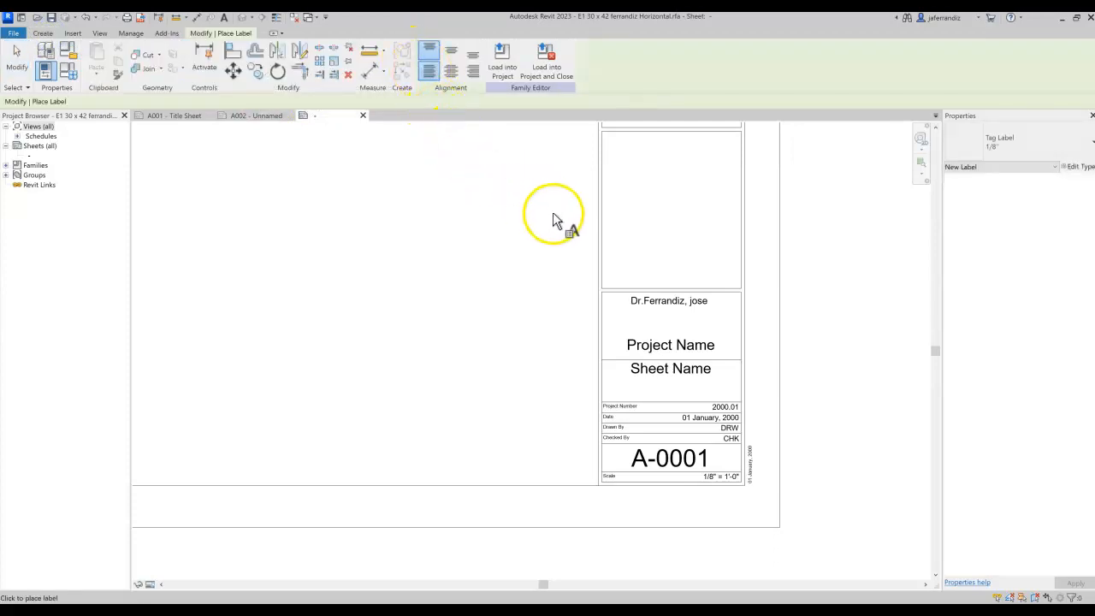
left_click(649, 384)
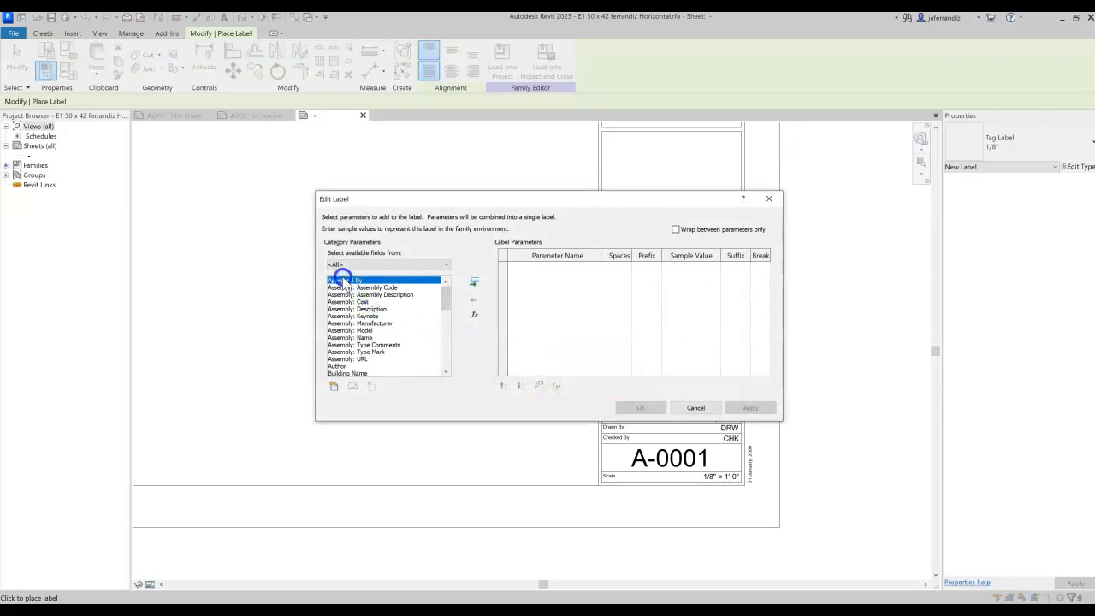
scroll(366, 330, "down", 15)
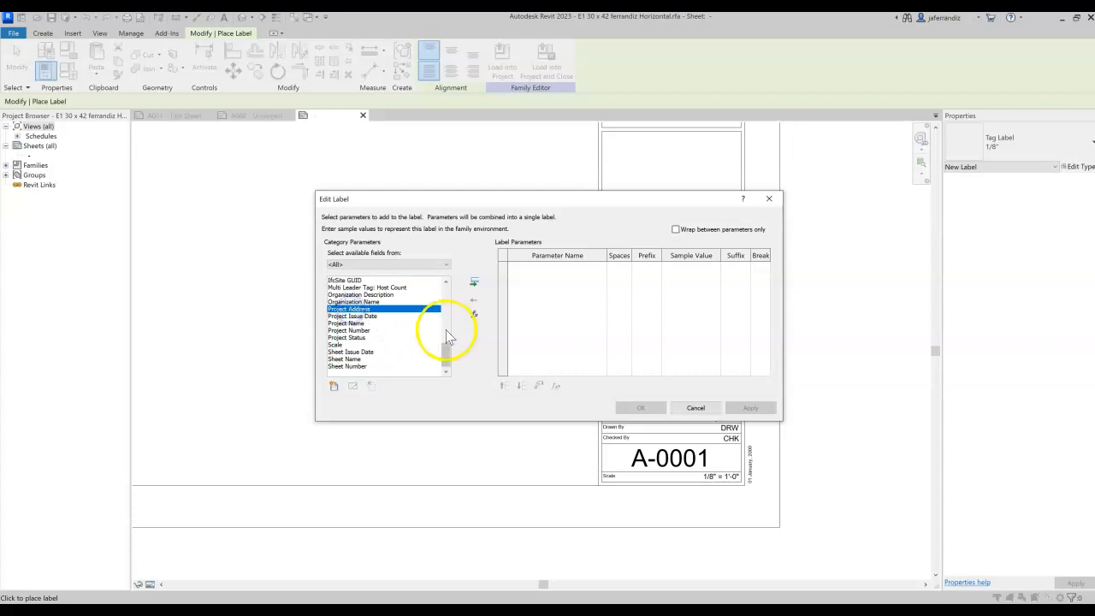
left_click_drag(447, 355, 448, 301)
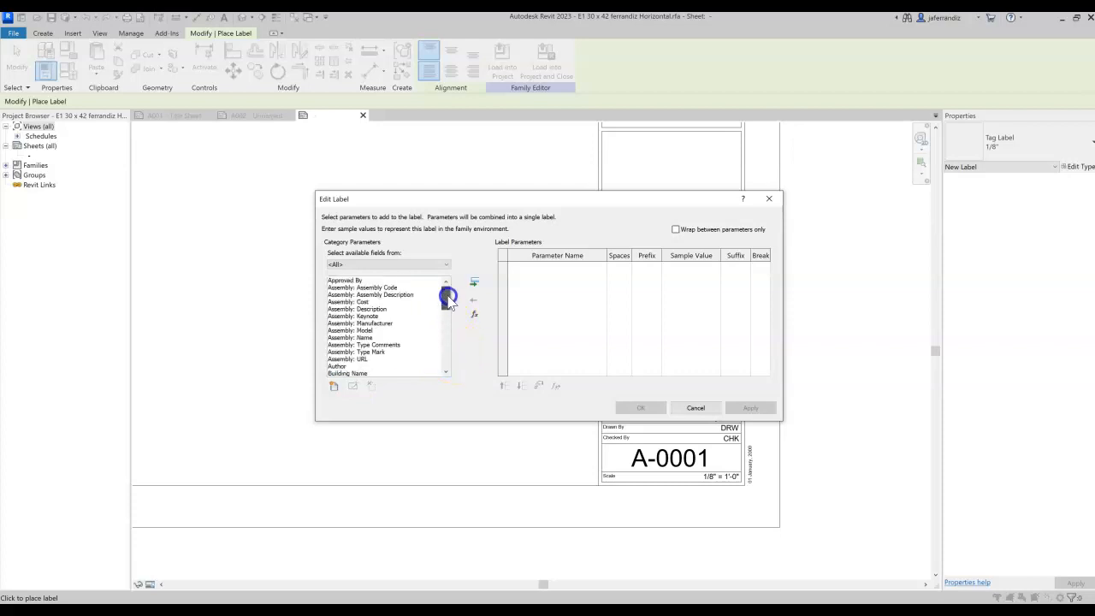
scroll(372, 338, "down", 2)
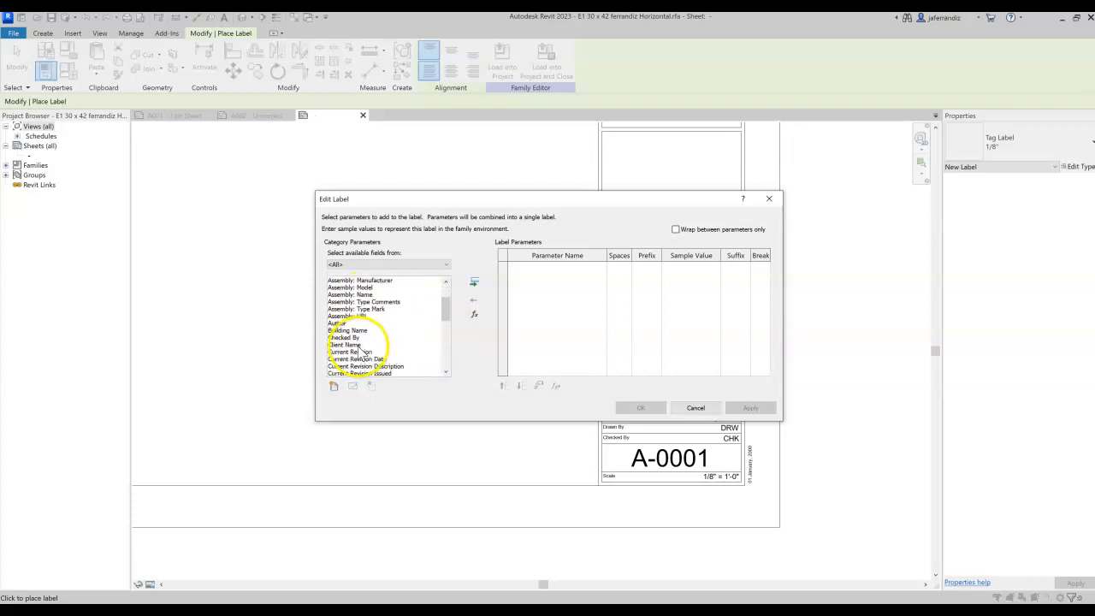
left_click(351, 331)
left_click(352, 338)
left_click(354, 345)
left_click(365, 353)
left_click(365, 366)
left_click(359, 345)
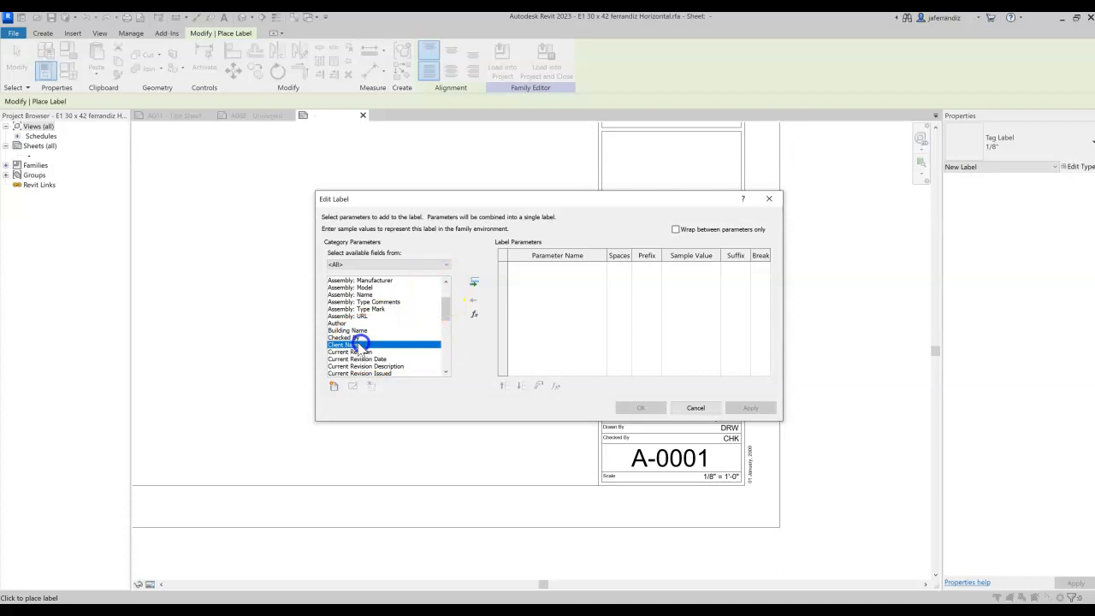
left_click(474, 283)
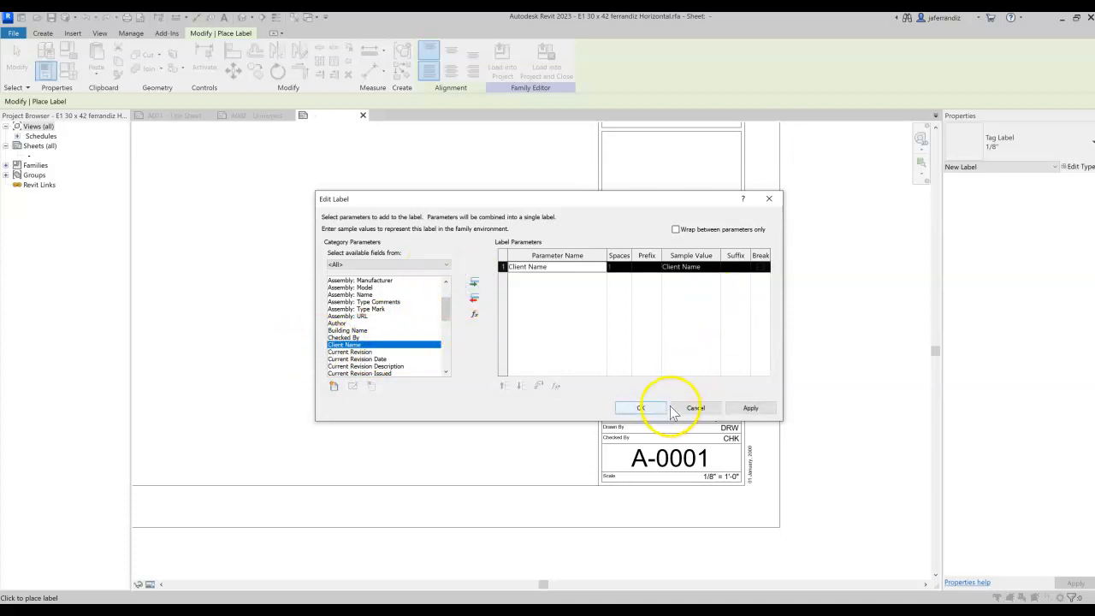
left_click(641, 408)
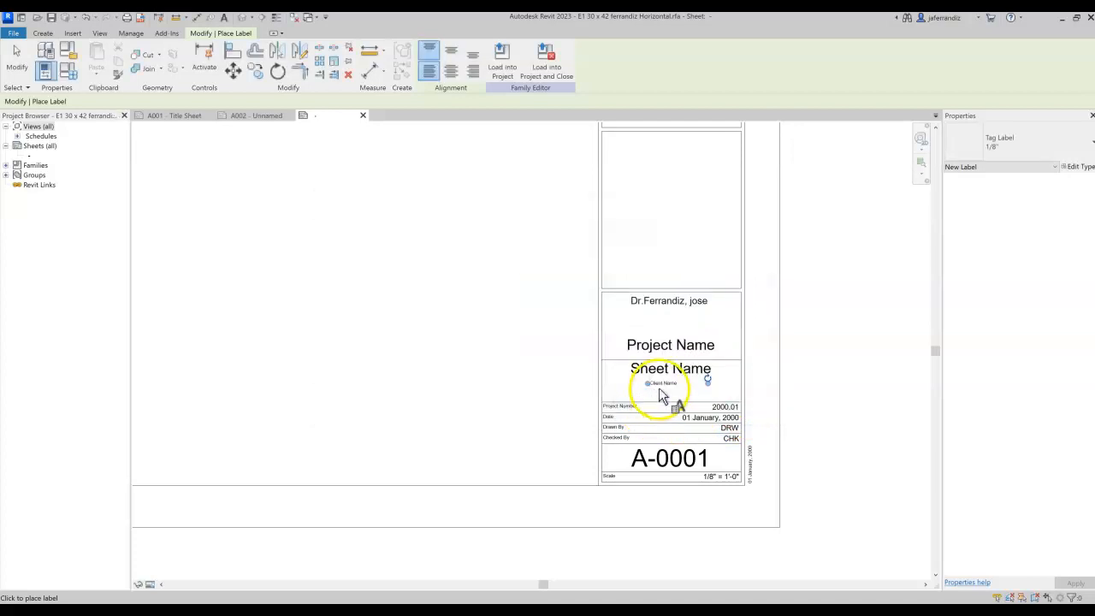
left_click(661, 396)
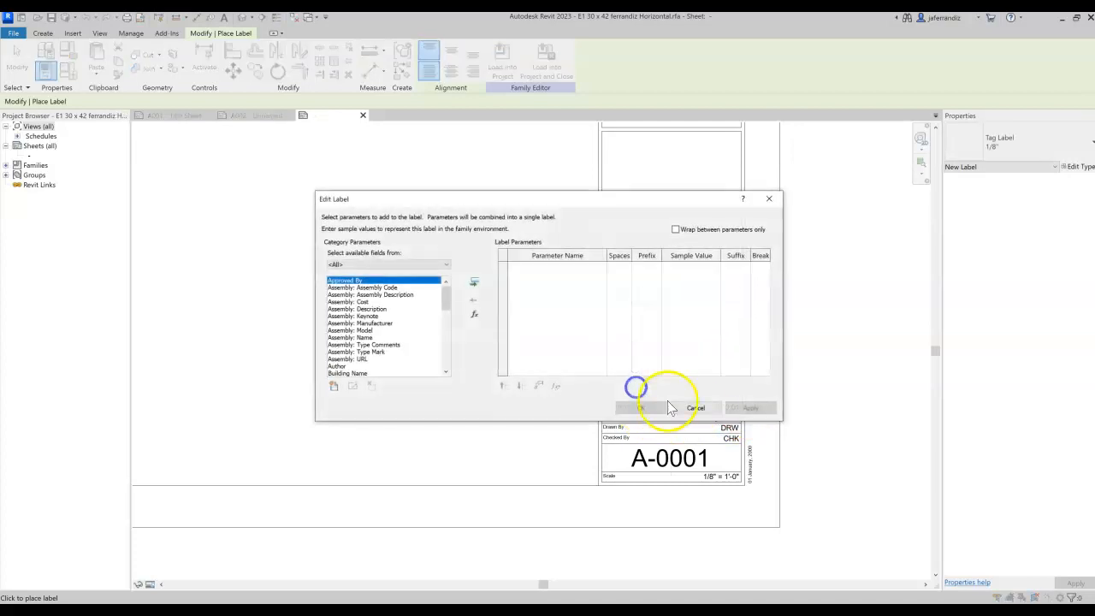
left_click(696, 409)
key("Escape")
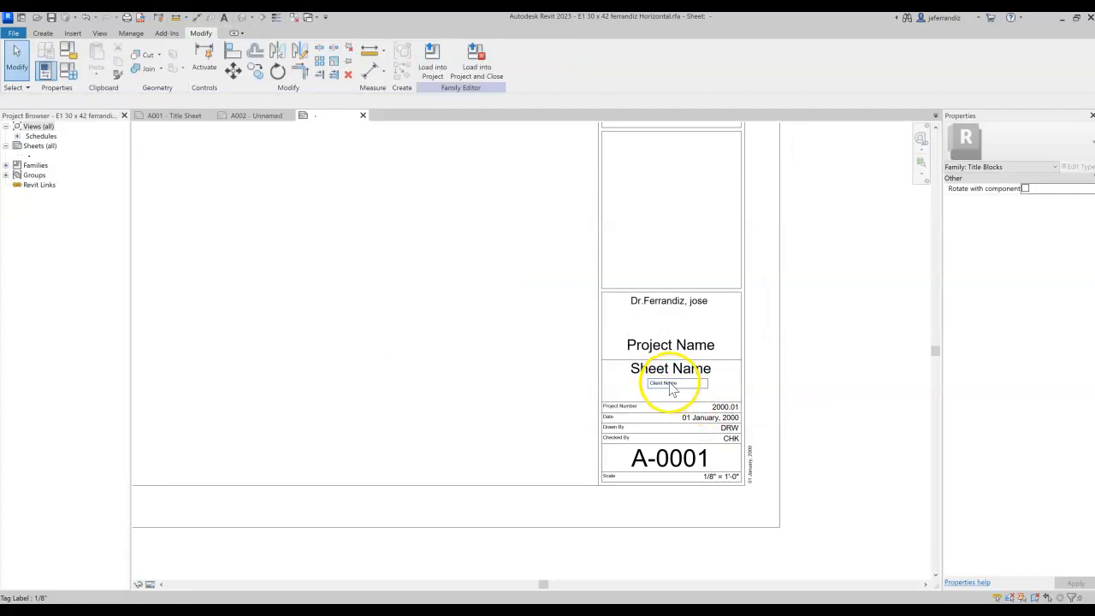
Step: Try the 3/4" and 1/4" label types on the Client Name label below Sheet Name
left_click(665, 382)
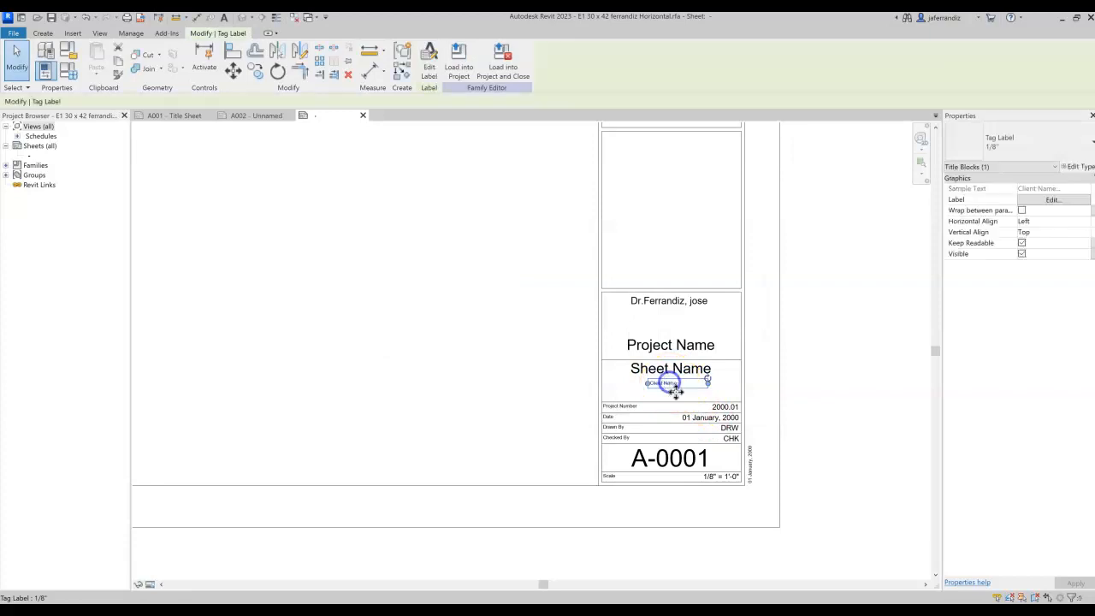
left_click(1067, 139)
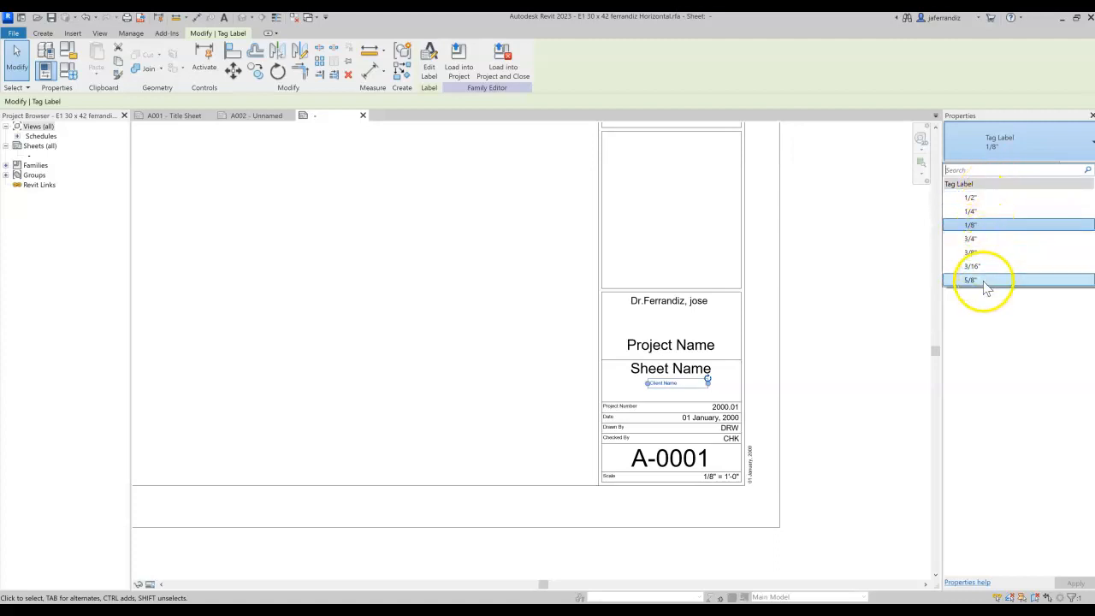
left_click(985, 240)
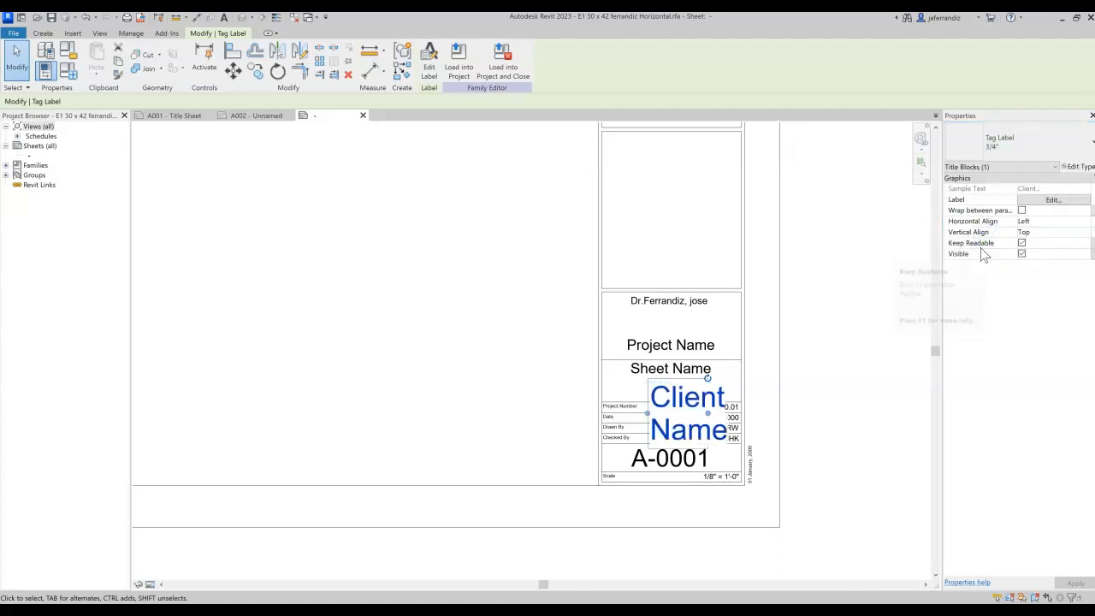
left_click(1009, 149)
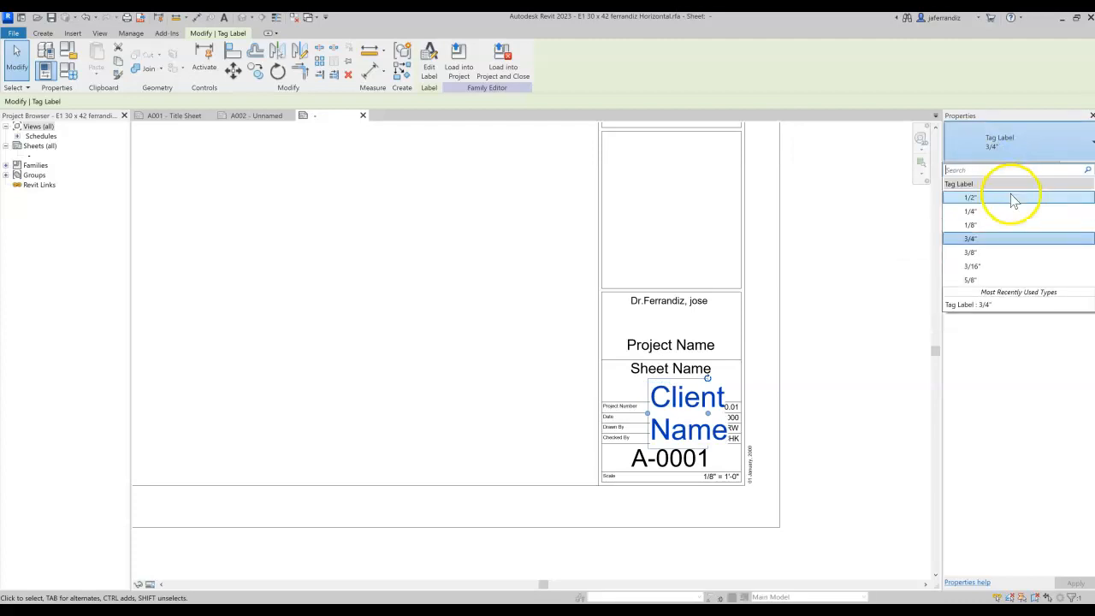
left_click(992, 212)
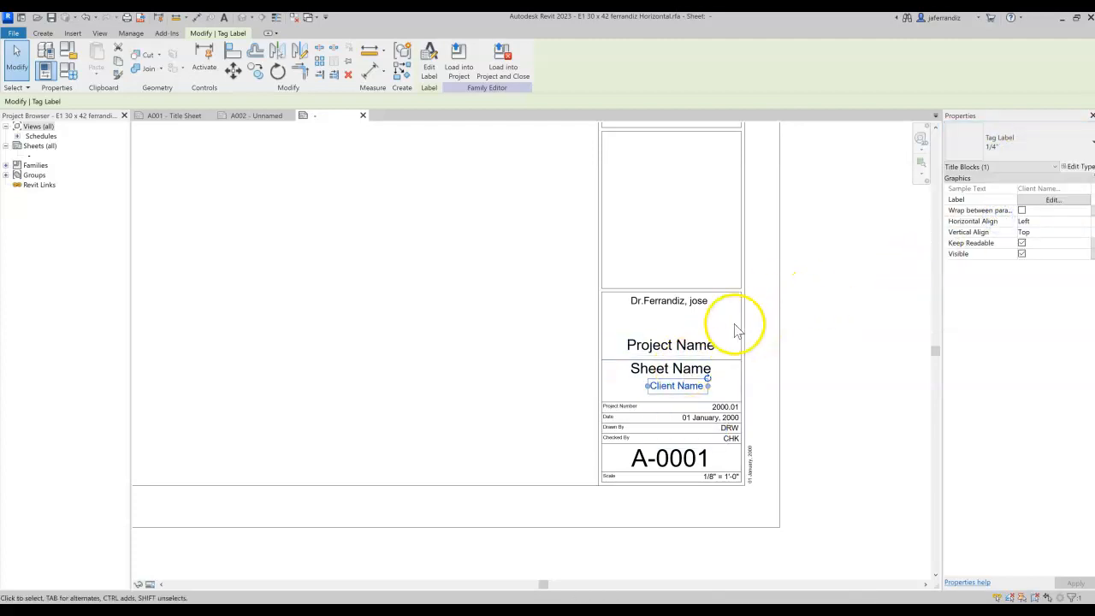
left_click(650, 345)
left_click(806, 340)
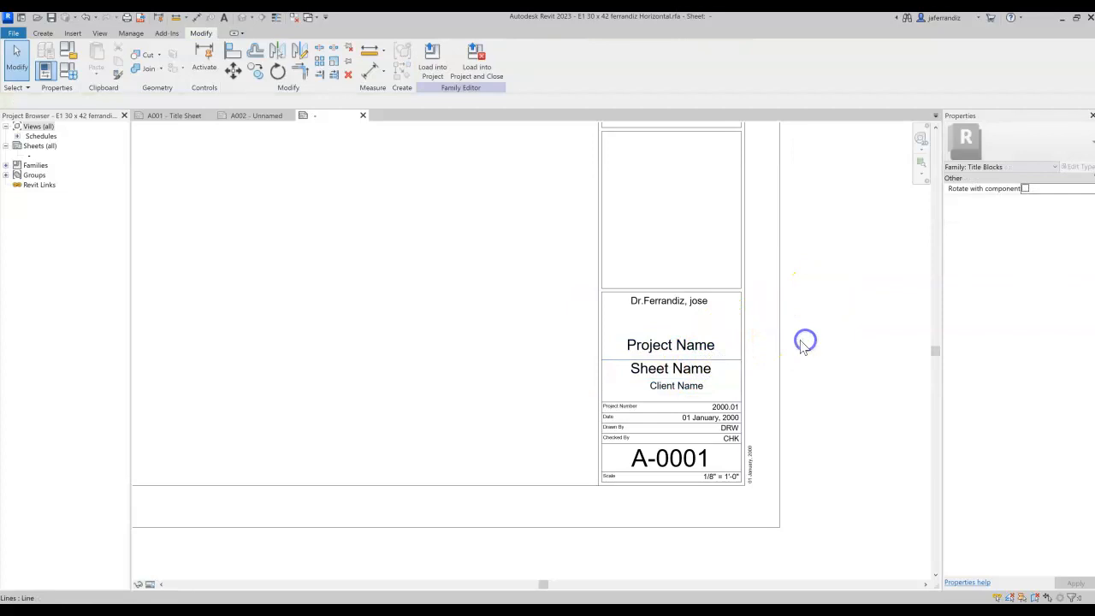
Step: Change the Client Name label in the title block to the 3/8" type
left_click(709, 347)
left_click(690, 385)
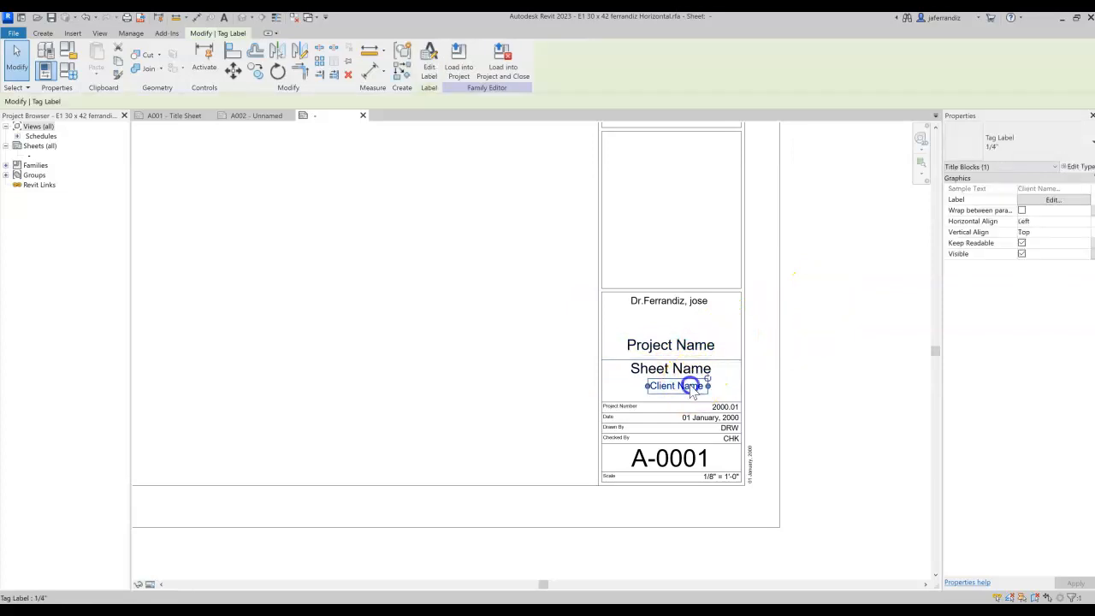
left_click(1029, 142)
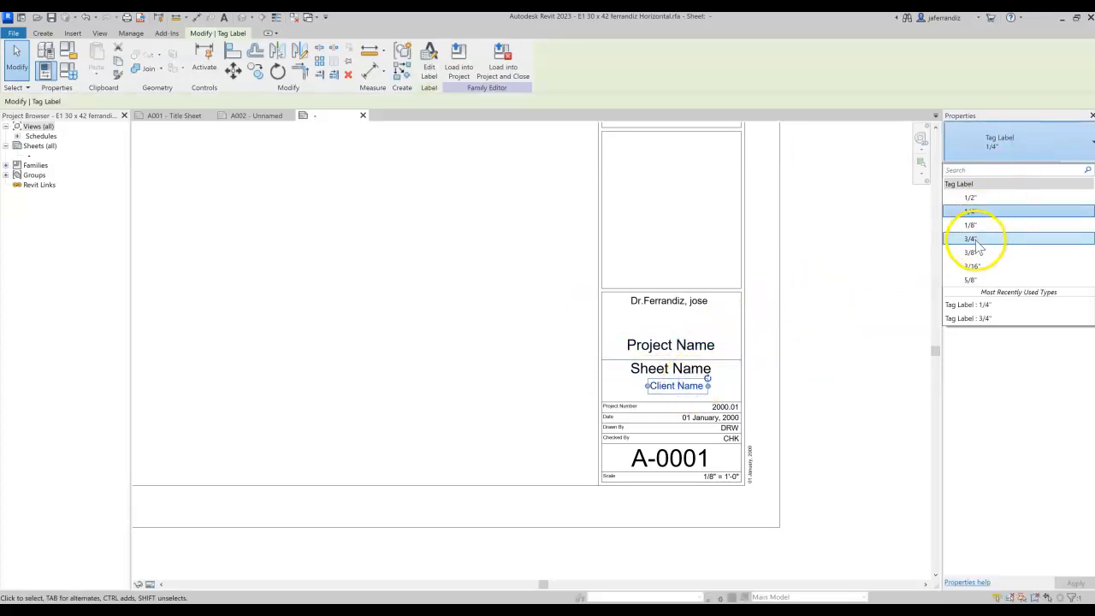
left_click(977, 249)
Step: Resize the Client Name label's box from both ends so its text fits on one line and is centred under Sheet Name
left_click_drag(648, 396, 608, 388)
left_click_drag(708, 388, 741, 388)
mouse_move(607, 386)
left_mouse_down()
mouse_move(622, 394)
mouse_move(609, 391)
left_mouse_up()
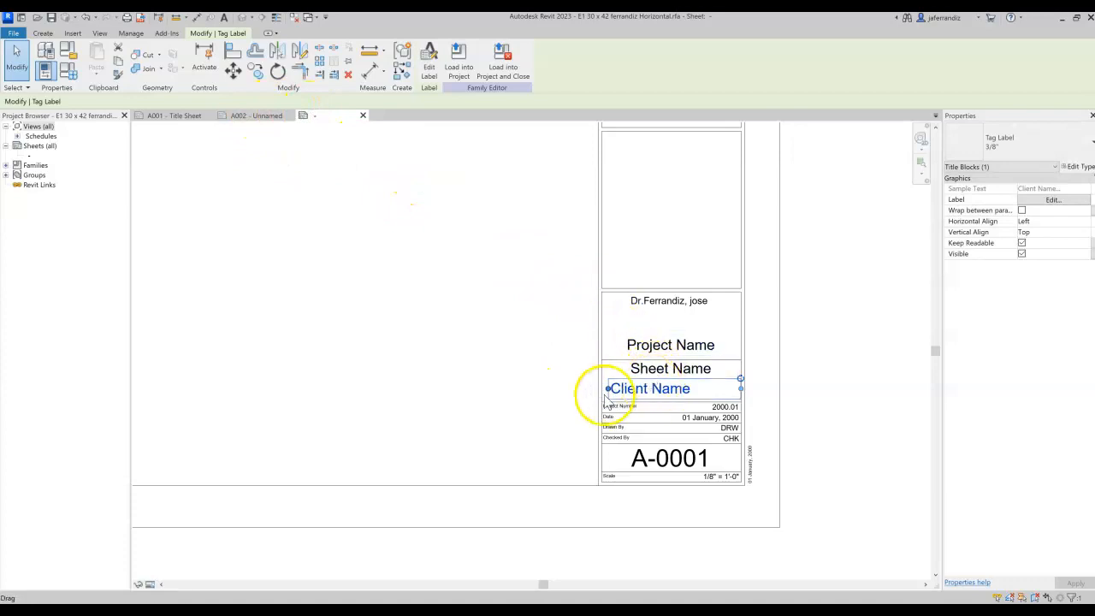
left_click_drag(607, 390, 625, 389)
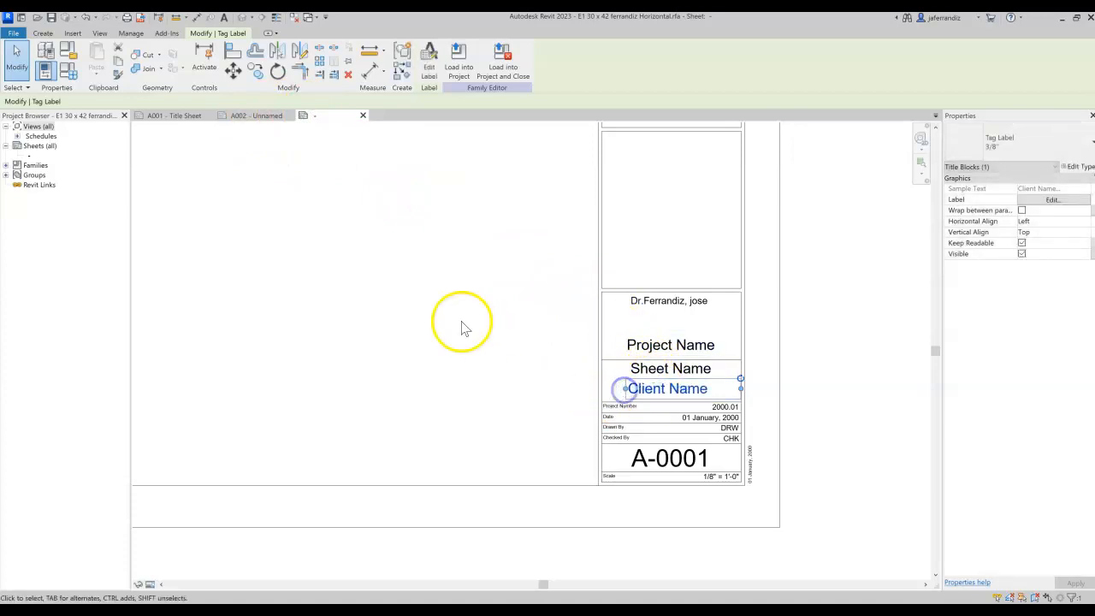
left_click(451, 317)
left_click(660, 387)
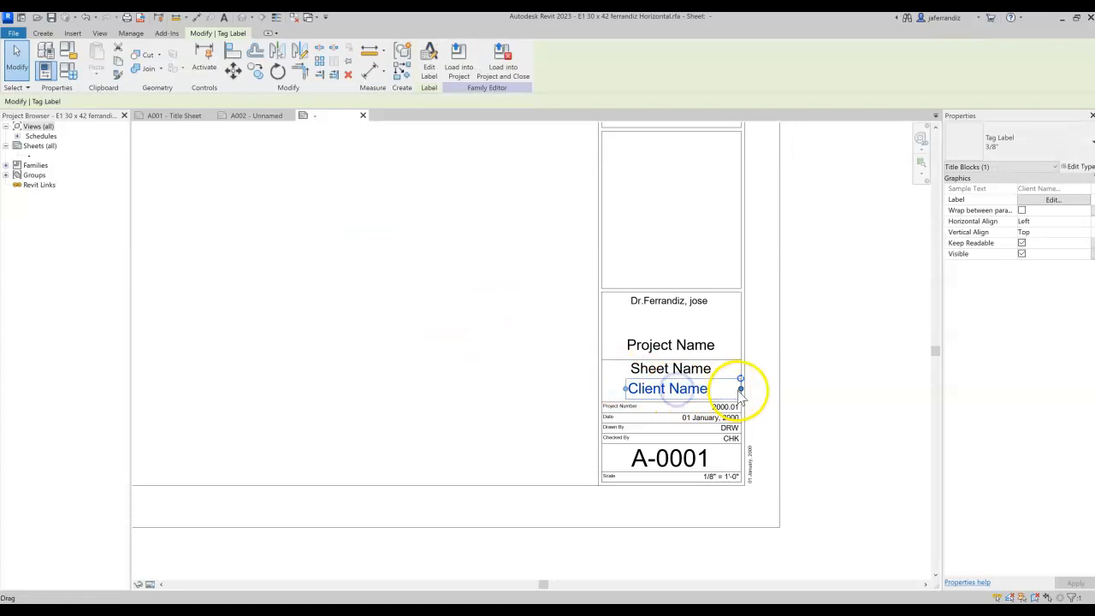
left_click_drag(721, 389, 629, 390)
left_click_drag(721, 389, 721, 387)
left_click_drag(625, 389, 630, 392)
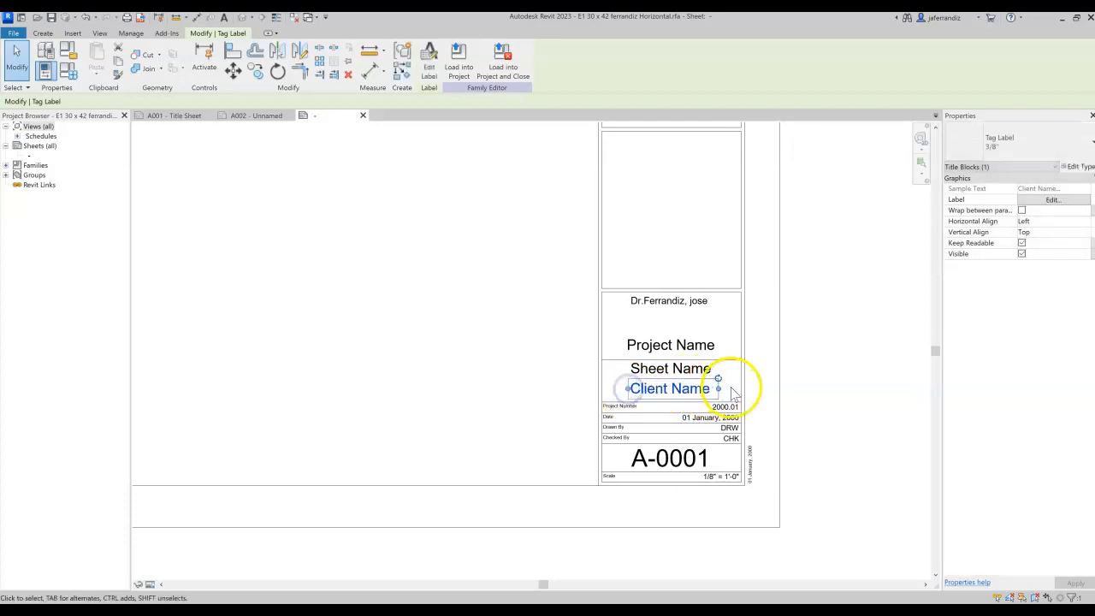
left_click(754, 387)
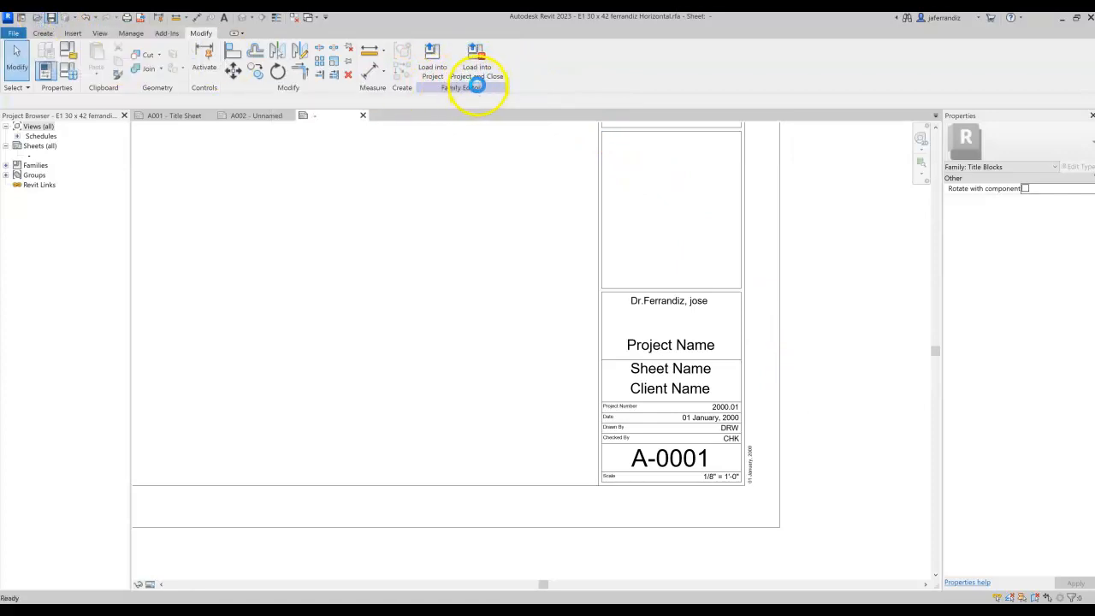
Step: Load the edited title block into the project, close the family, and create a new sheet with the customised E1 30x42 Horizontal title block
left_click(482, 74)
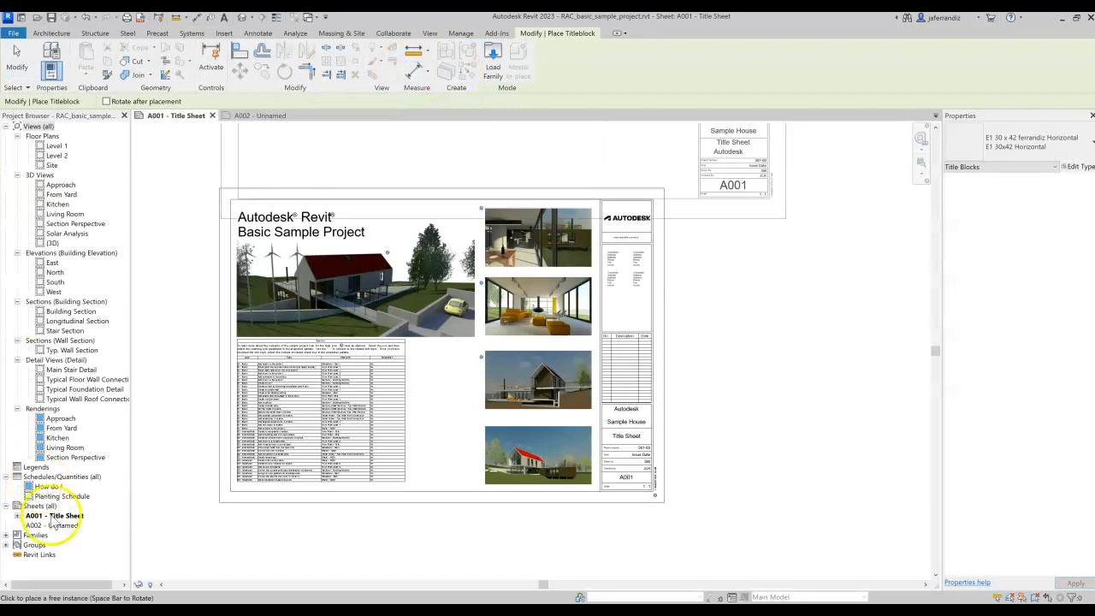
left_click(61, 518)
left_click(41, 506)
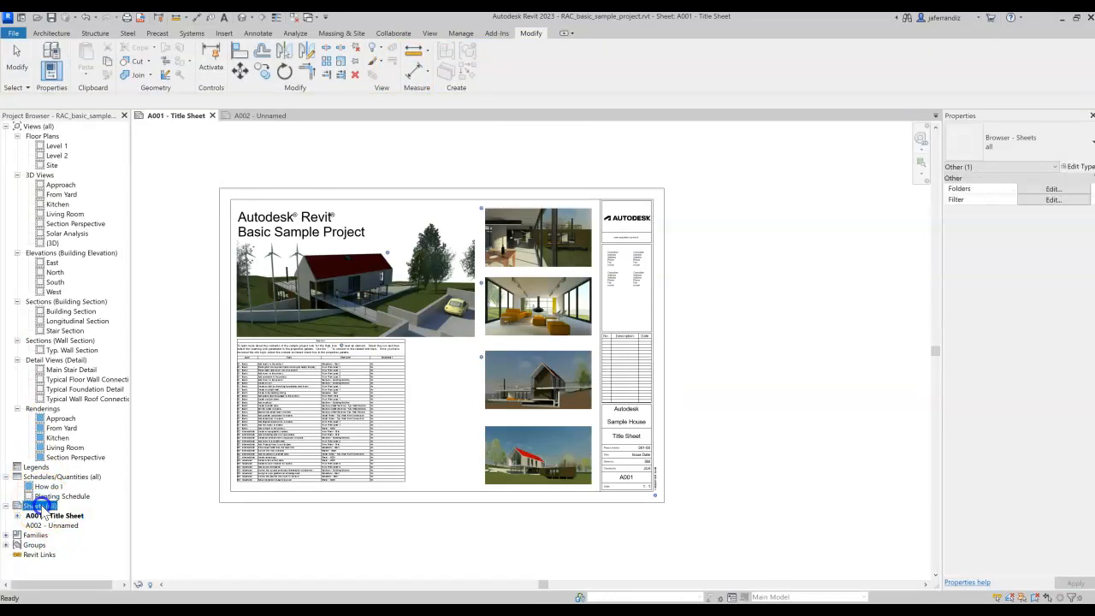
right_click(41, 506)
left_click(86, 514)
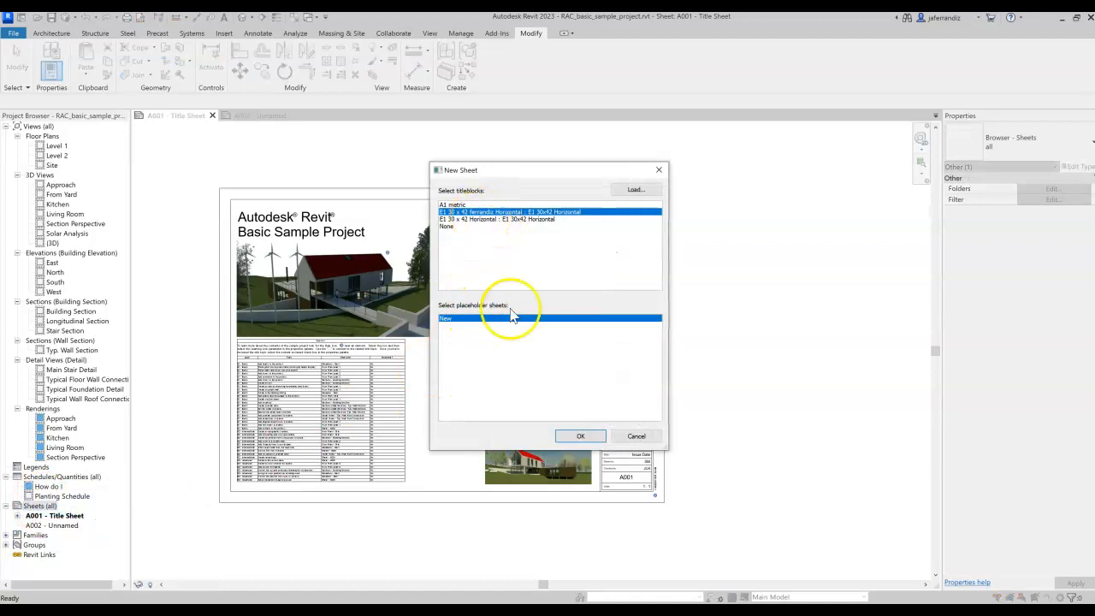
left_click(579, 435)
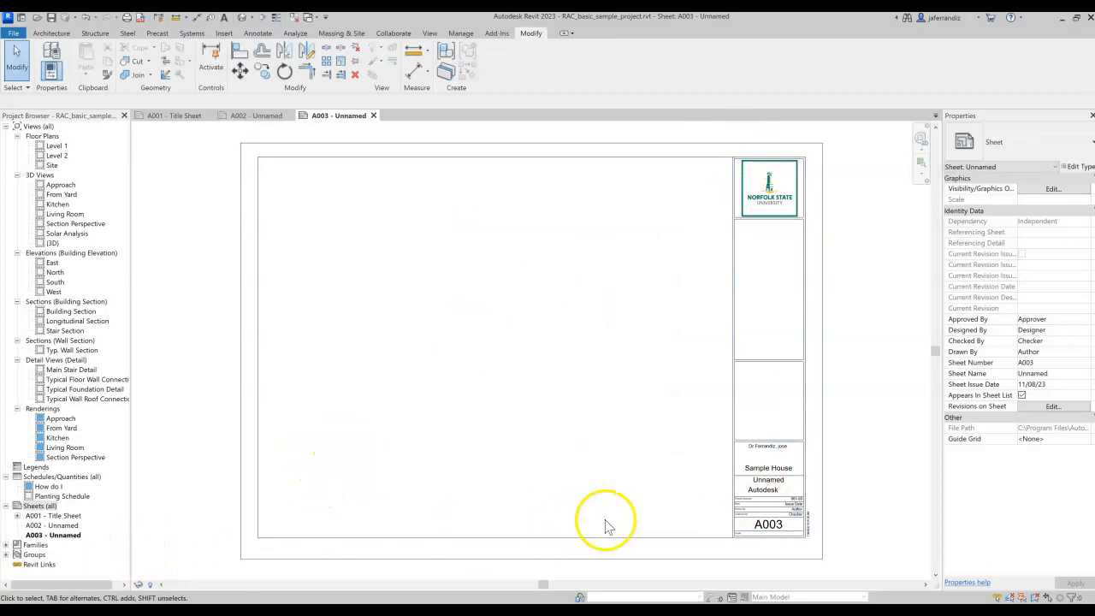
Step: Open the title block family of sheet A003 for editing and close it without changes
left_click(769, 494)
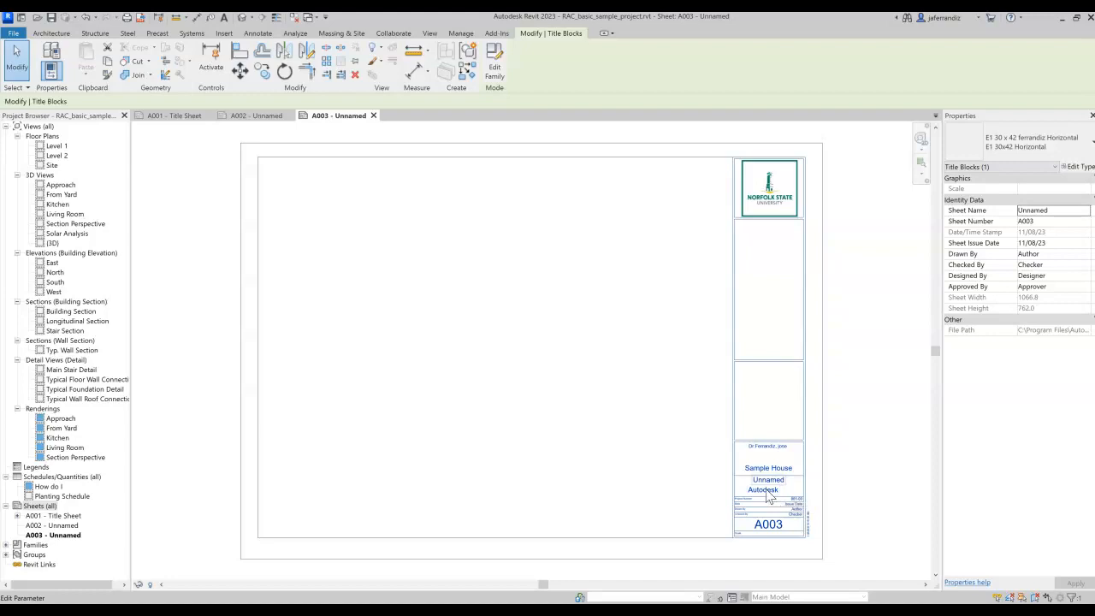
left_click(737, 455)
double_click(733, 455)
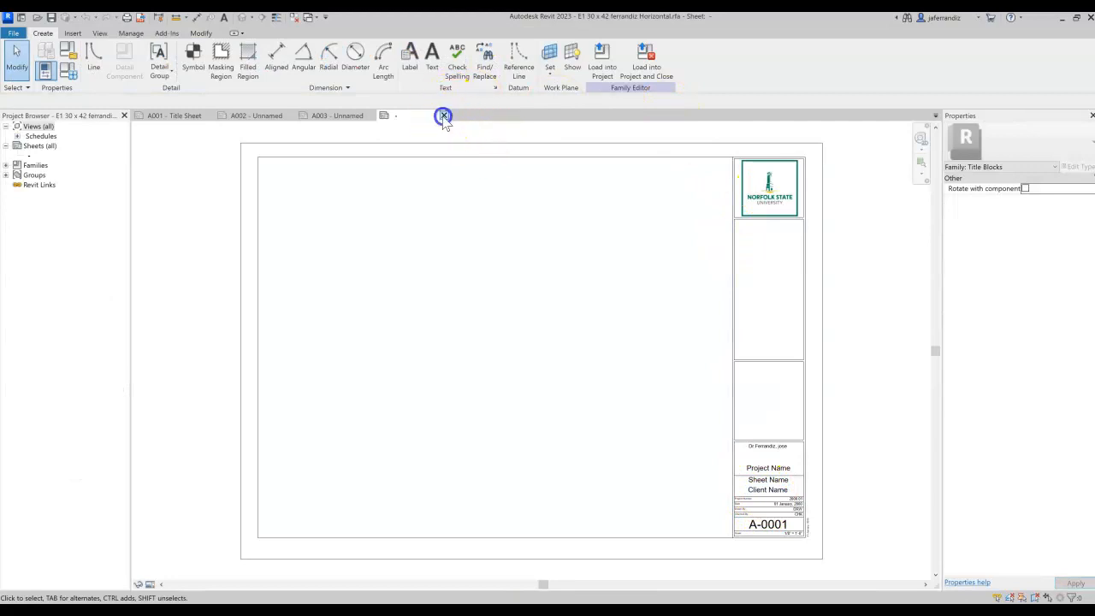
left_click(444, 115)
left_click(580, 323)
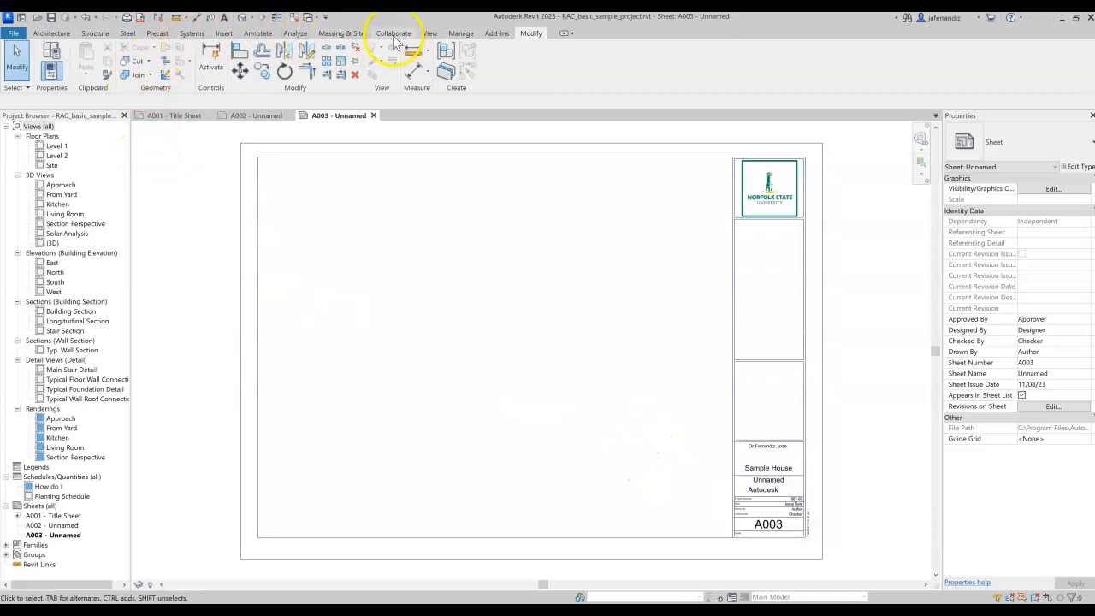
left_click(462, 38)
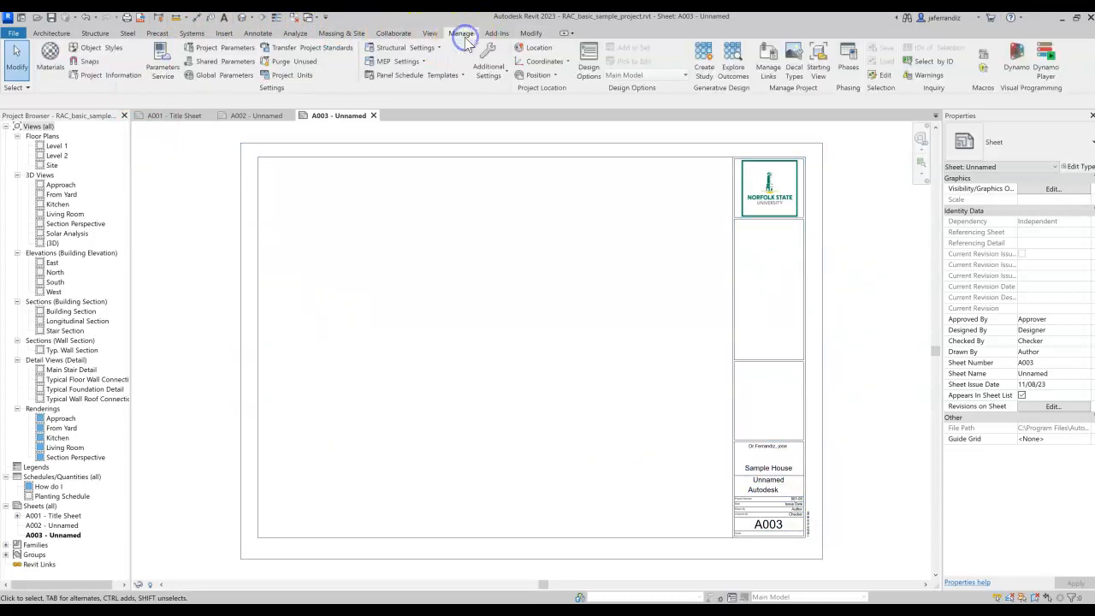
left_click(57, 34)
left_click(65, 76)
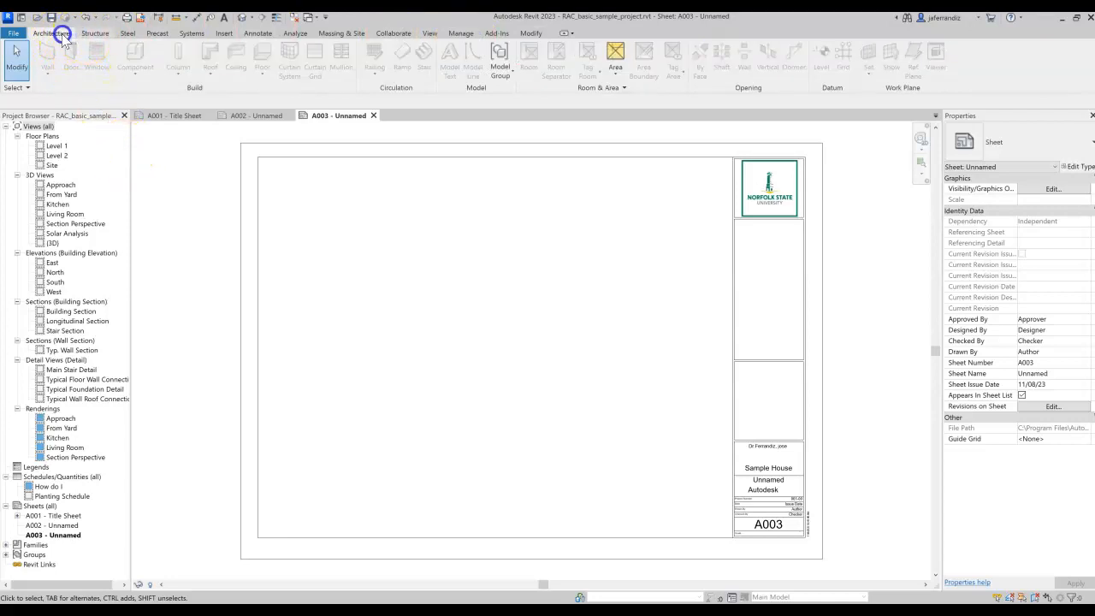
scroll(62, 36, "down", 1)
left_click(51, 33)
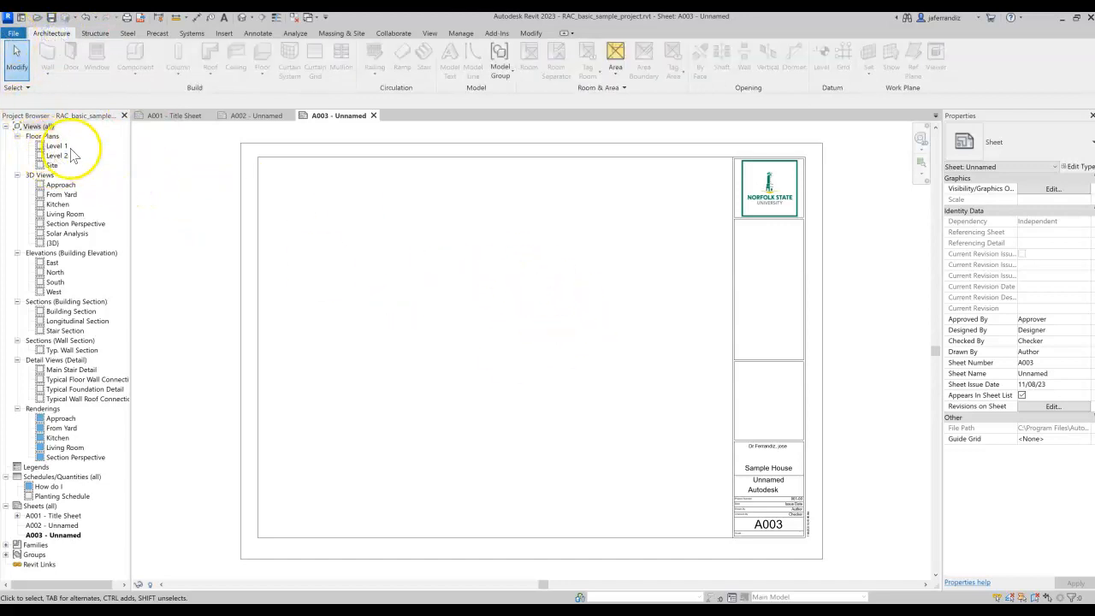
Step: Place the Level 1 floor plan in the upper-left part of sheet A003
left_click(57, 145)
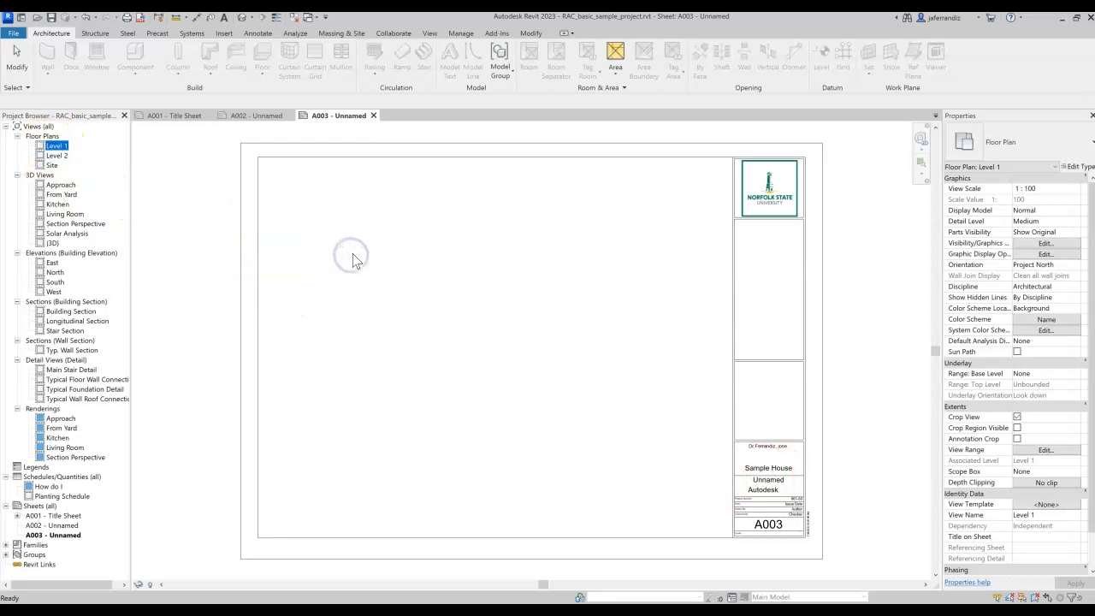
left_click_drag(372, 257, 376, 260)
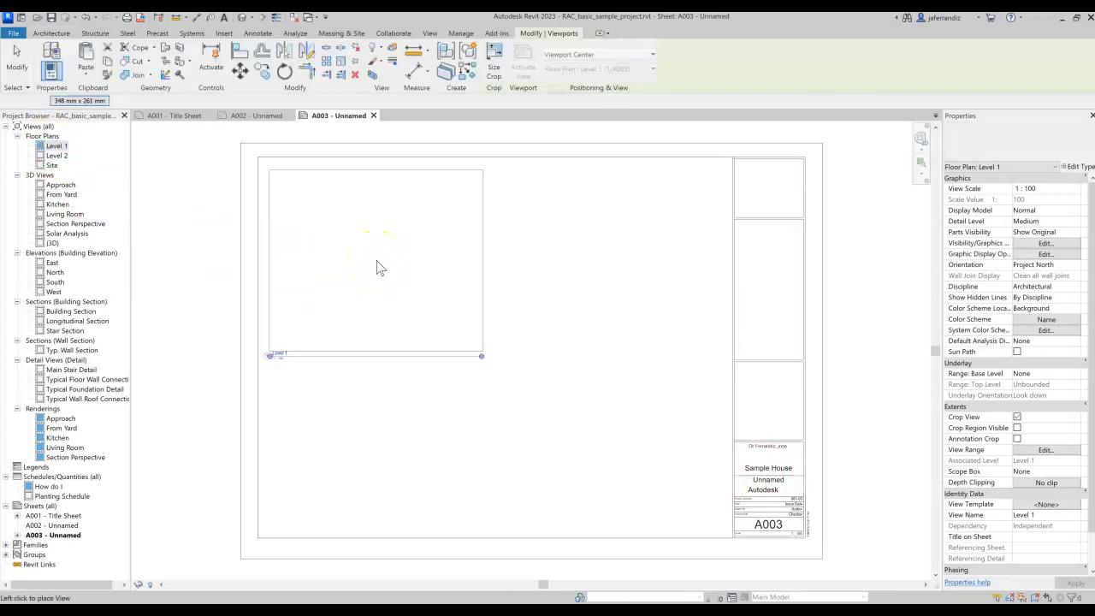
left_click(383, 268)
left_click(382, 261)
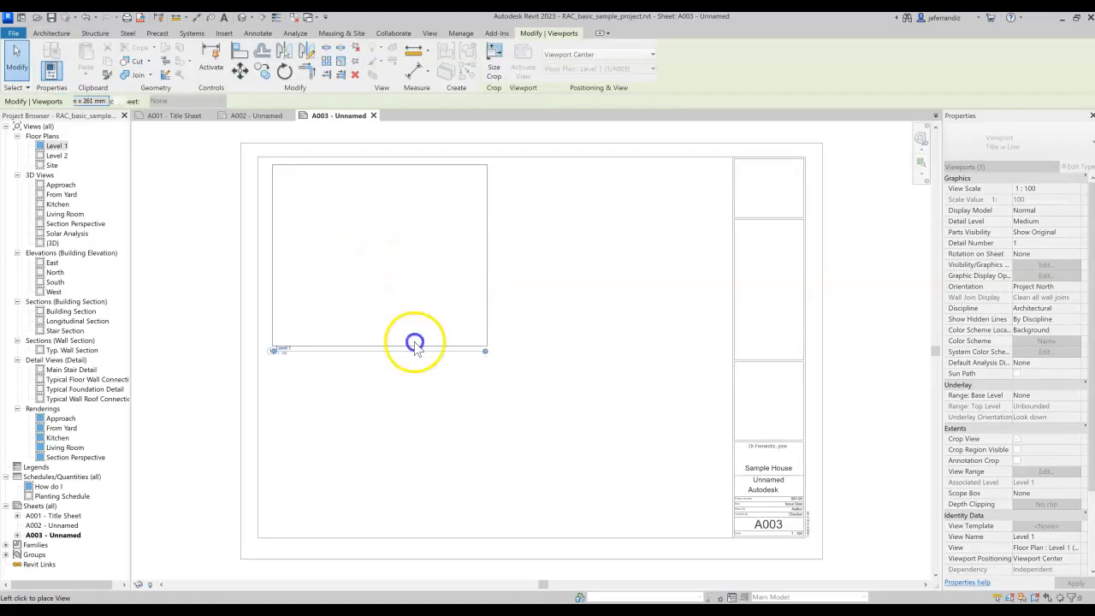
left_click(440, 459)
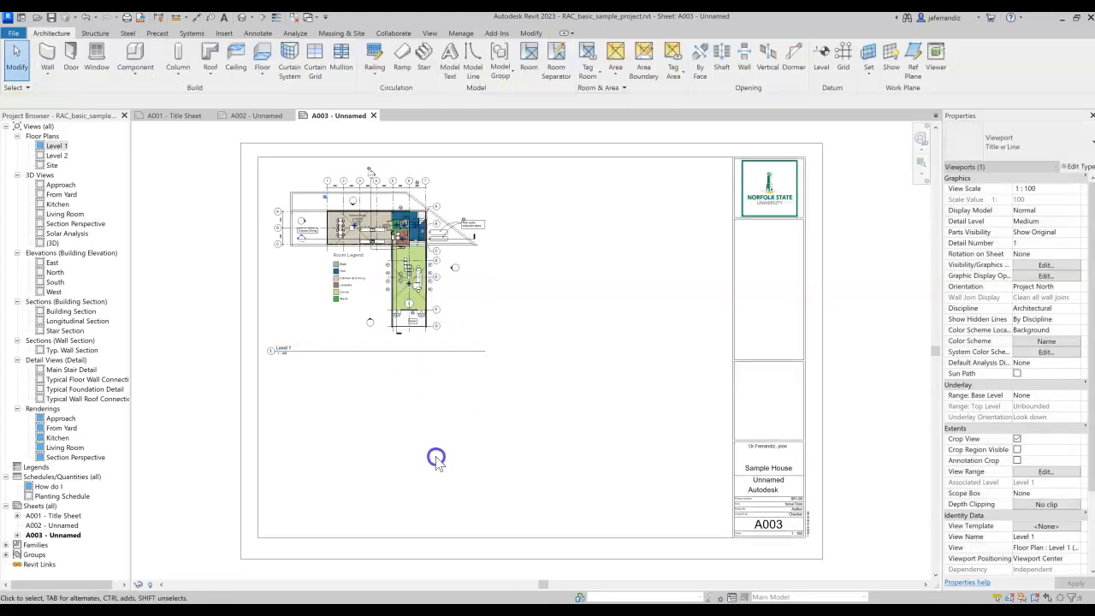
Step: Place the Level 2 floor plan on sheet A003 directly below the Level 1 plan
left_click(57, 155)
left_click_drag(58, 159, 366, 447)
left_click(360, 440)
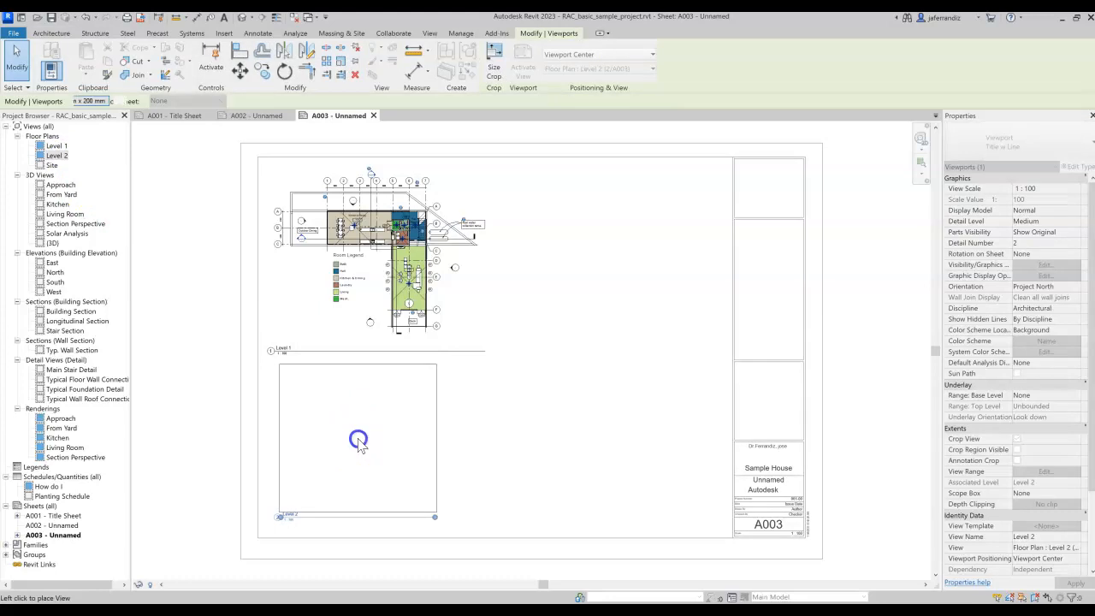
Step: Move the Level 2 view title so its left end lines up with the Level 1 view title above
left_click(417, 519)
scroll(410, 526, "up", 5)
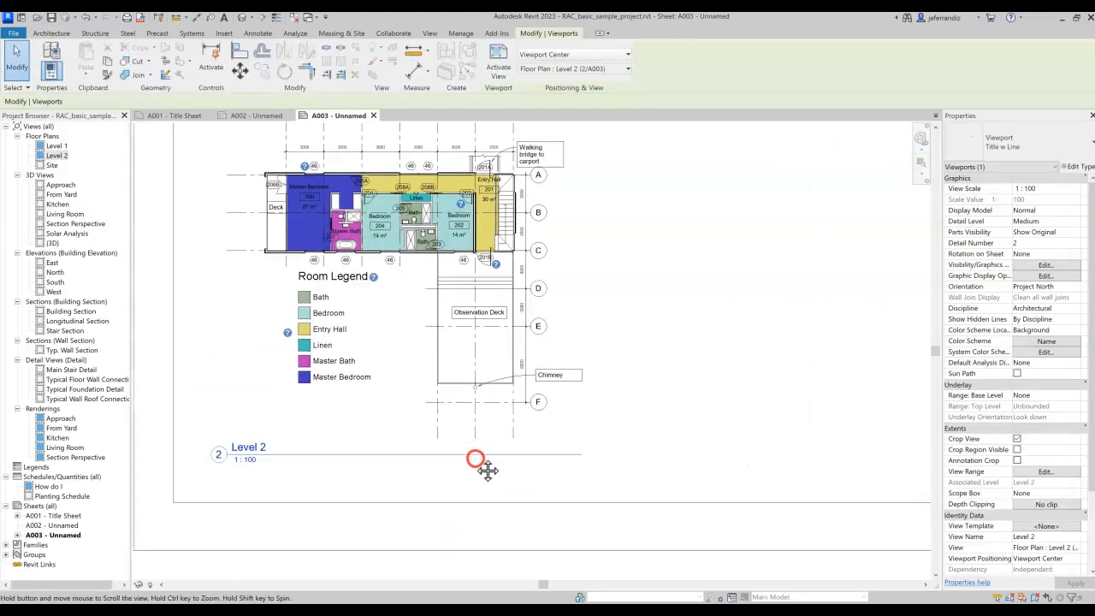
left_click(476, 457)
left_click(458, 450)
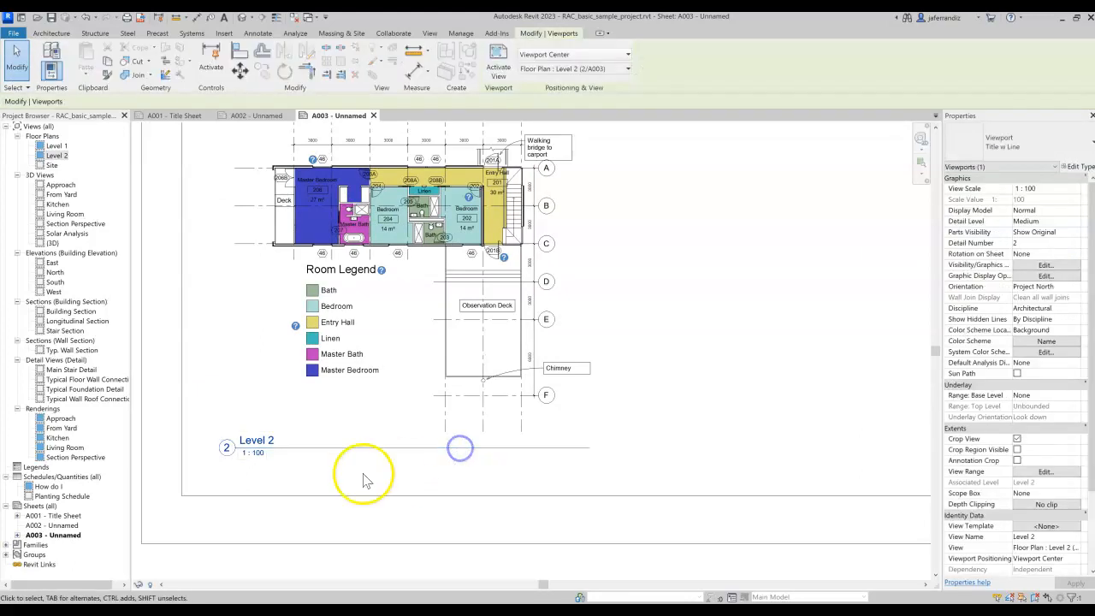
scroll(402, 449, "down", 2)
left_click_drag(338, 459, 326, 453)
left_click(463, 450)
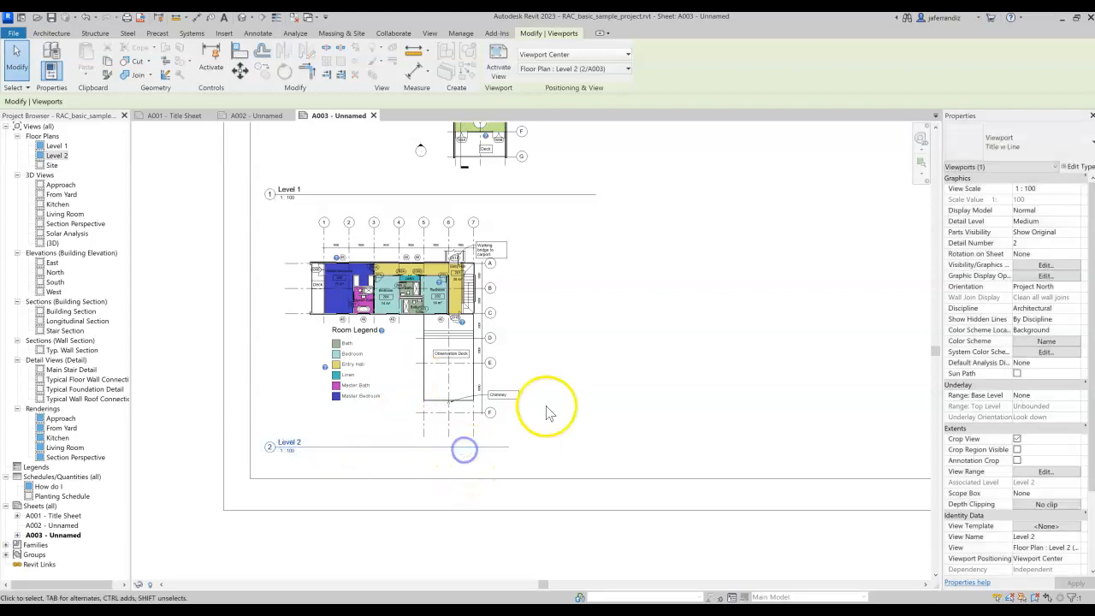
left_click(570, 199)
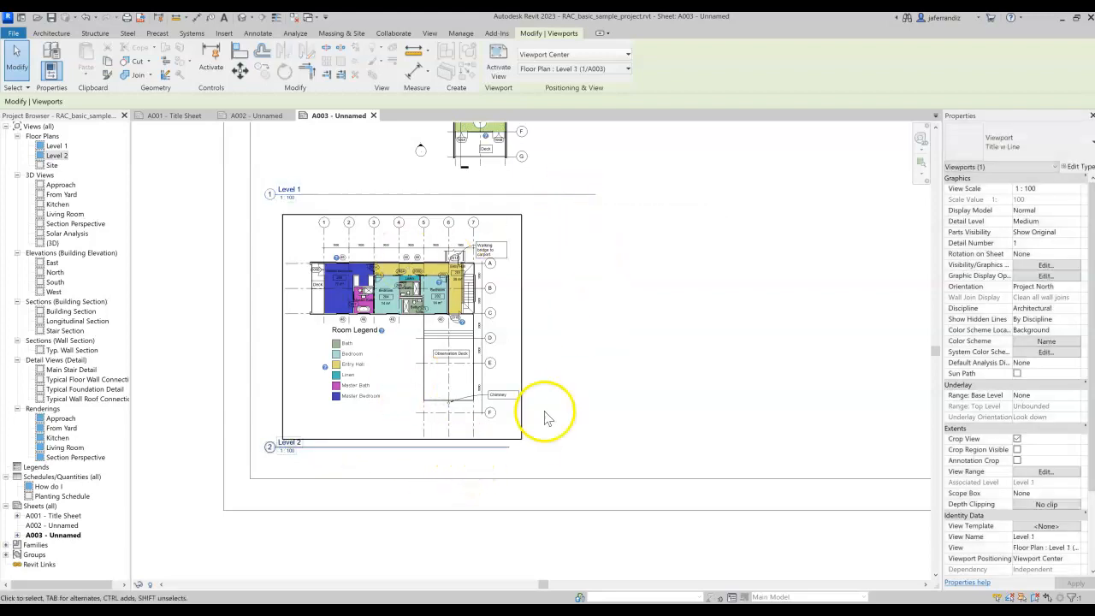
left_click(615, 378)
scroll(587, 459, "down", 5)
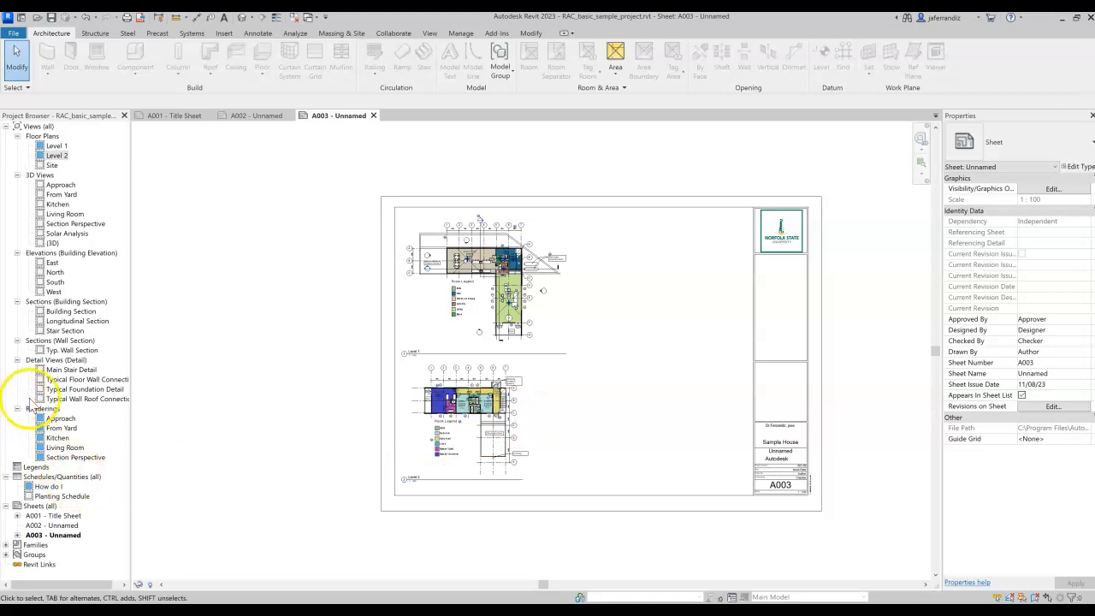
Step: Place the Planting Schedule in the empty title block box directly above the name field on sheet A003, aligned within the box
left_click(60, 496)
left_click_drag(64, 503, 775, 388)
scroll(775, 388, "up", 5)
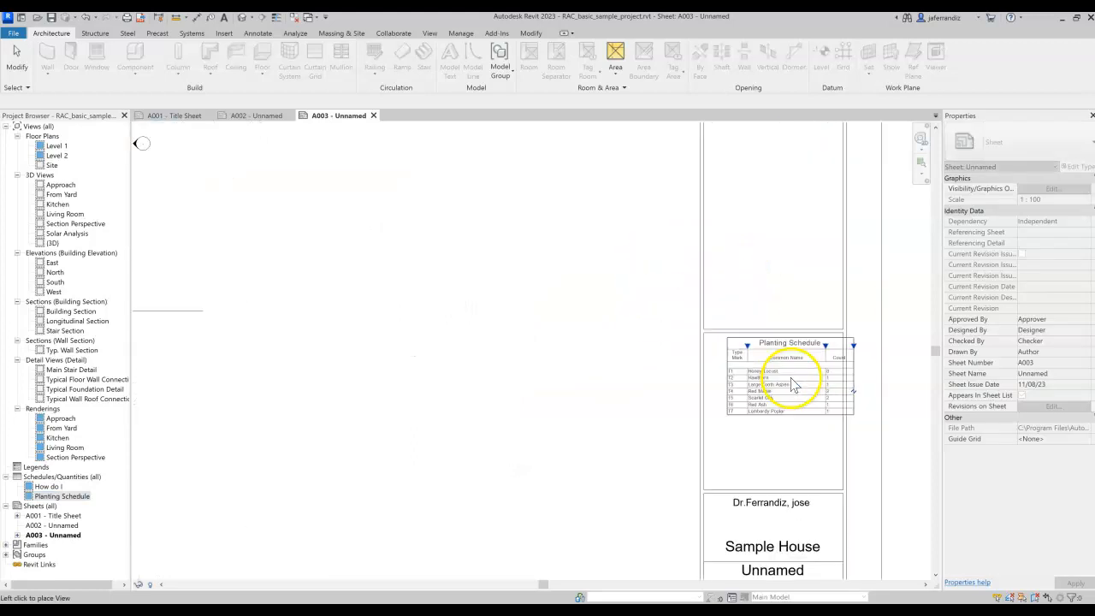
left_click(744, 383)
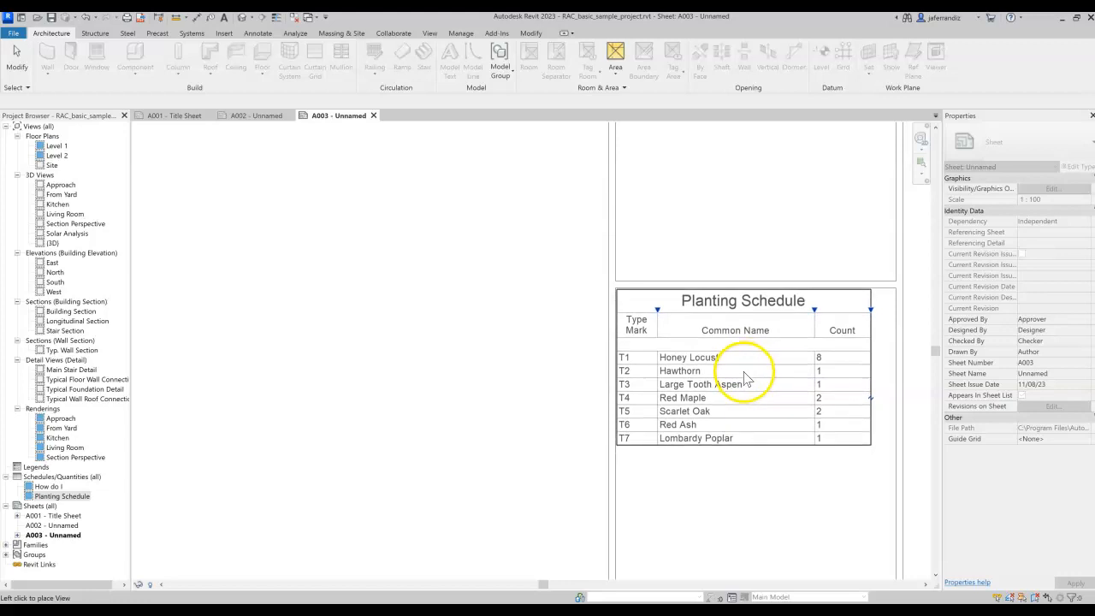
left_click(743, 369)
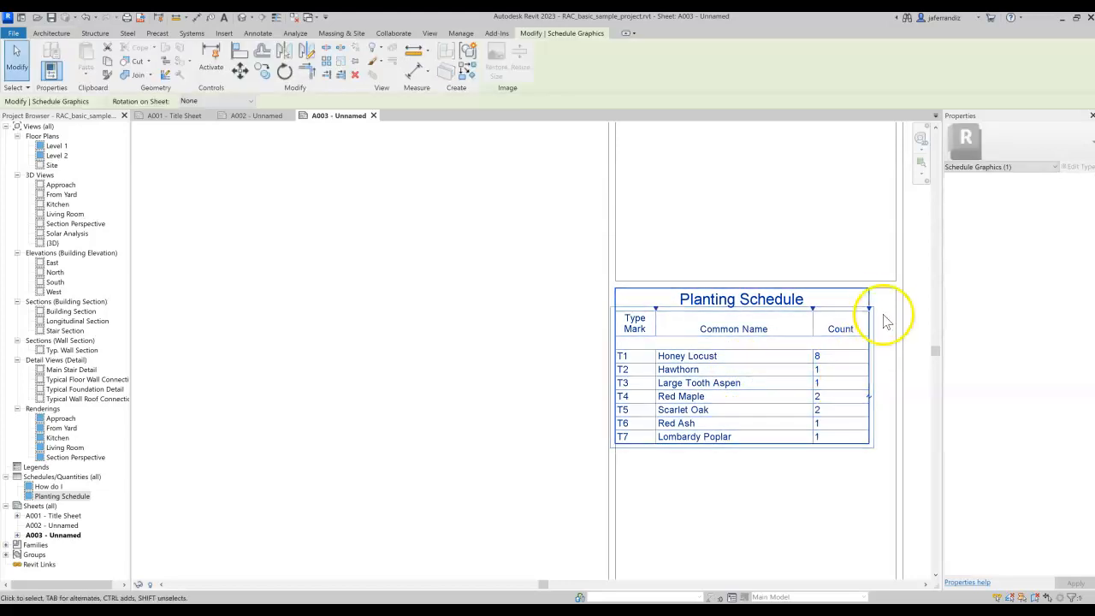
left_click_drag(880, 301, 894, 306)
left_click(765, 502)
scroll(466, 474, "down", 3)
middle_click_drag(273, 443, 385, 425)
scroll(385, 426, "down", 2)
middle_click_drag(367, 387, 429, 382)
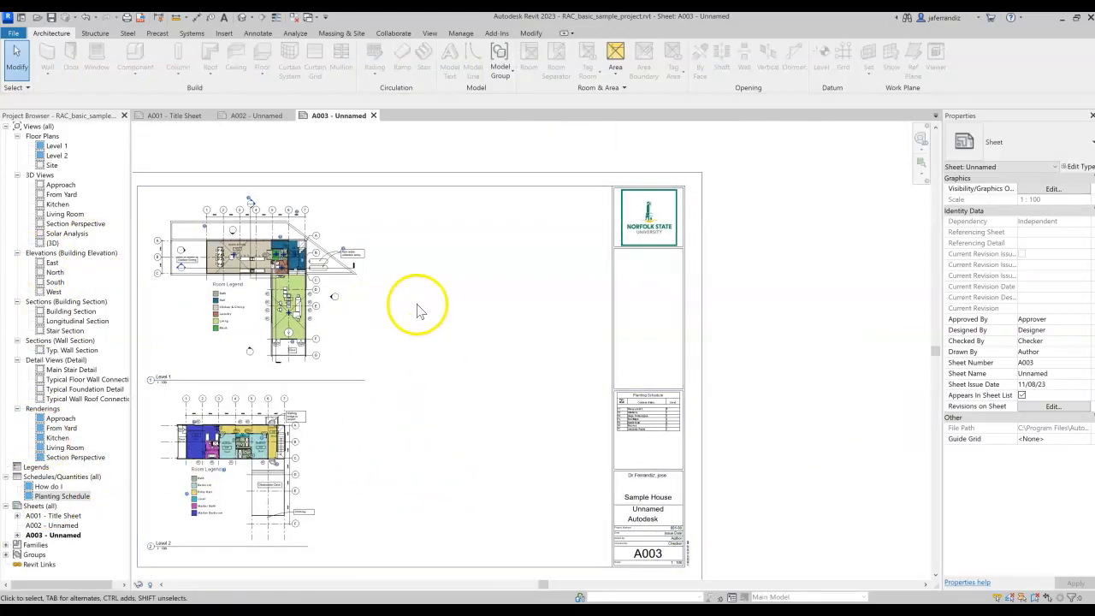
scroll(496, 311, "down", 2)
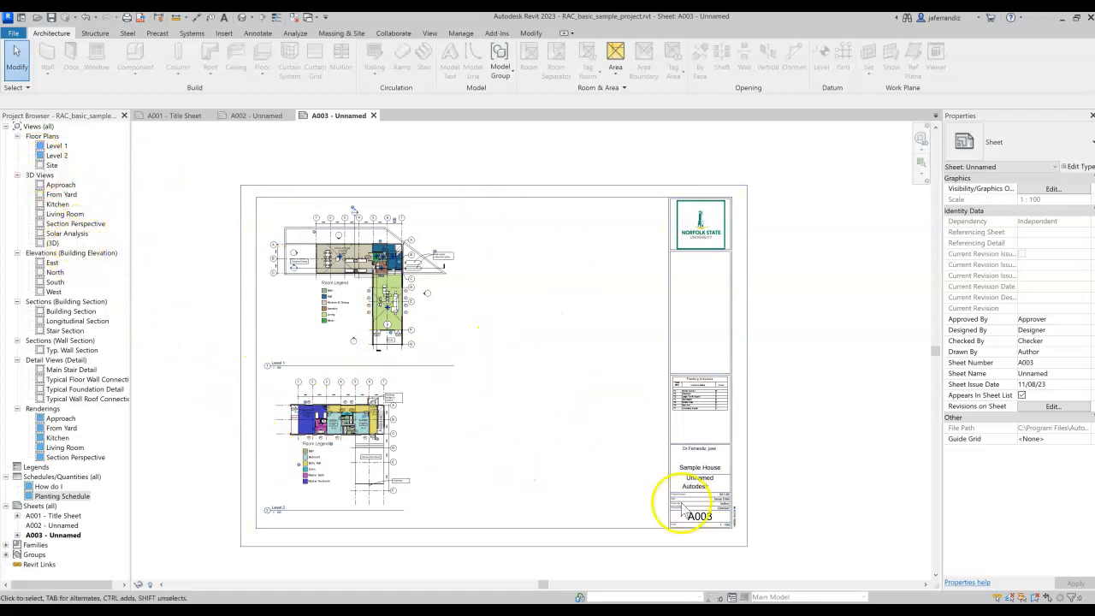
Step: Renumber sheet A003 as A101 and name it Retail Plans
left_click(53, 535)
right_click(60, 535)
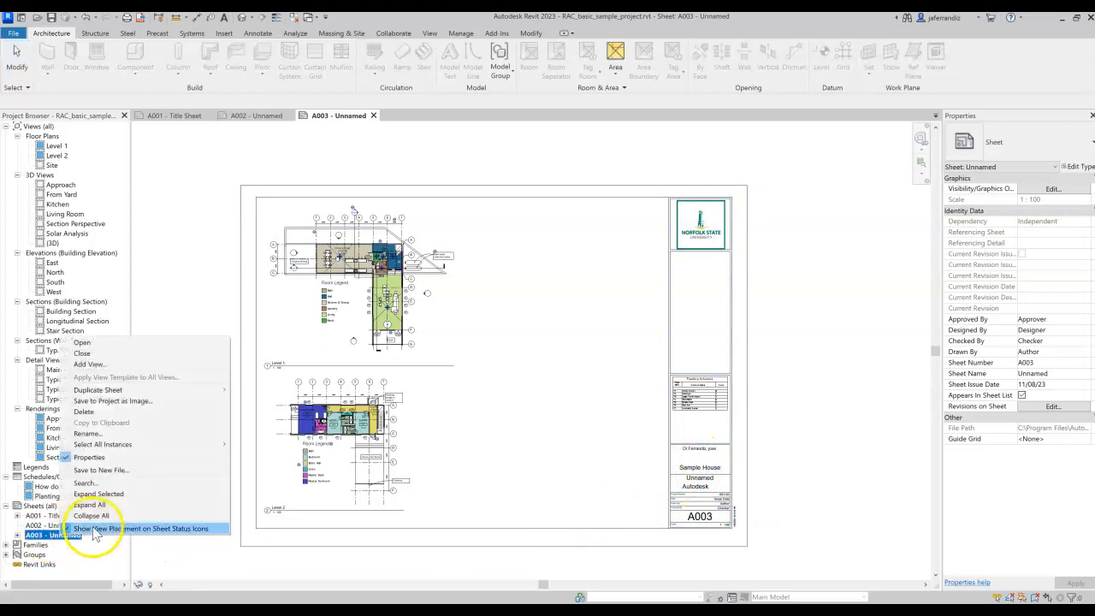
left_click(104, 432)
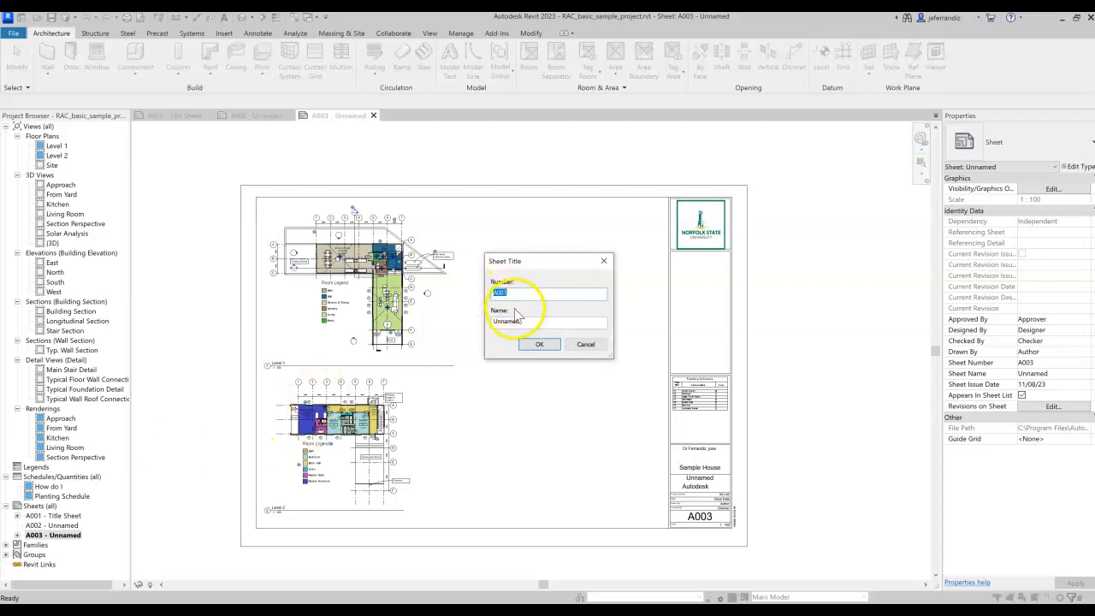
left_click(504, 293)
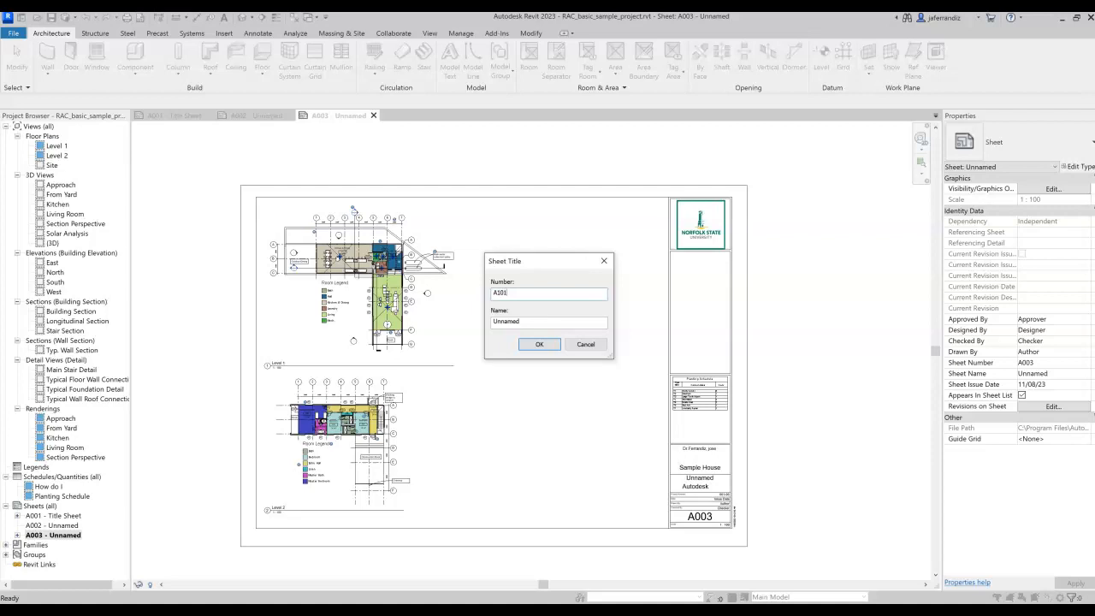
left_click(537, 322)
left_click(539, 344)
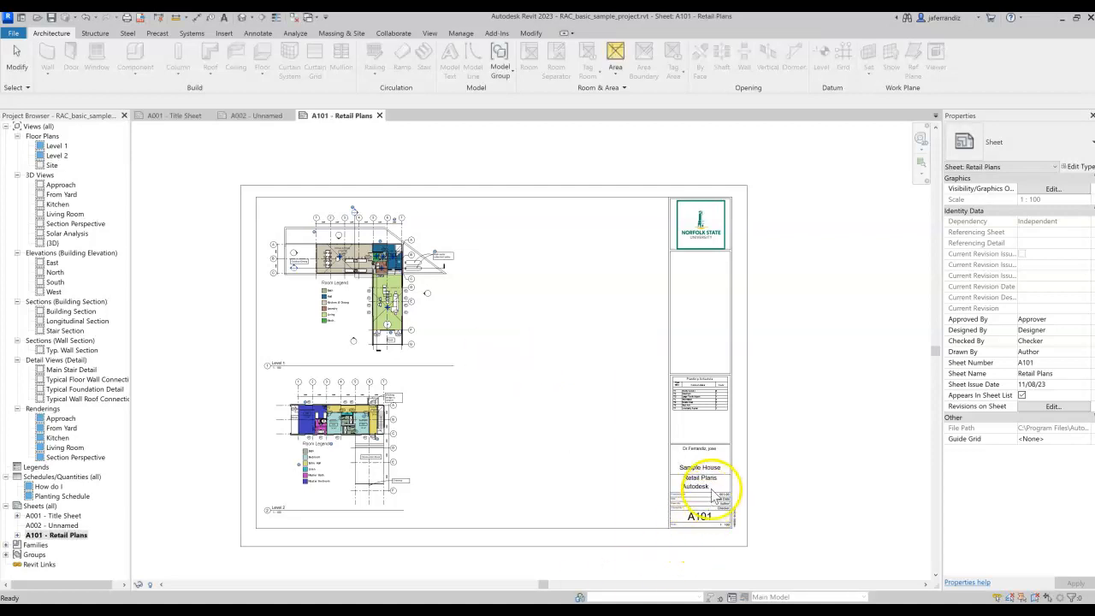
left_click(499, 435)
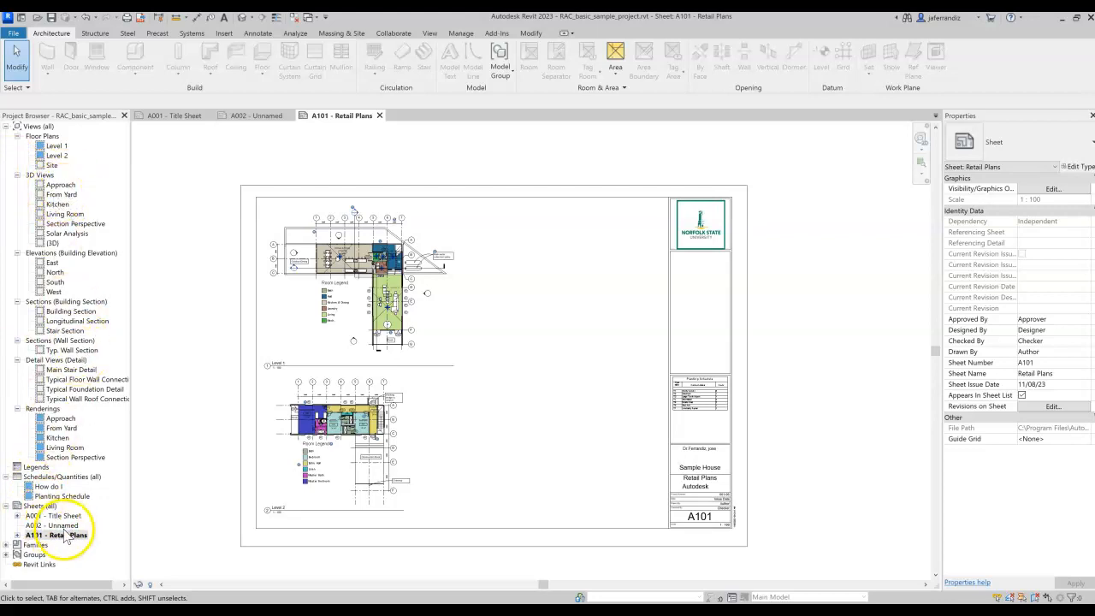
Step: Create a new sheet using the customised E1 30 x 42 title block
left_click(43, 505)
right_click(52, 505)
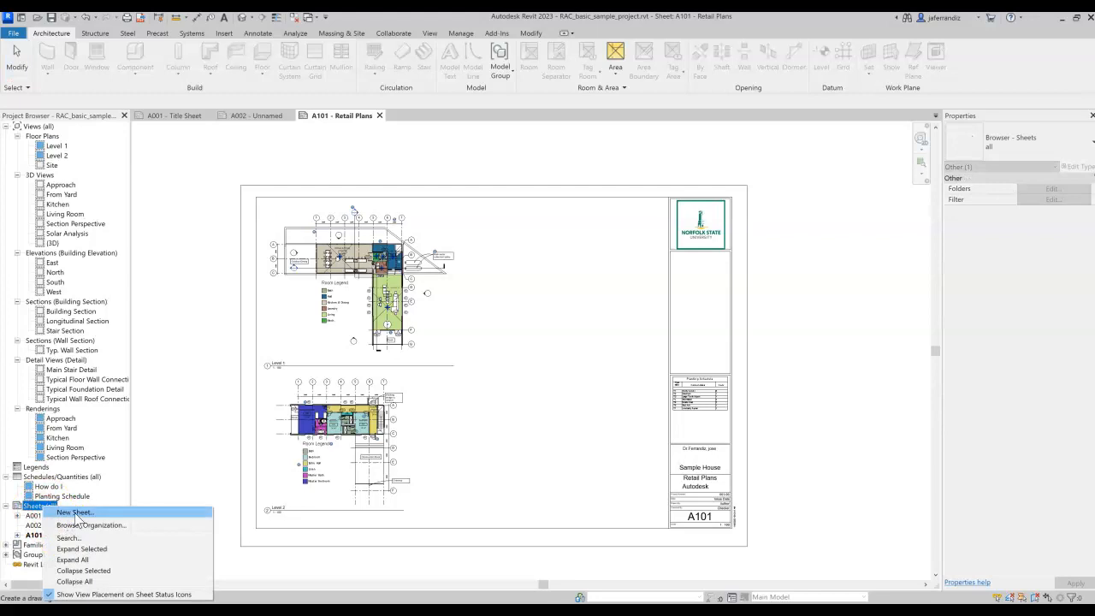
left_click(75, 512)
left_click(578, 436)
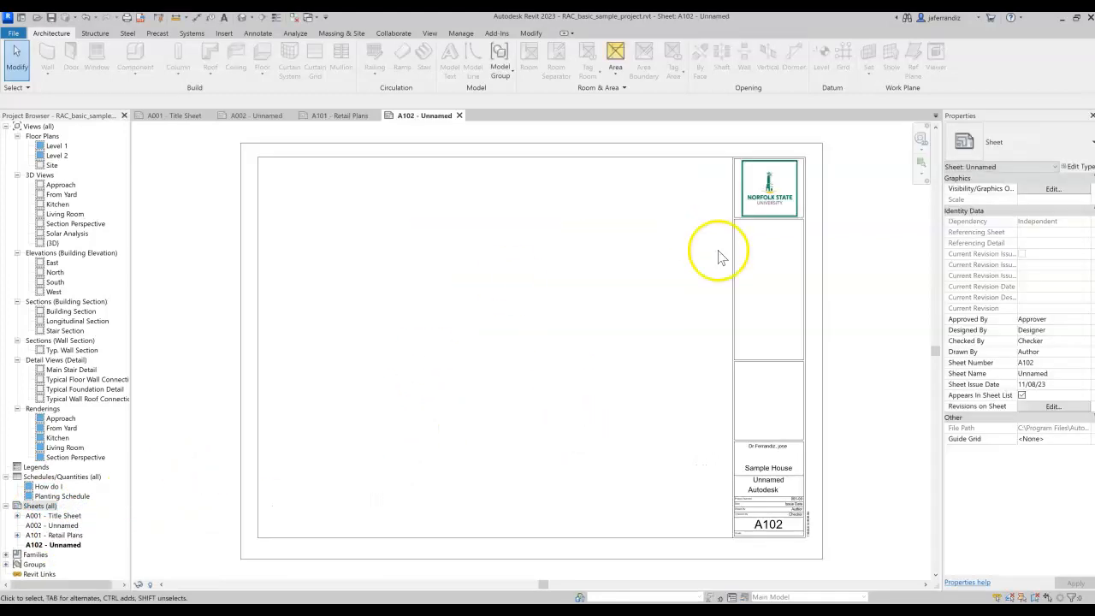
Step: Renumber the new sheet as A100 and name it 3d views
right_click(74, 545)
left_click(95, 454)
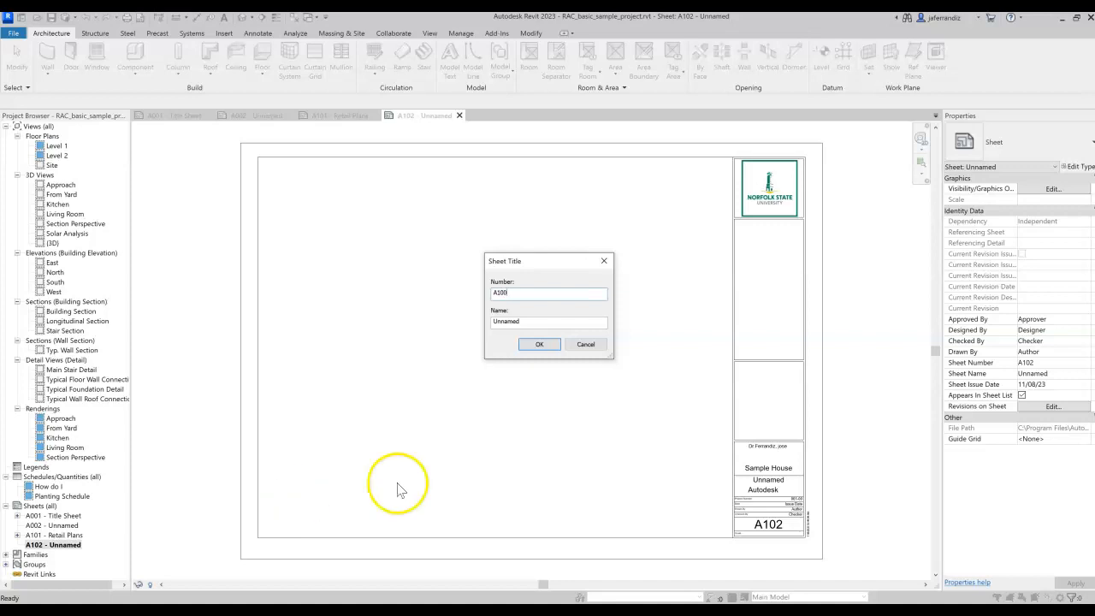
key("Tab")
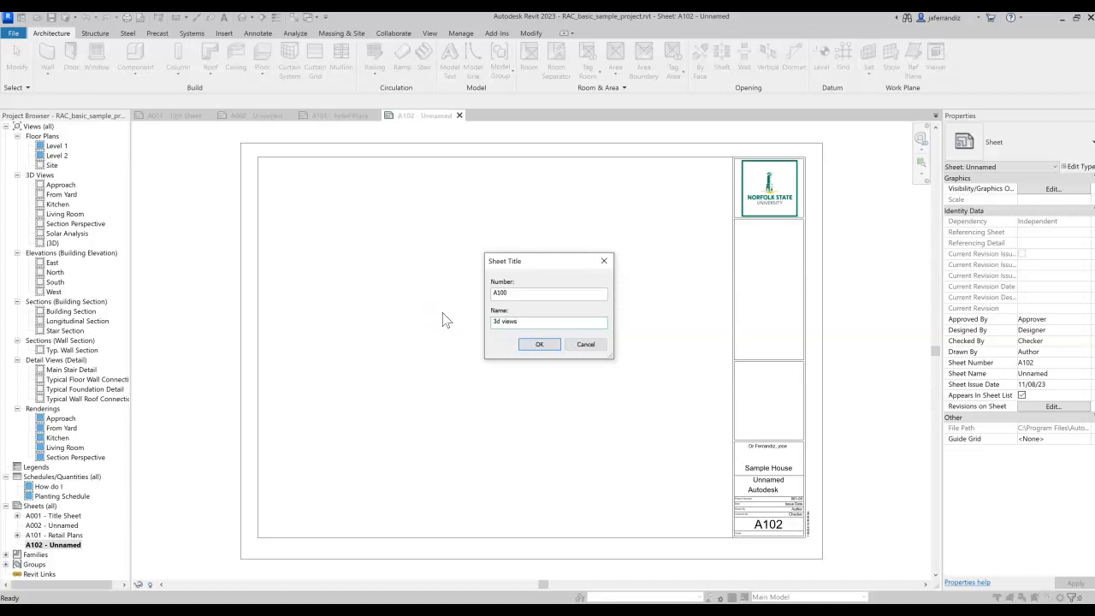
left_click(538, 344)
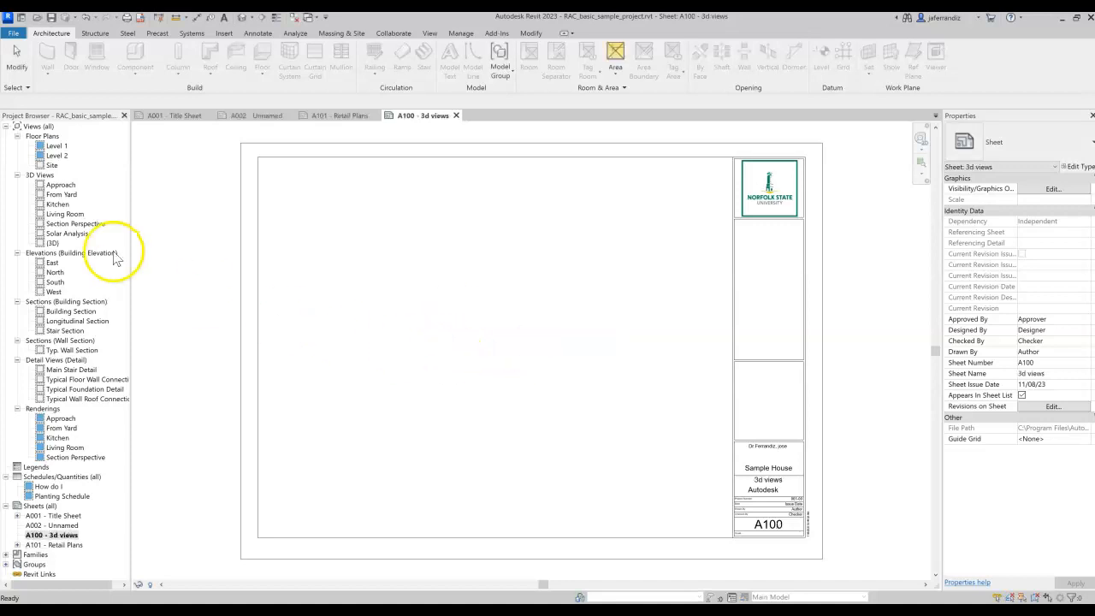
Step: Place the Approach 3D view in the upper-left corner of sheet A100
left_click(61, 185)
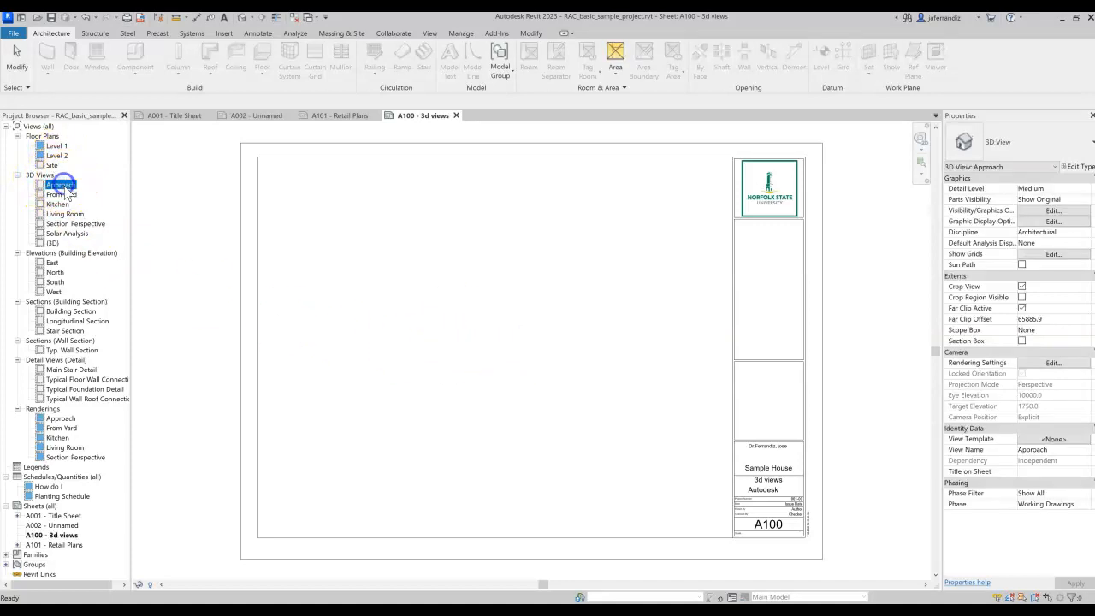
left_click(391, 257)
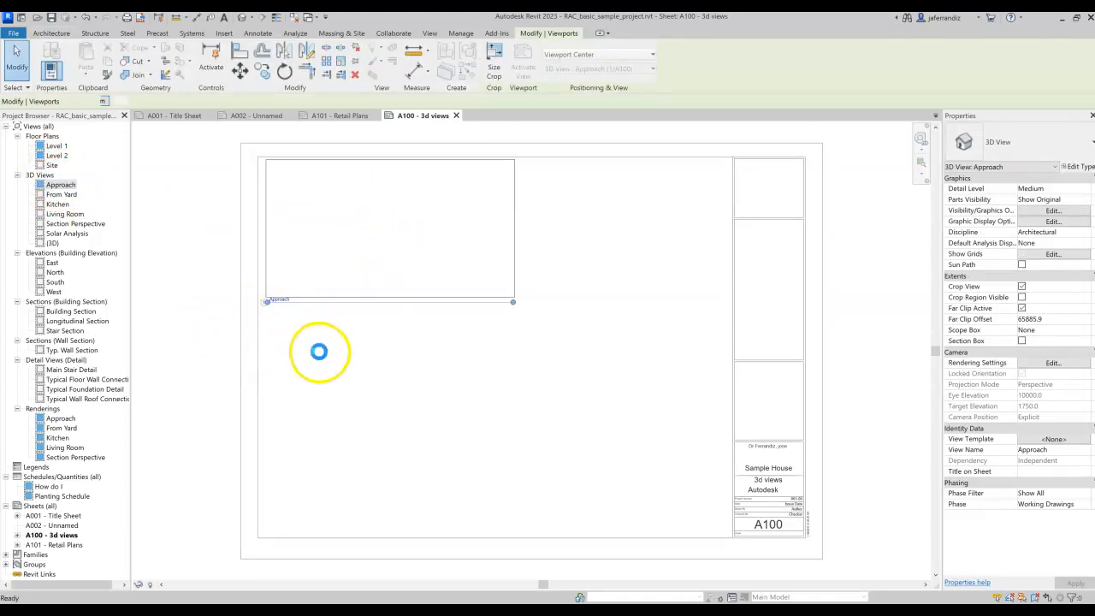
left_click(59, 184)
Step: Place the From Yard 3D view to the right of the Approach view and the Kitchen 3D view directly below From Yard
left_click(61, 195)
left_click_drag(66, 202, 266, 317)
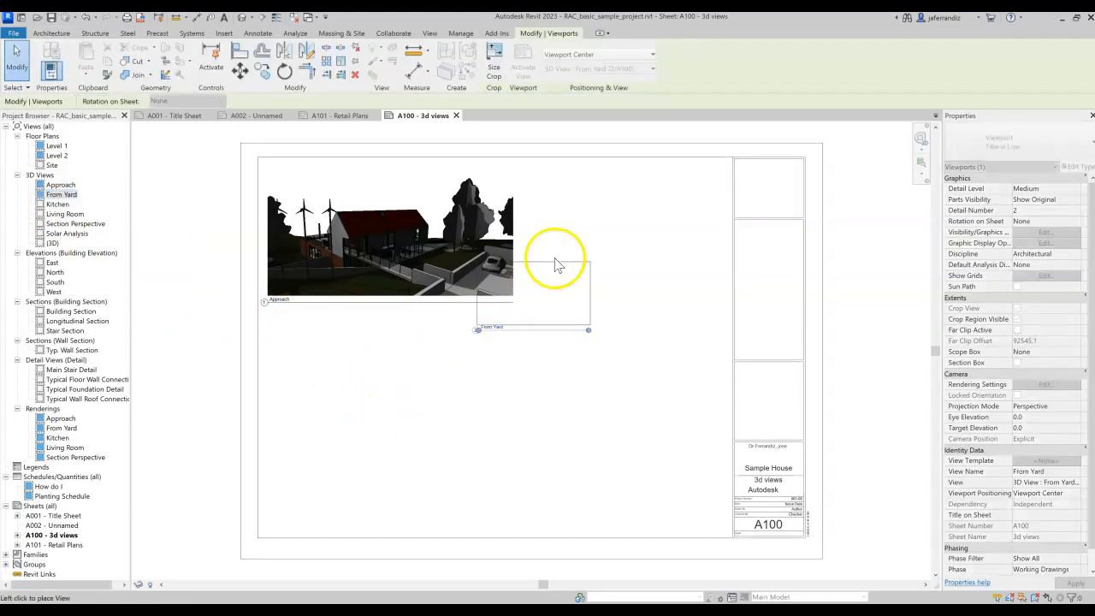
left_click(585, 198)
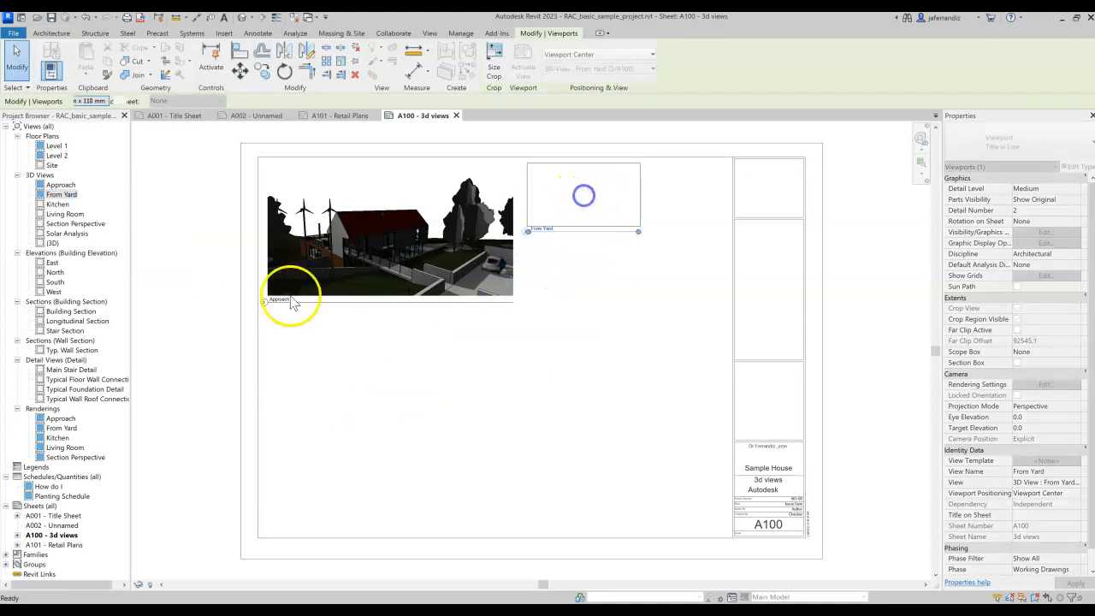
left_click(58, 203)
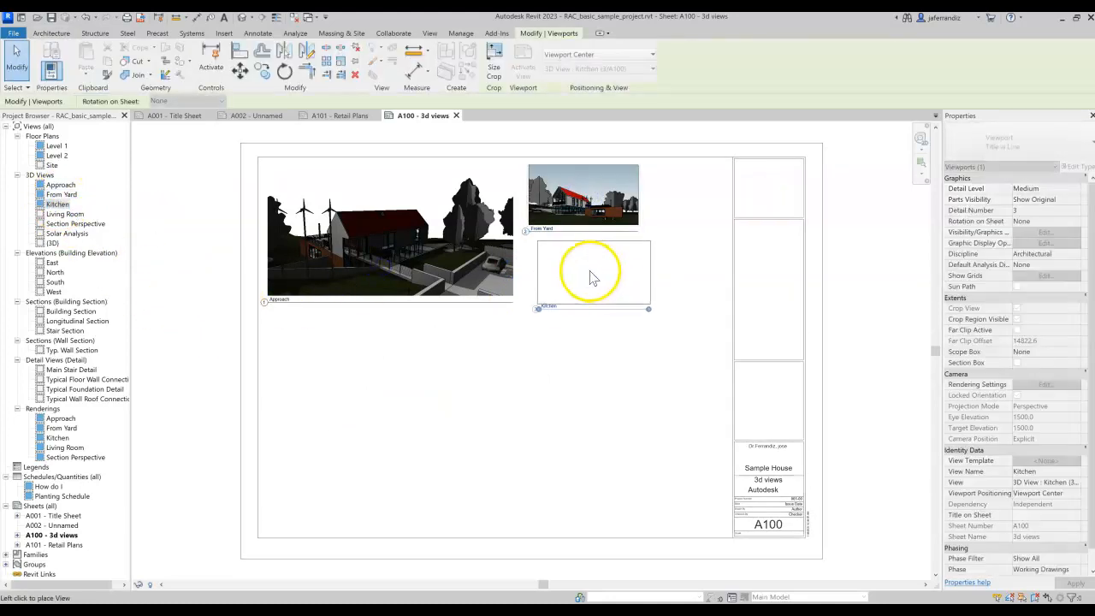
left_click(581, 276)
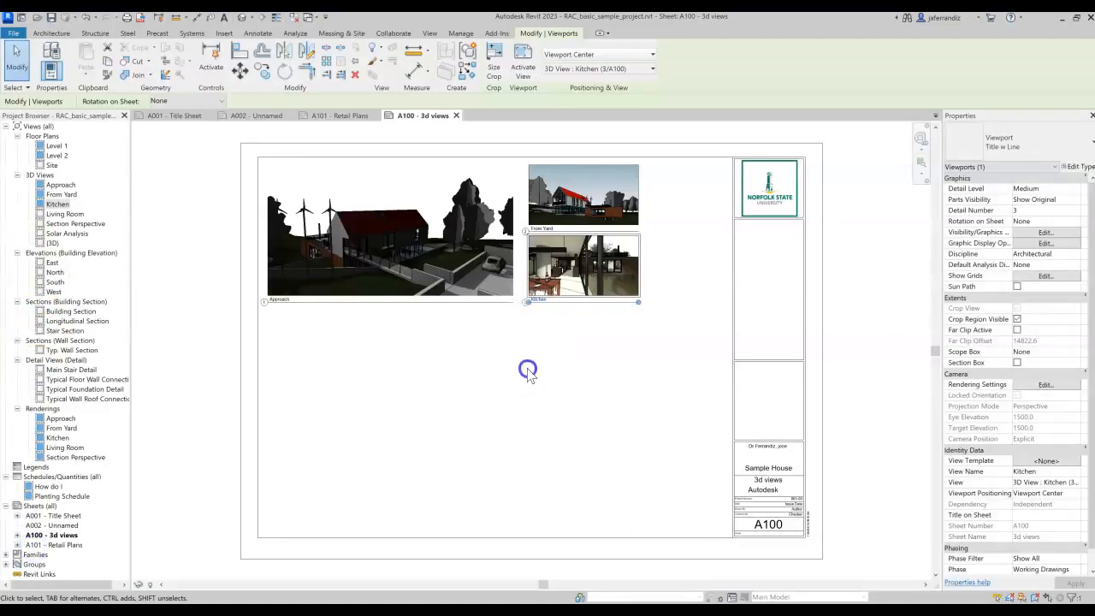
Step: Examine the crop region size and its field of view and scale options for the Approach viewport, then close them without changes
left_click(490, 275)
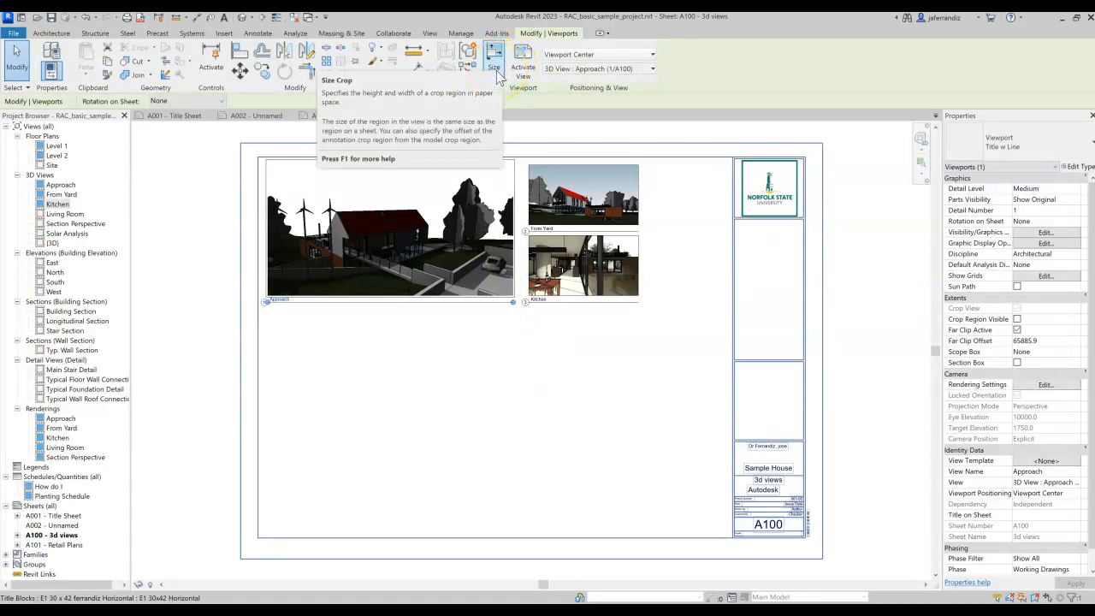
left_click(497, 73)
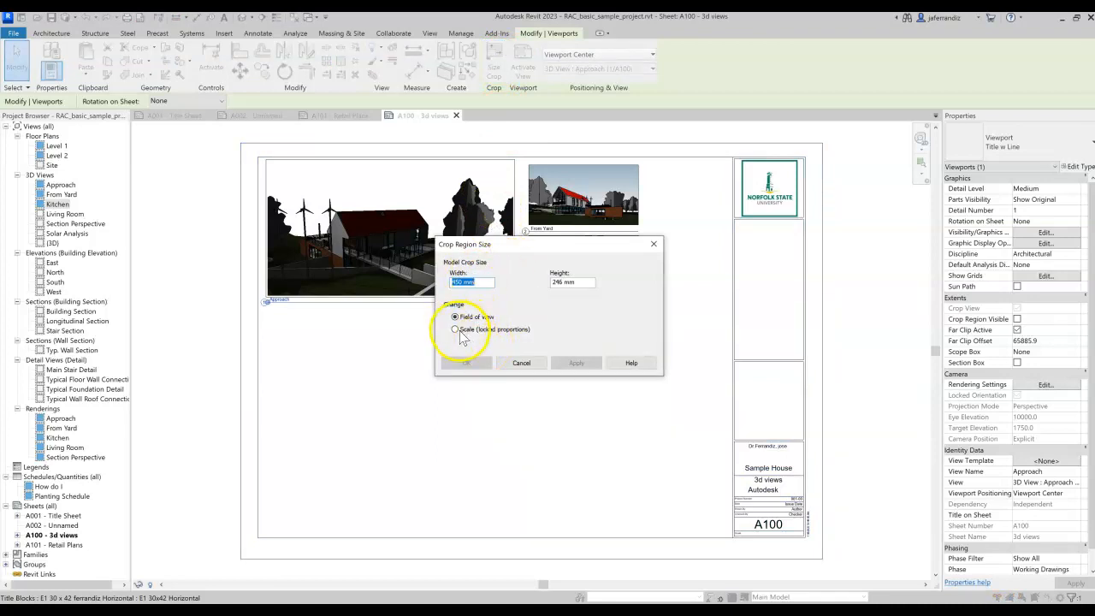
left_click(467, 316)
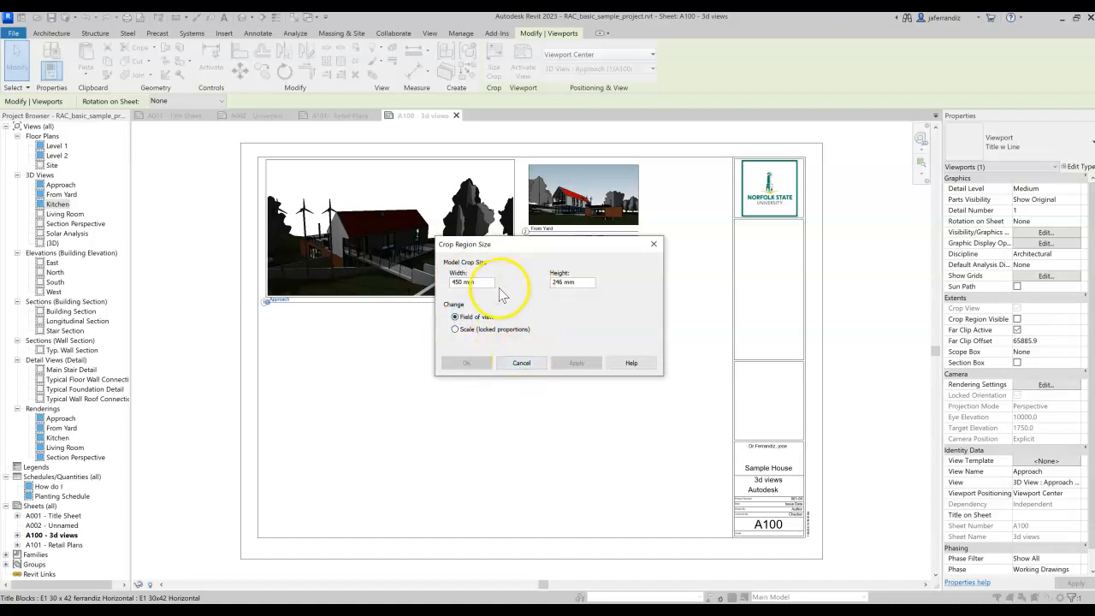
left_click(554, 283)
left_click(522, 366)
left_click(487, 380)
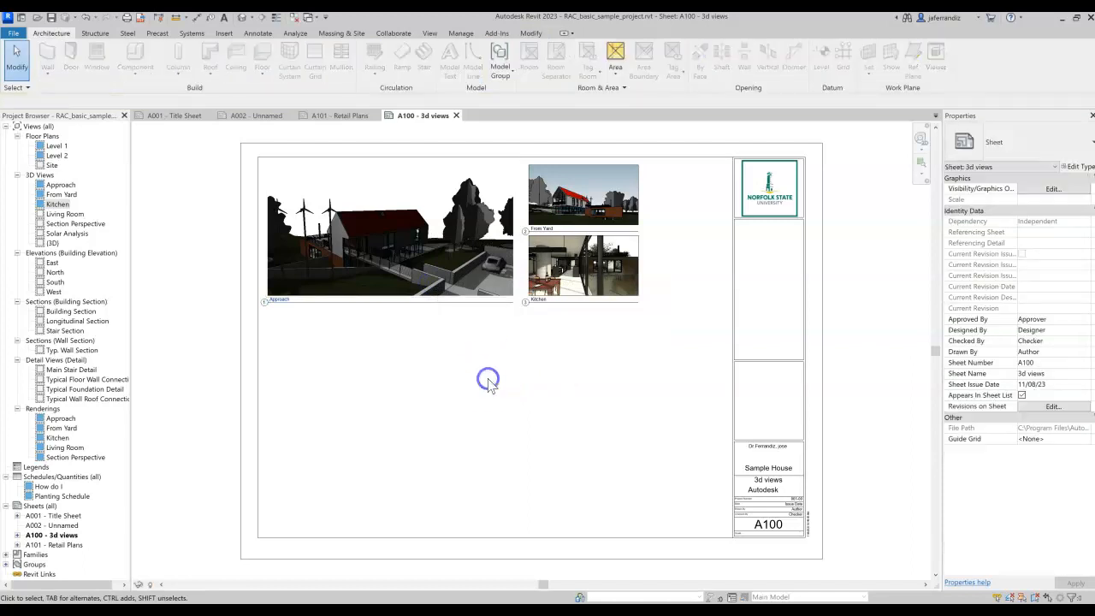
Step: Open the print settings for the project and choose PDF24 as the printer
left_click(20, 33)
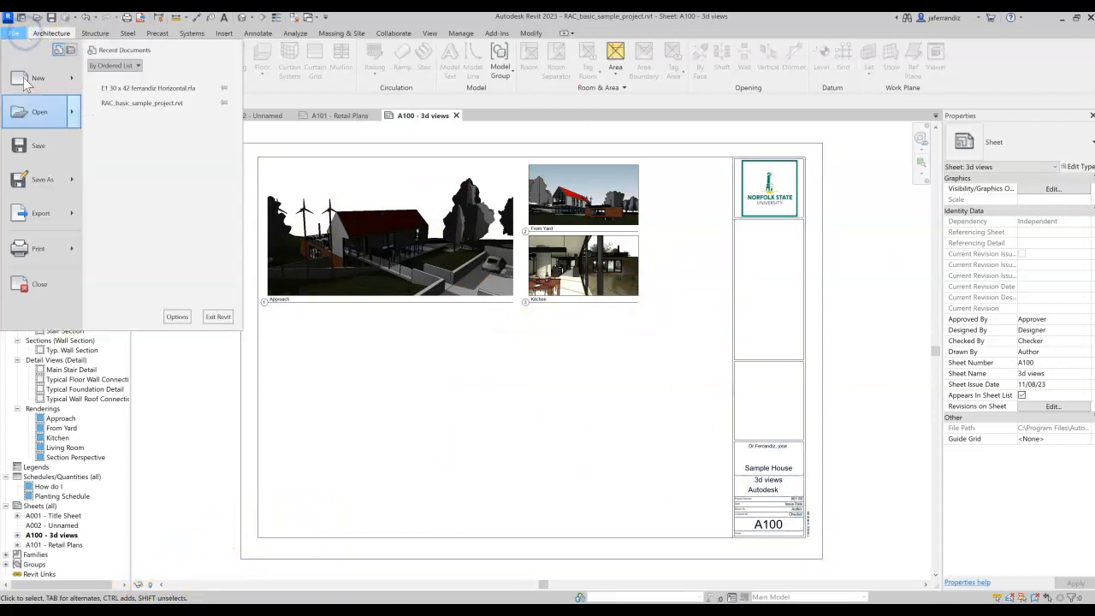
left_click(39, 249)
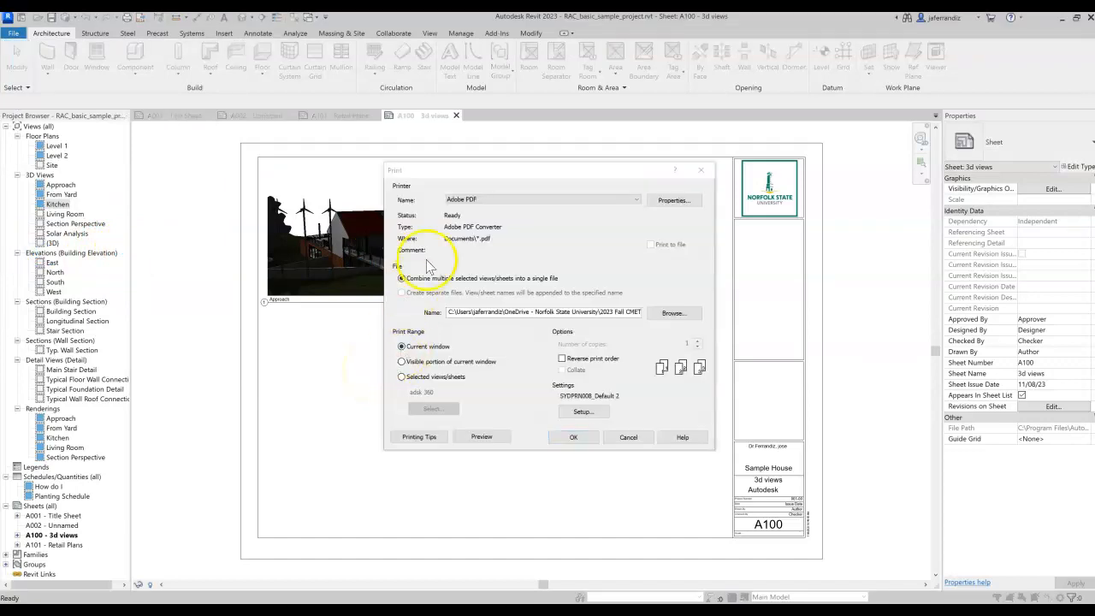
left_click(525, 200)
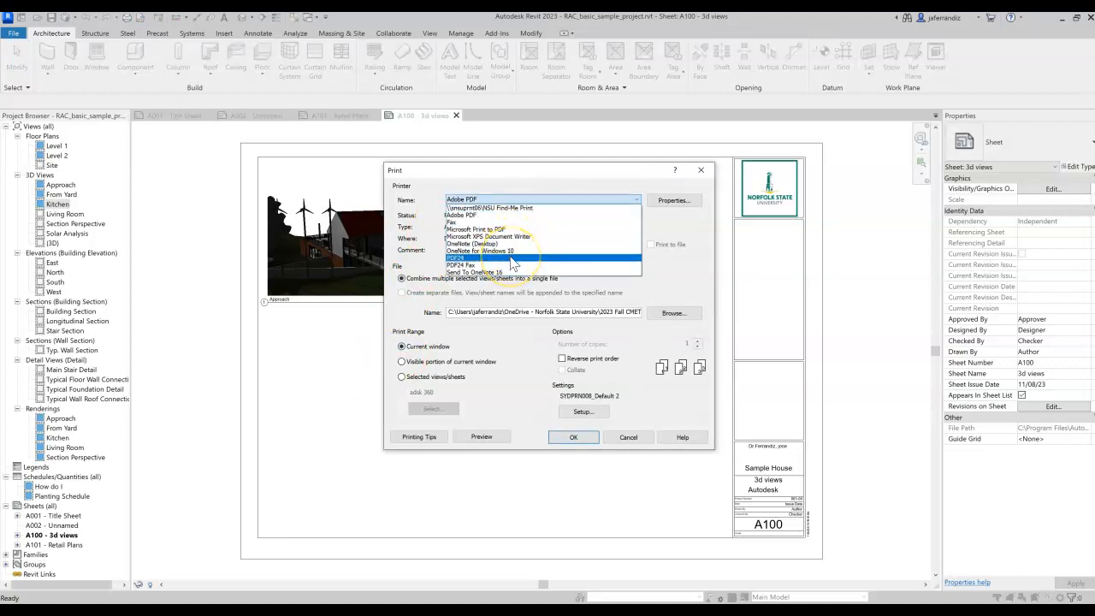
left_click(479, 258)
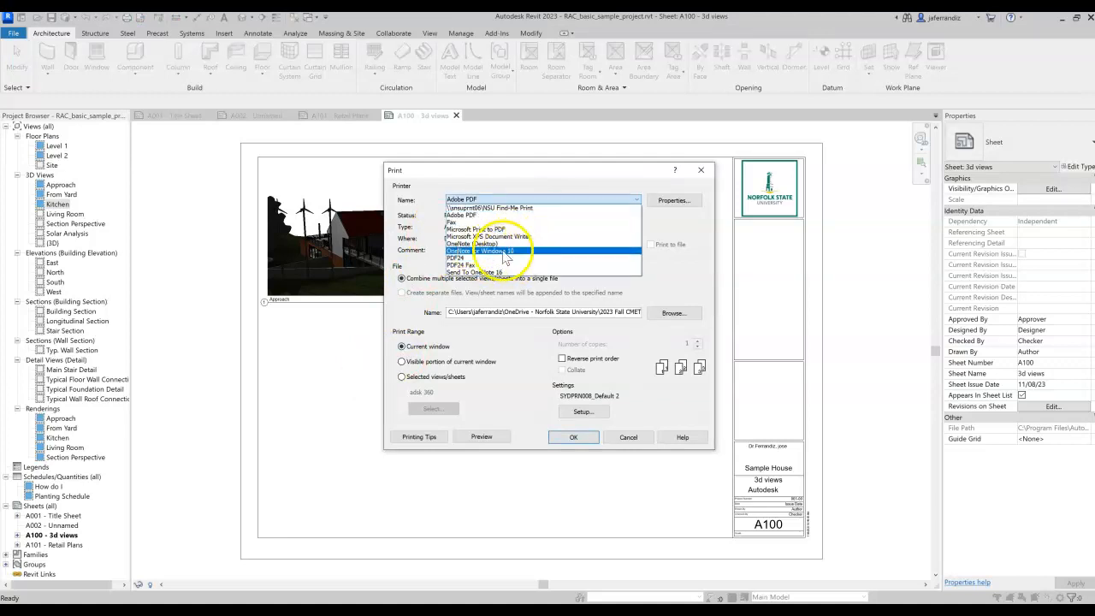
left_click(468, 259)
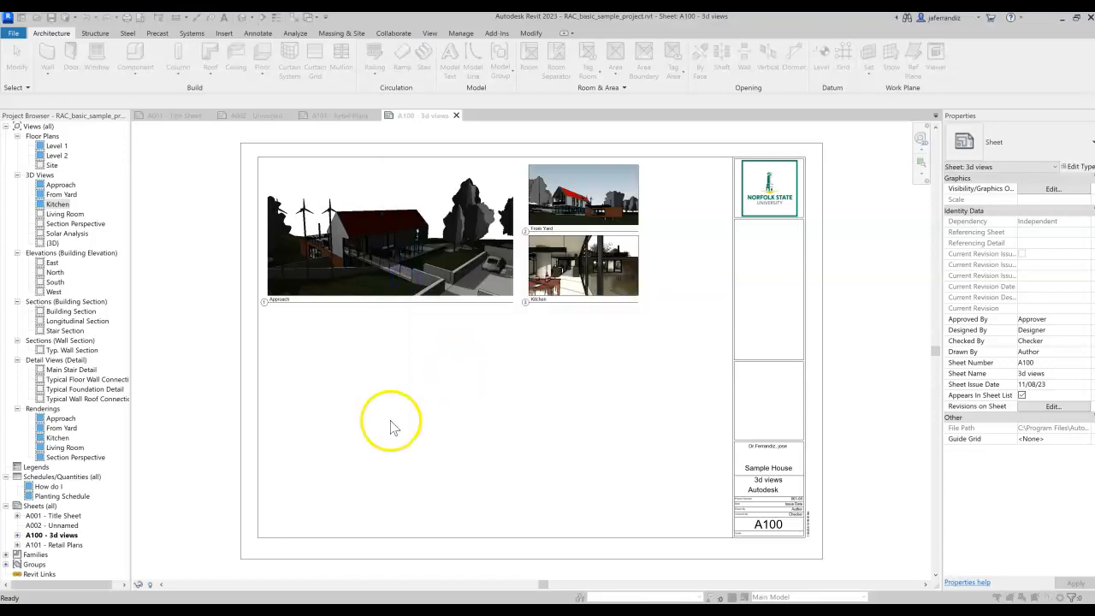
Step: Set the print range to selected views/sheets and filter the print set list to Sheets only, excluding 2D and 3D views
key("ctrl+p")
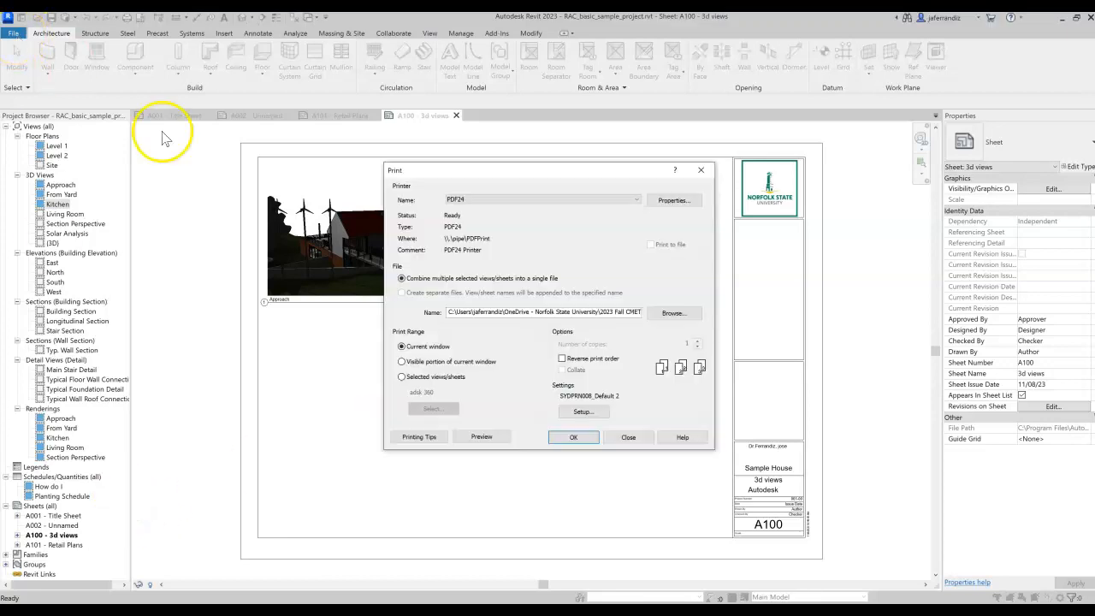
left_click(444, 377)
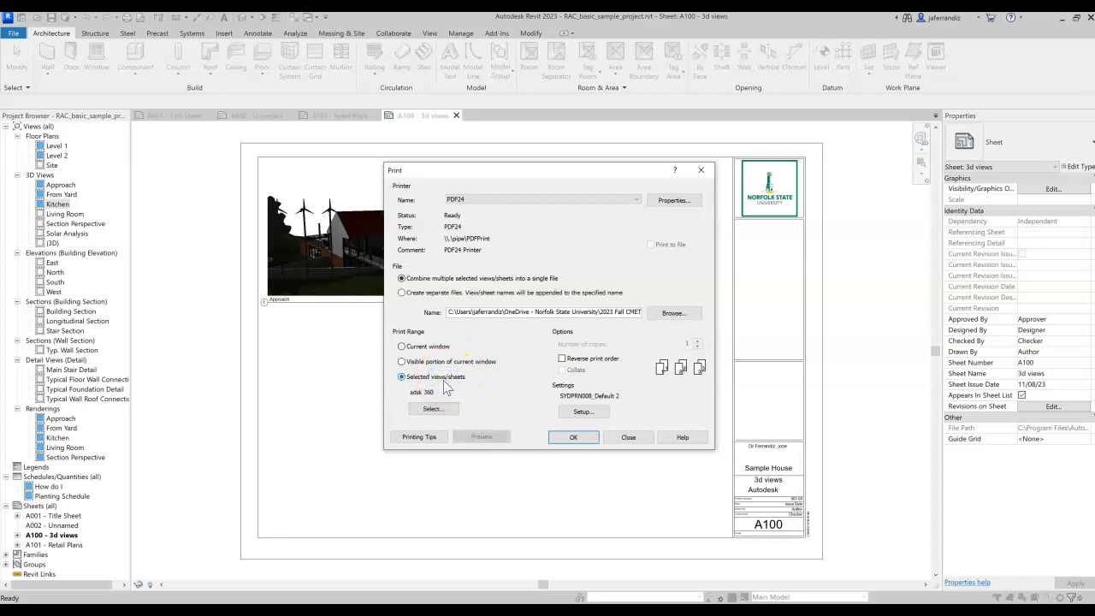
left_click(434, 410)
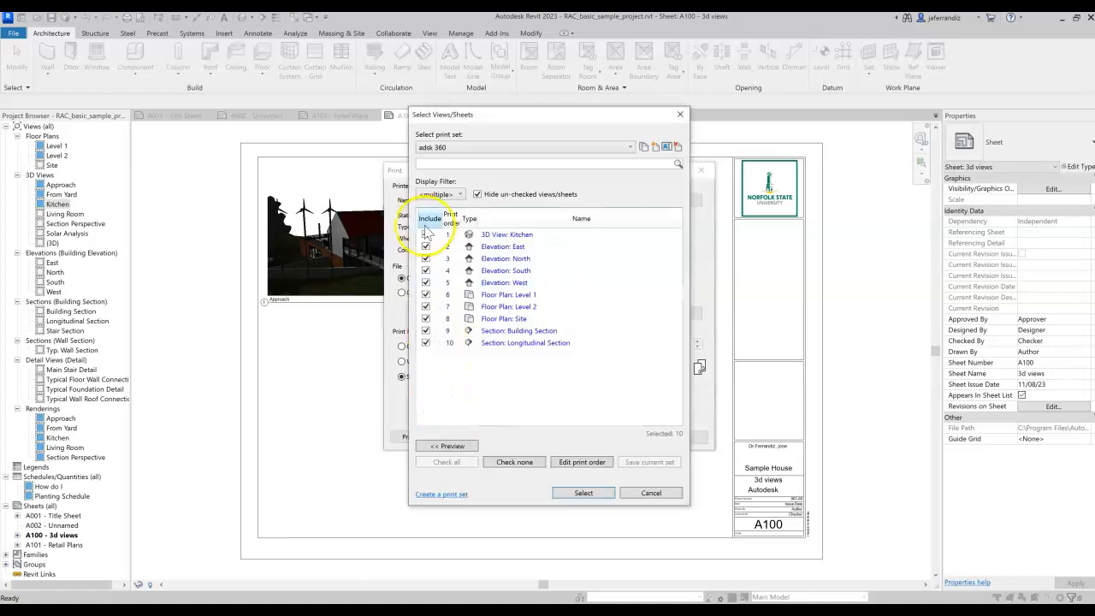
left_click(458, 195)
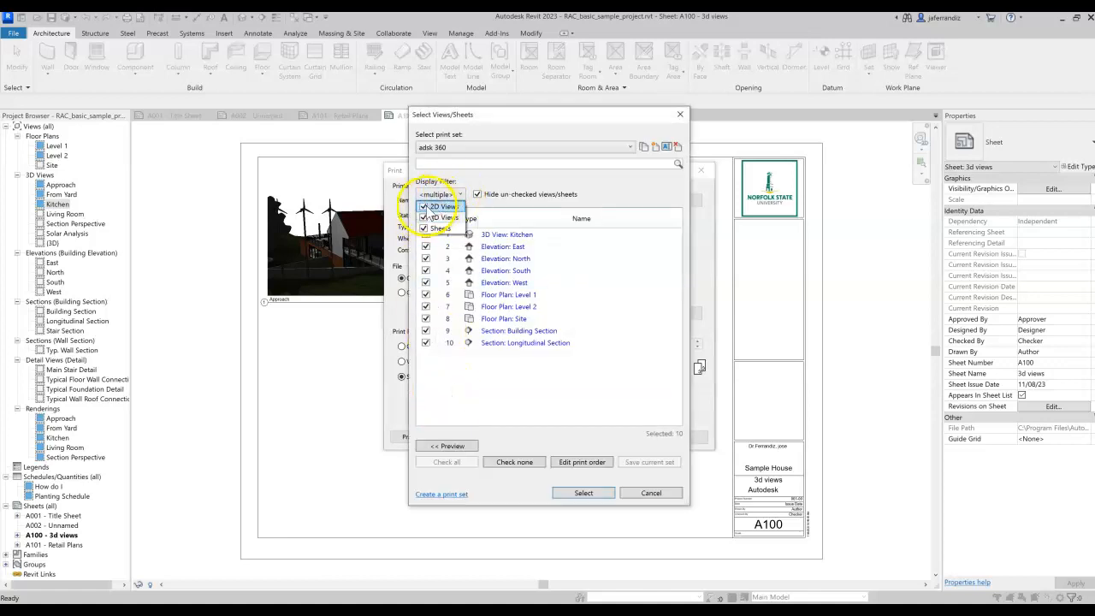
left_click(423, 217)
left_click(423, 207)
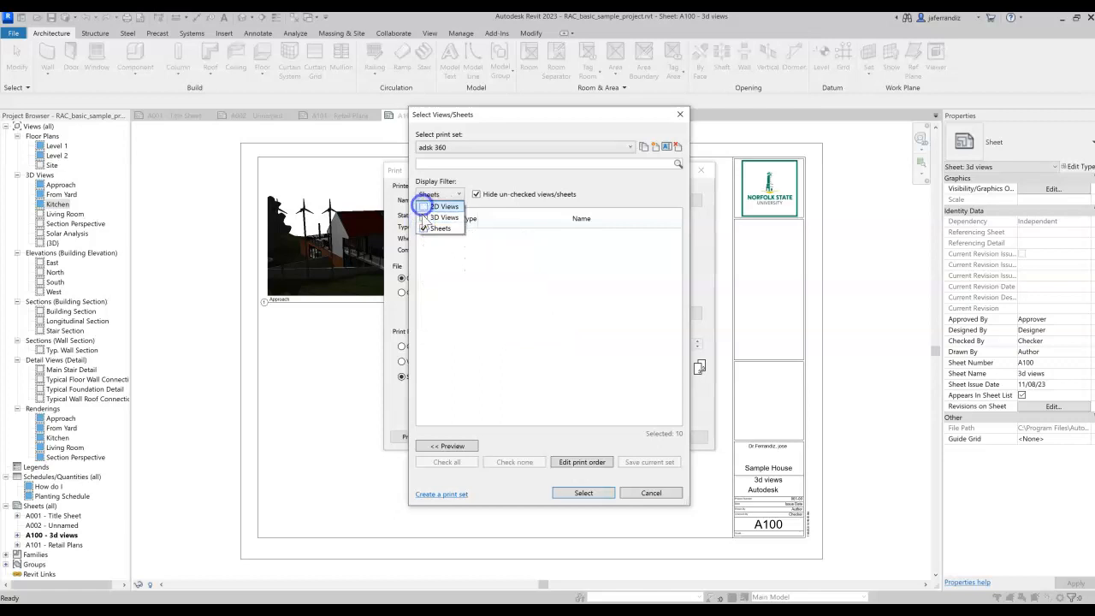
Step: Show the unchecked sheets, include A001, A002, A100 and A101 in the print set, and save the set for future sessions
left_click(466, 282)
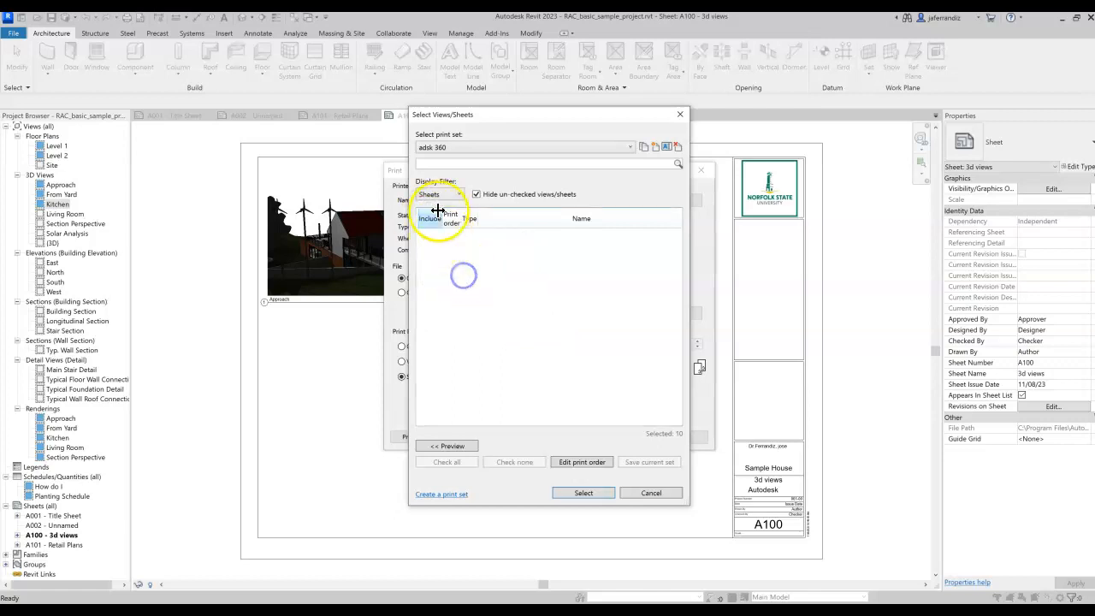
left_click(476, 194)
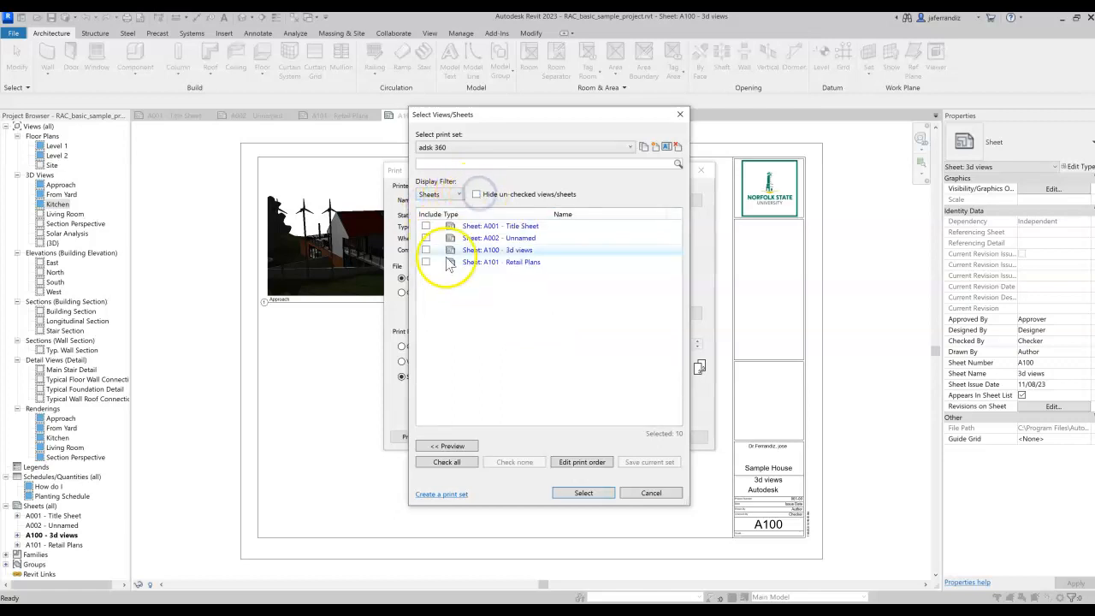
left_click(426, 225)
left_click(426, 237)
left_click(426, 250)
left_click(426, 262)
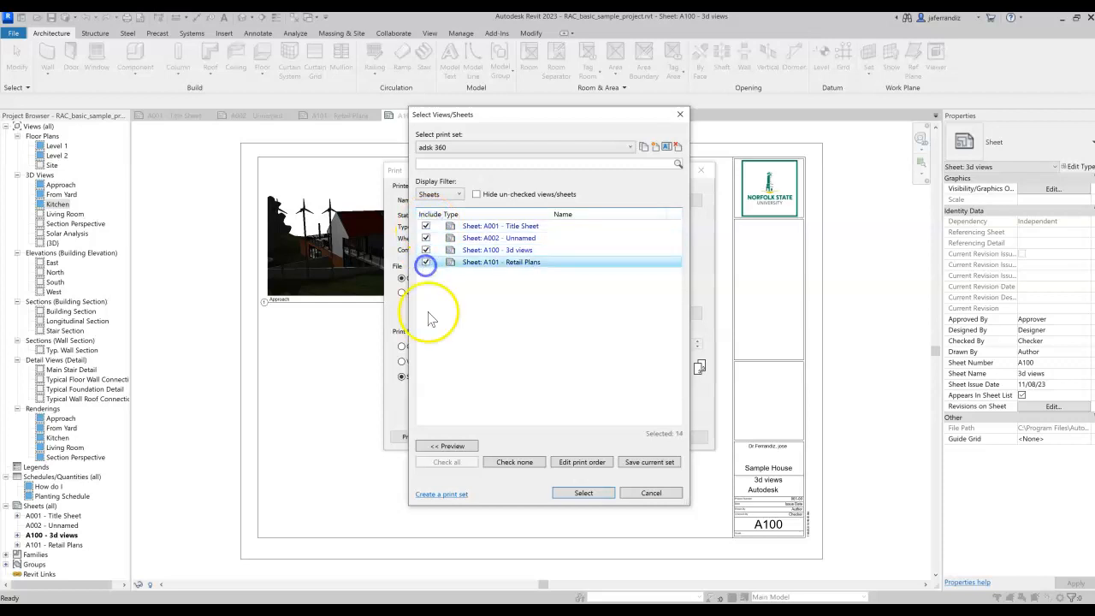
left_click(584, 493)
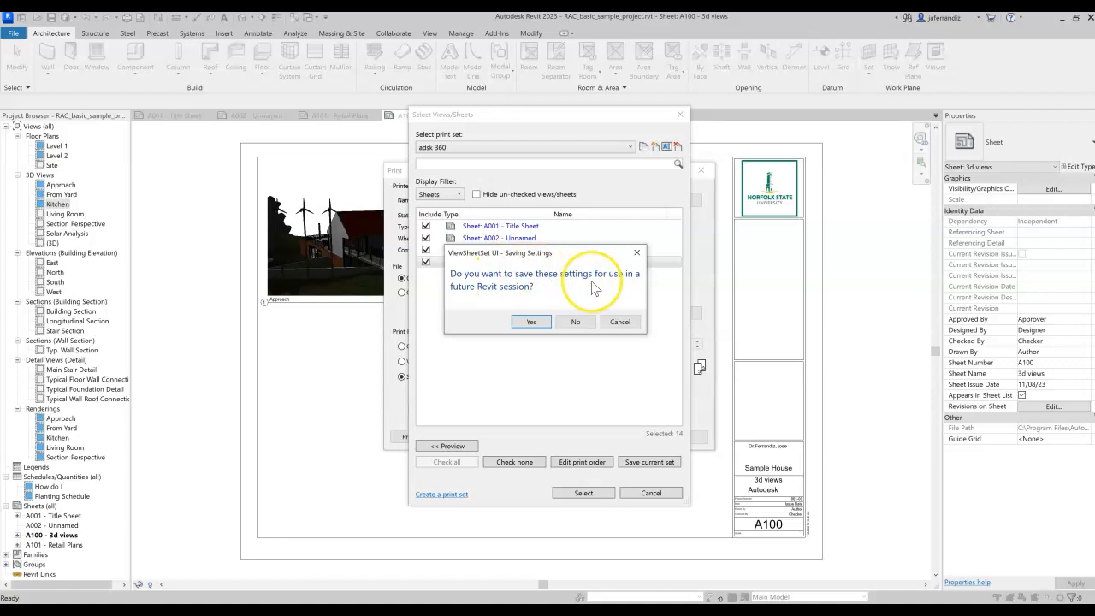
left_click(534, 323)
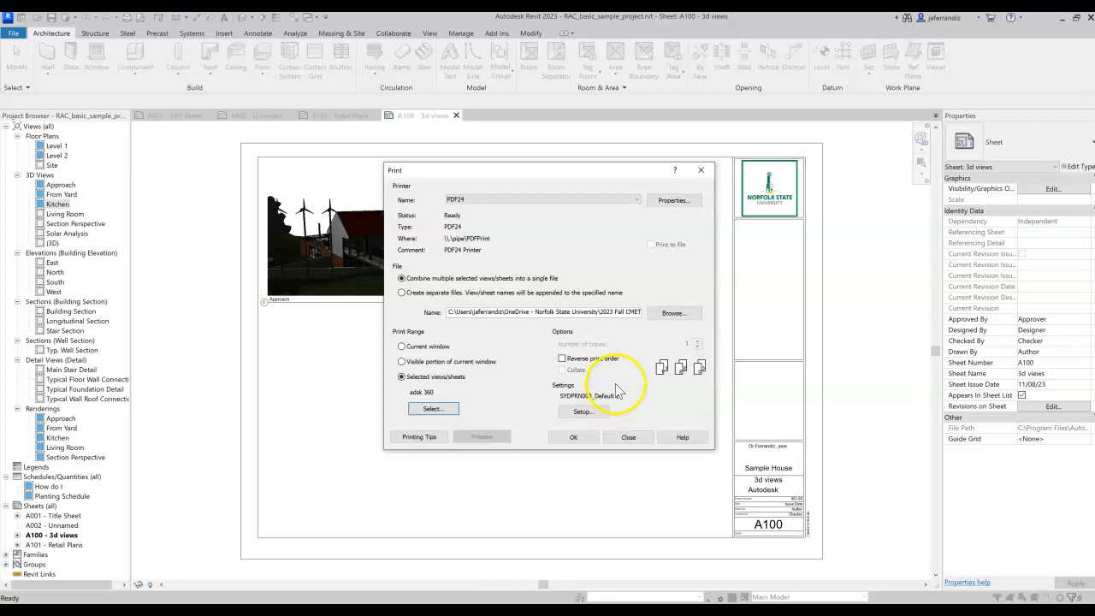
Step: Open the print setup and try PostScript Custom Page Size as the paper size
left_click(586, 412)
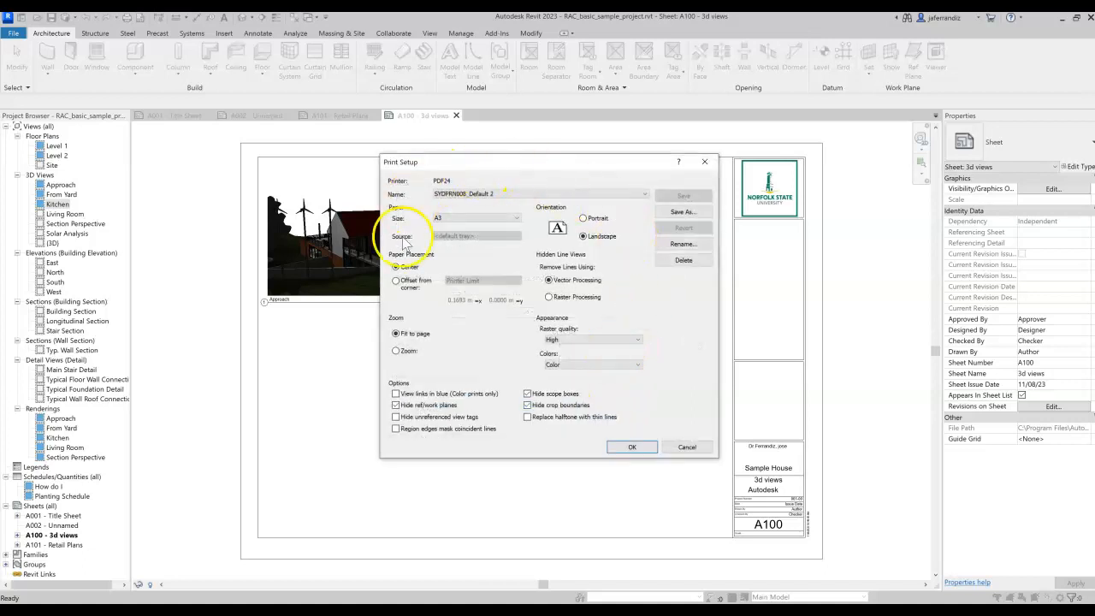
left_click(494, 219)
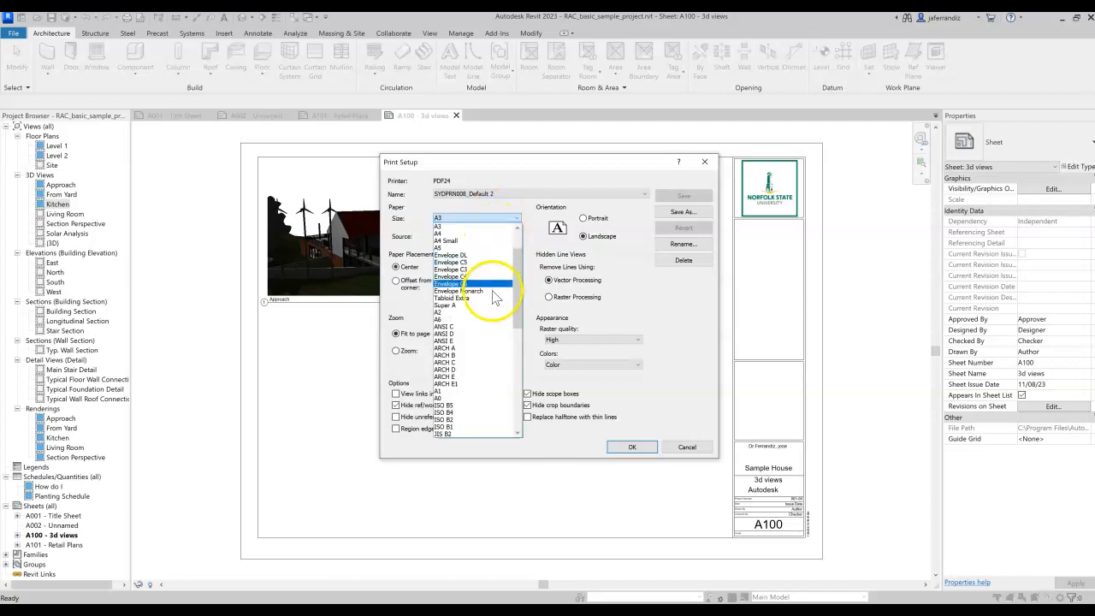
scroll(489, 325, "down", 6)
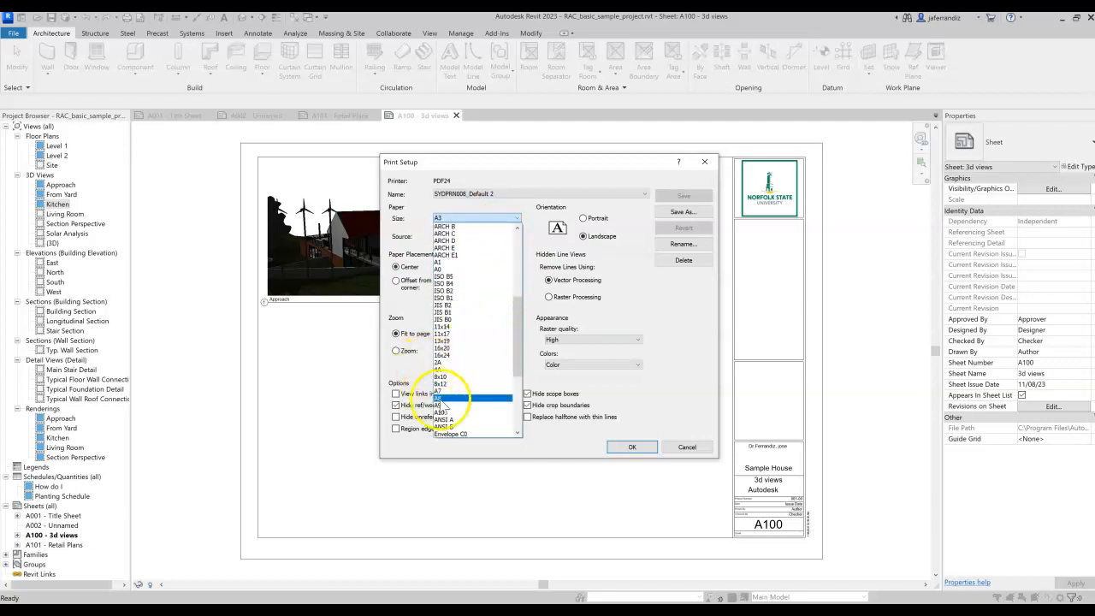
scroll(449, 402, "down", 6)
scroll(457, 393, "up", 5)
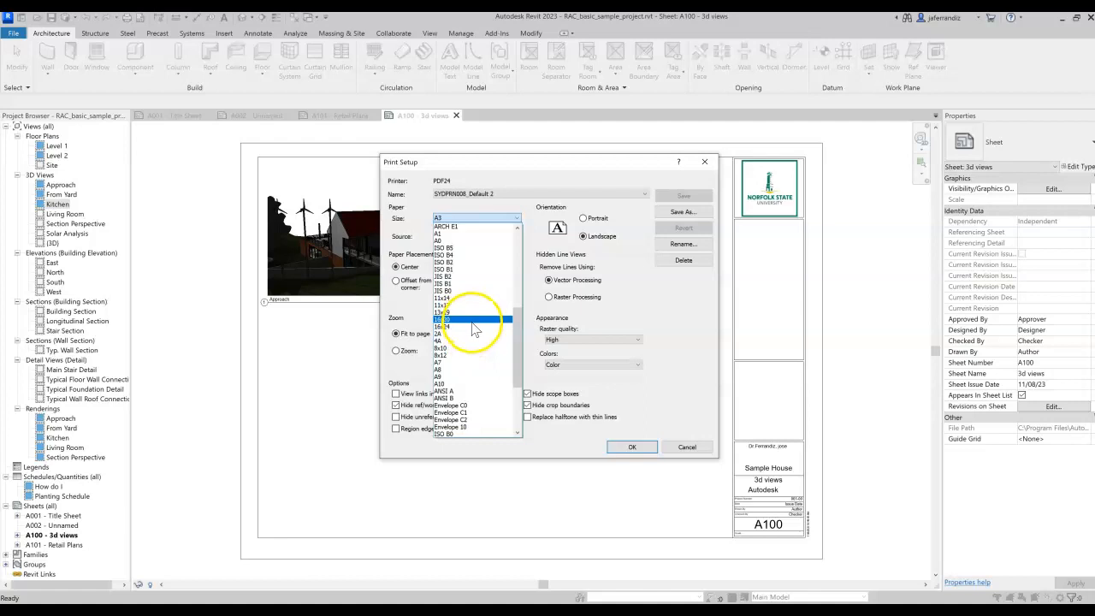
left_click_drag(526, 344, 520, 267)
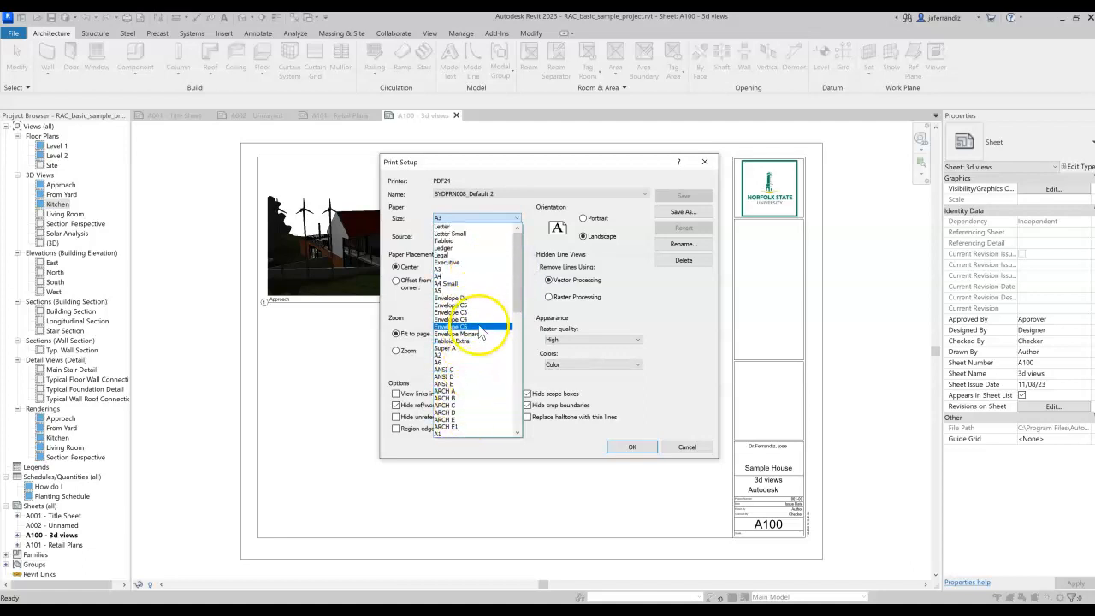
left_click_drag(519, 278, 515, 312)
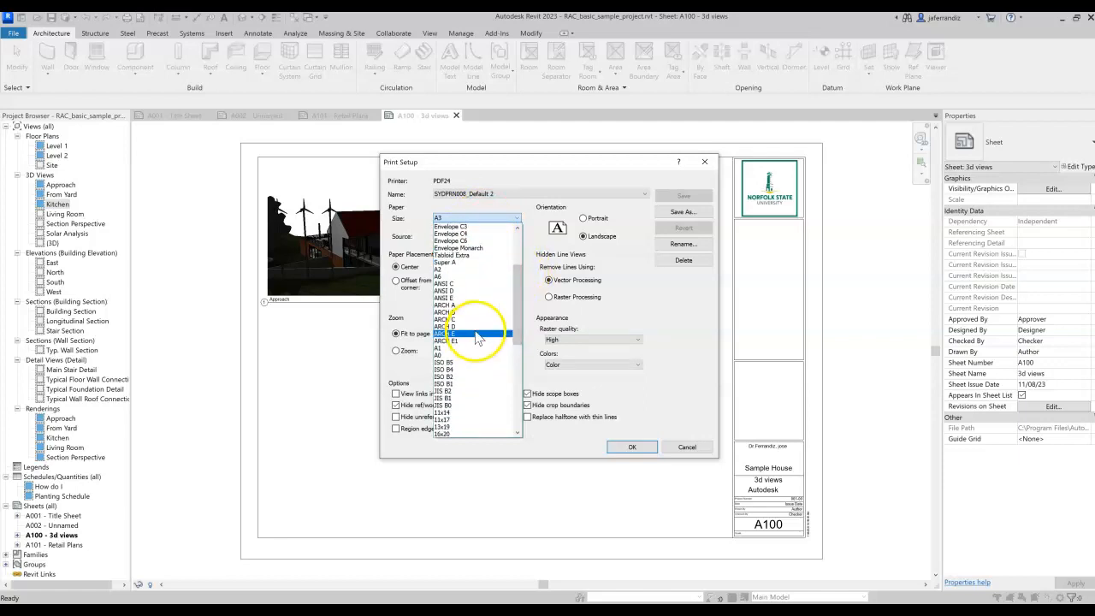
left_click_drag(519, 325, 518, 414)
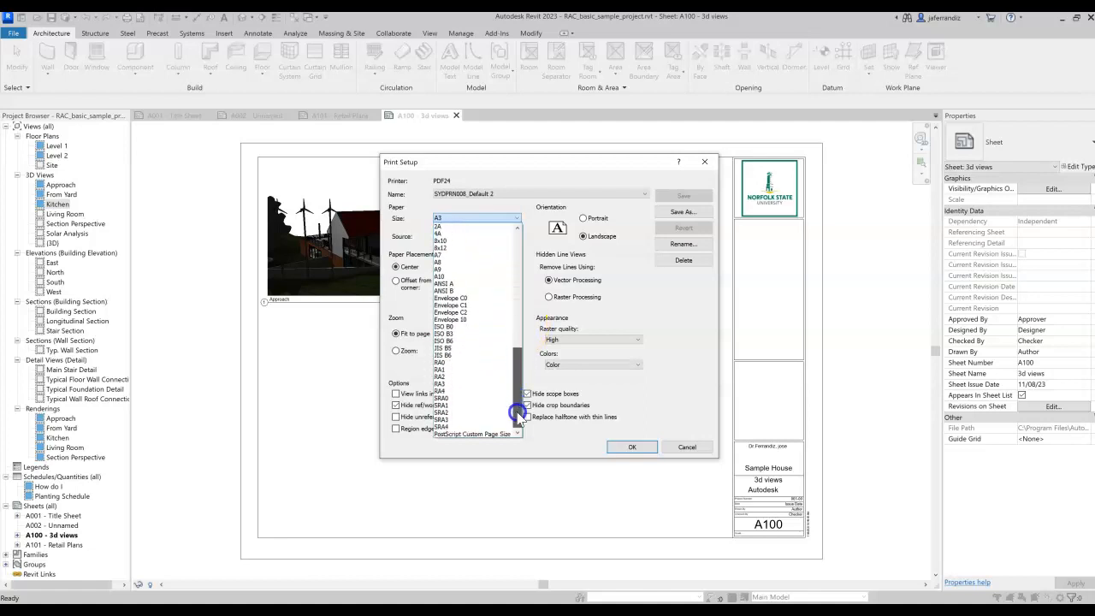
left_click(467, 435)
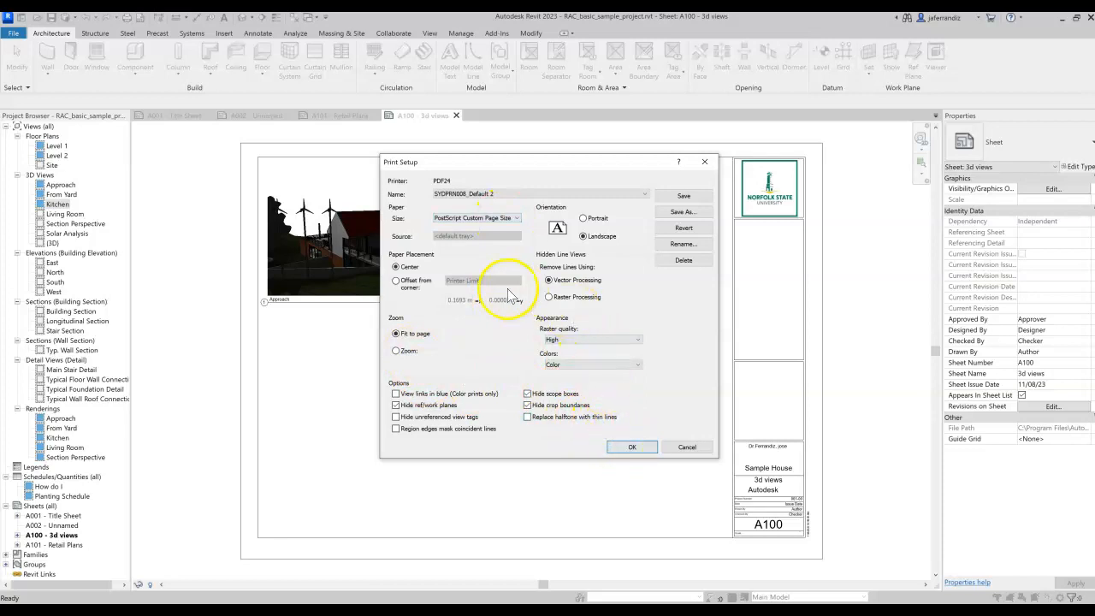
Step: Set the paper size to ARCH E, with the paper placement offset from corner and the zoom at 100% size
left_click(503, 220)
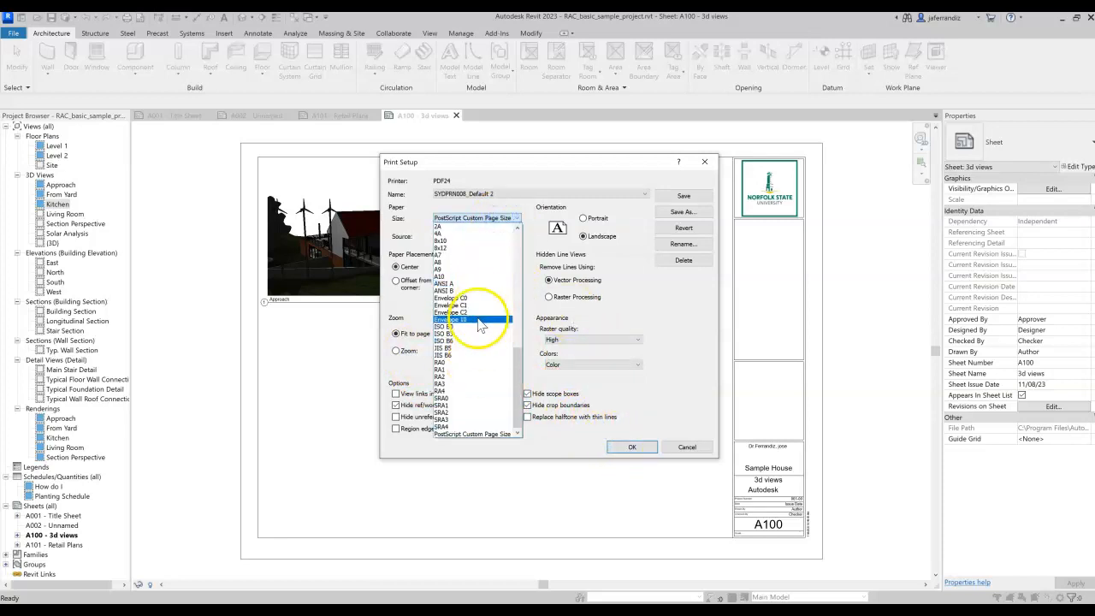
scroll(482, 308, "up", 1)
left_click_drag(517, 369, 505, 297)
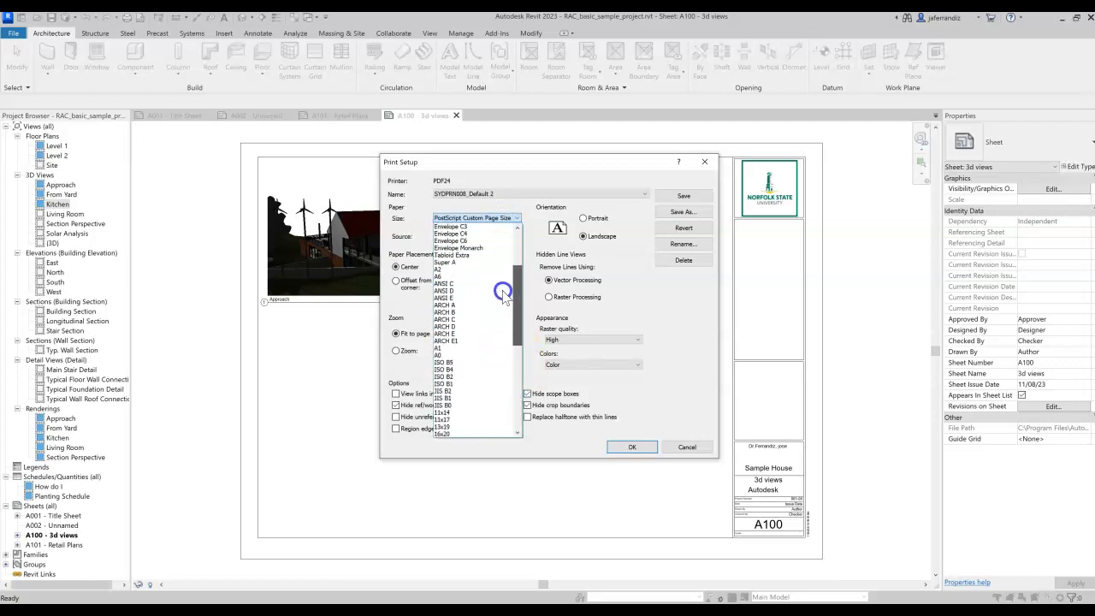
left_click(460, 336)
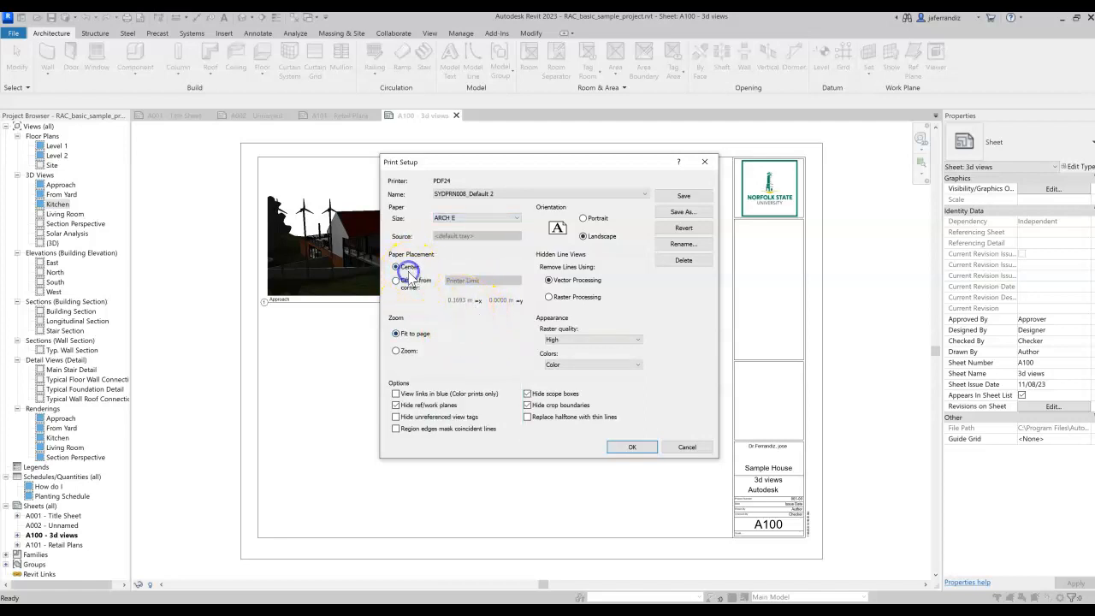
left_click(396, 350)
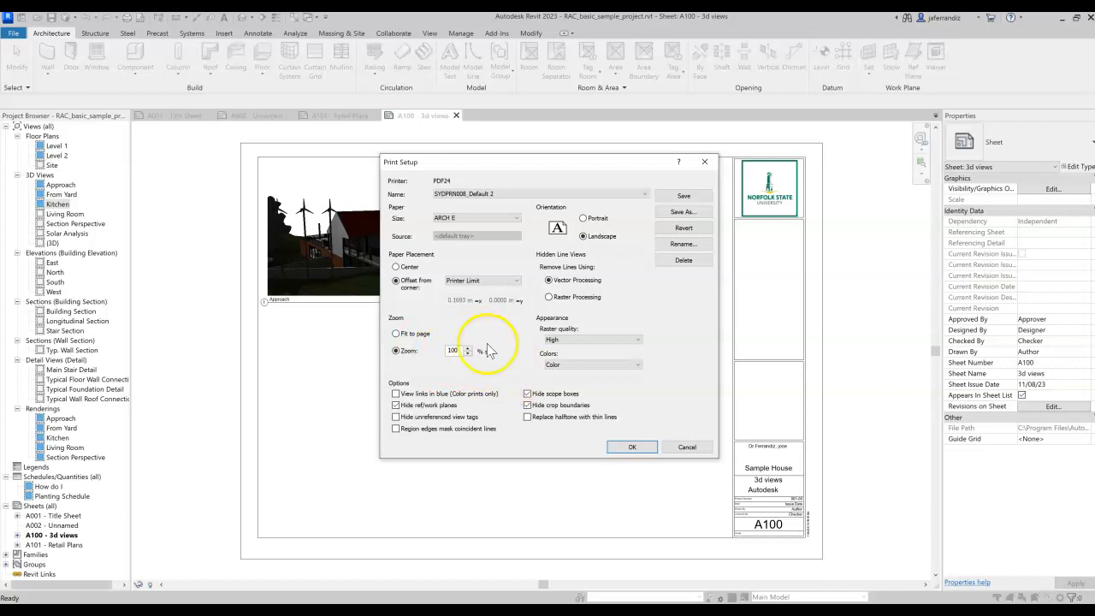
Step: Choose High raster quality and Color for the print appearance, and accept the print setup
left_click(572, 340)
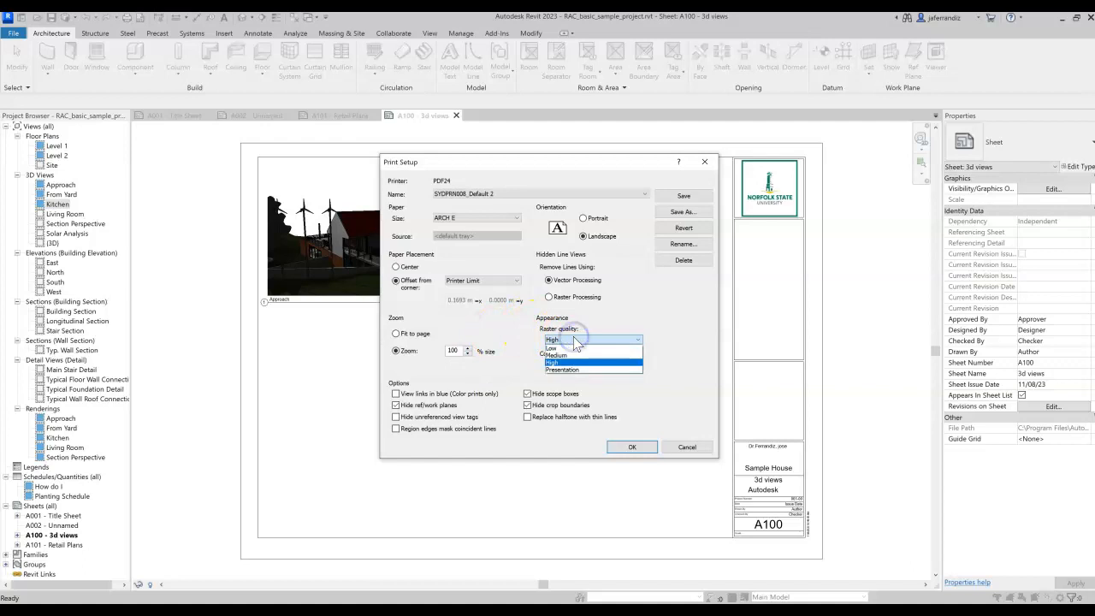
left_click(567, 362)
left_click(585, 365)
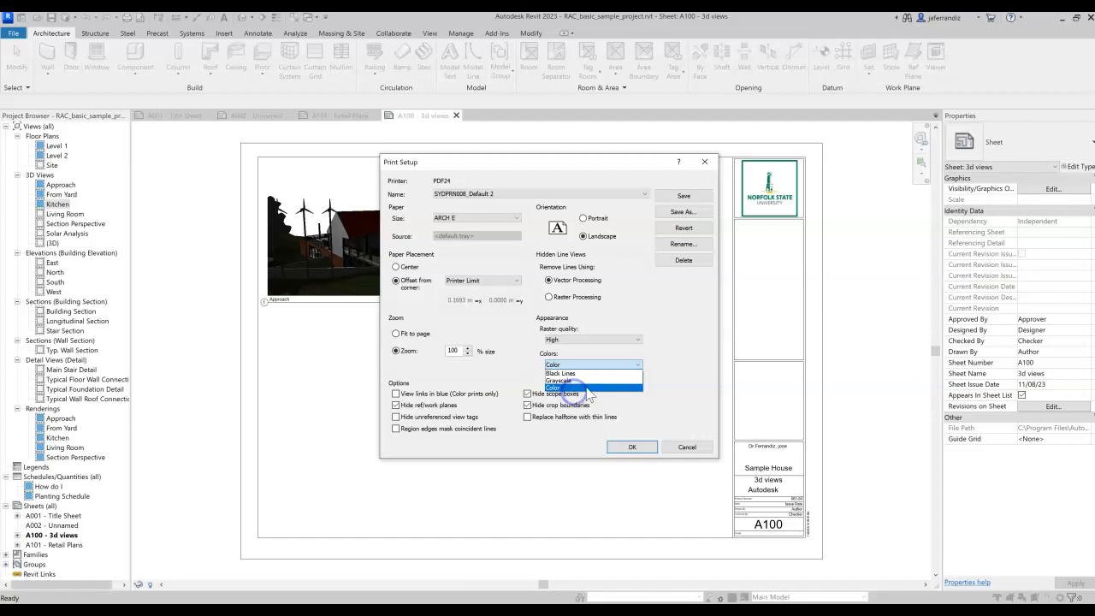
left_click(587, 389)
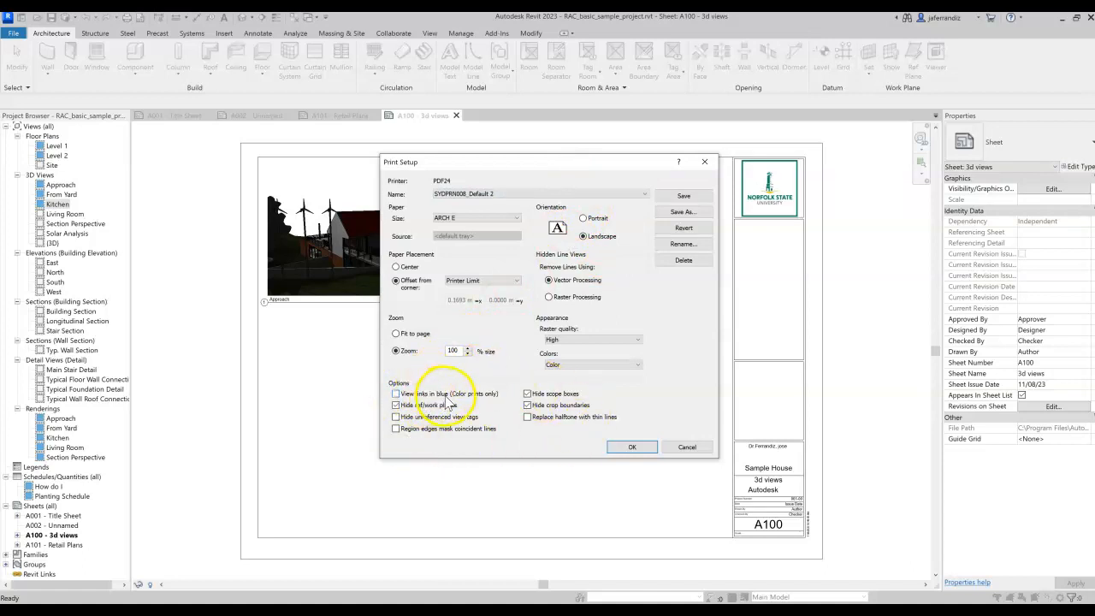
left_click(397, 418)
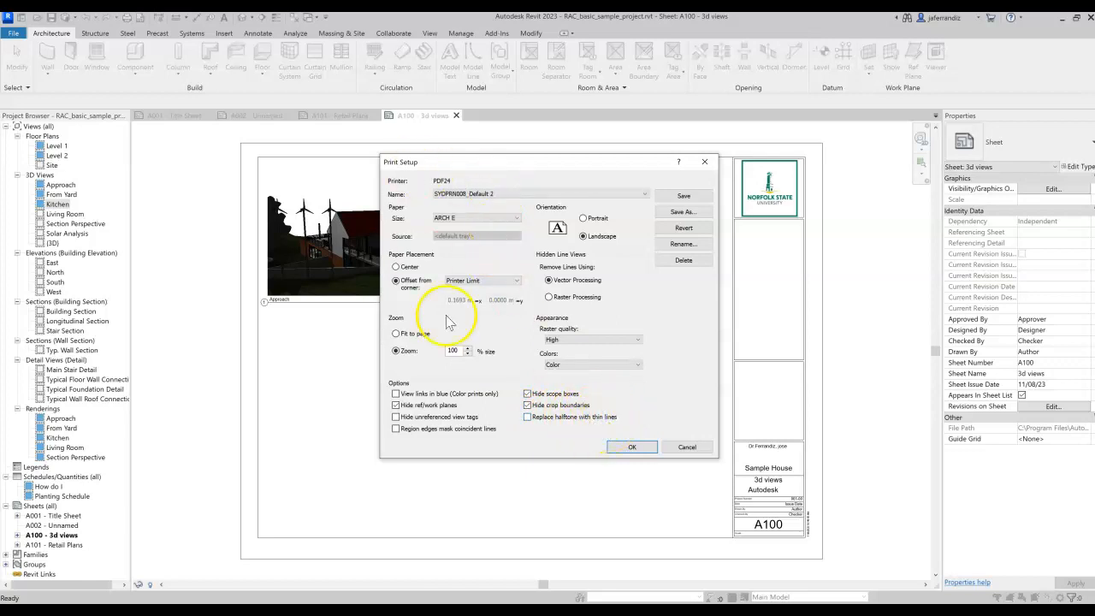
left_click(630, 447)
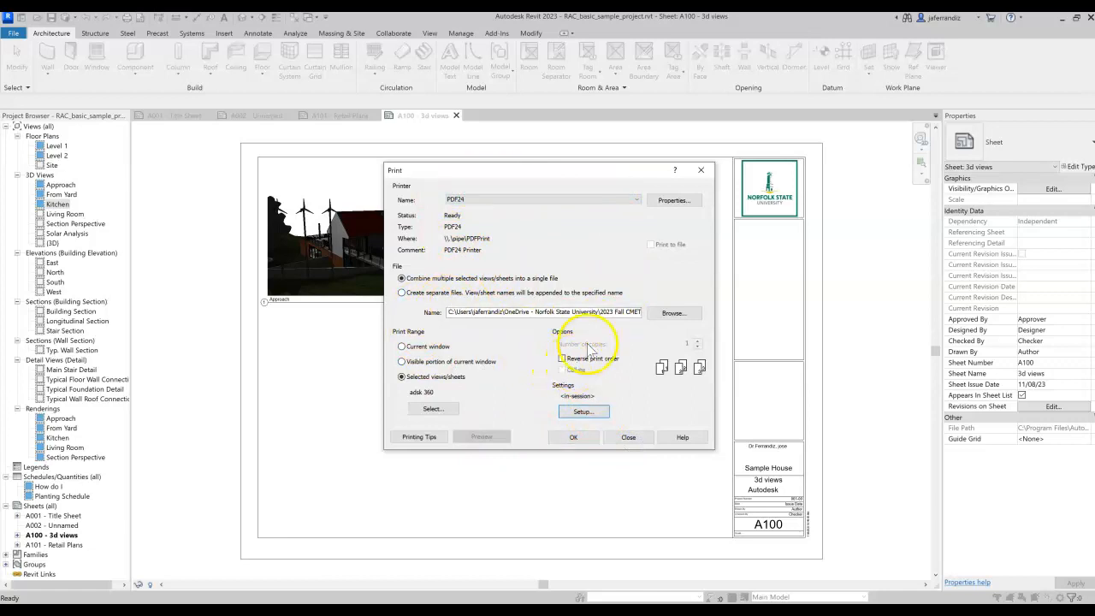
Step: In the PDF24 printer's advanced properties, set the paper size to PostScript Custom Page Size
left_click(684, 209)
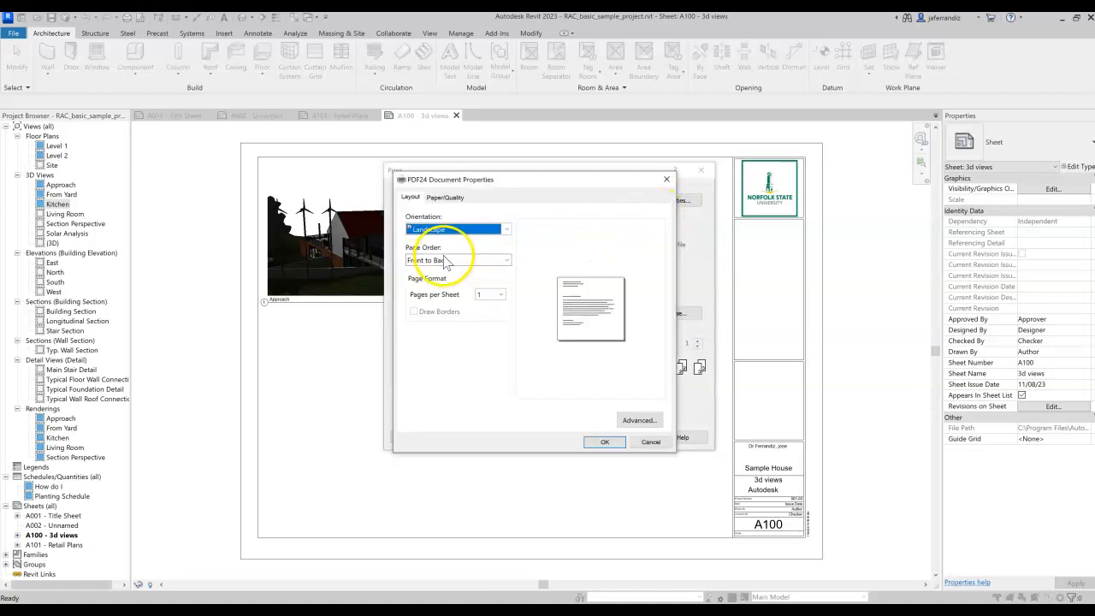
left_click(445, 197)
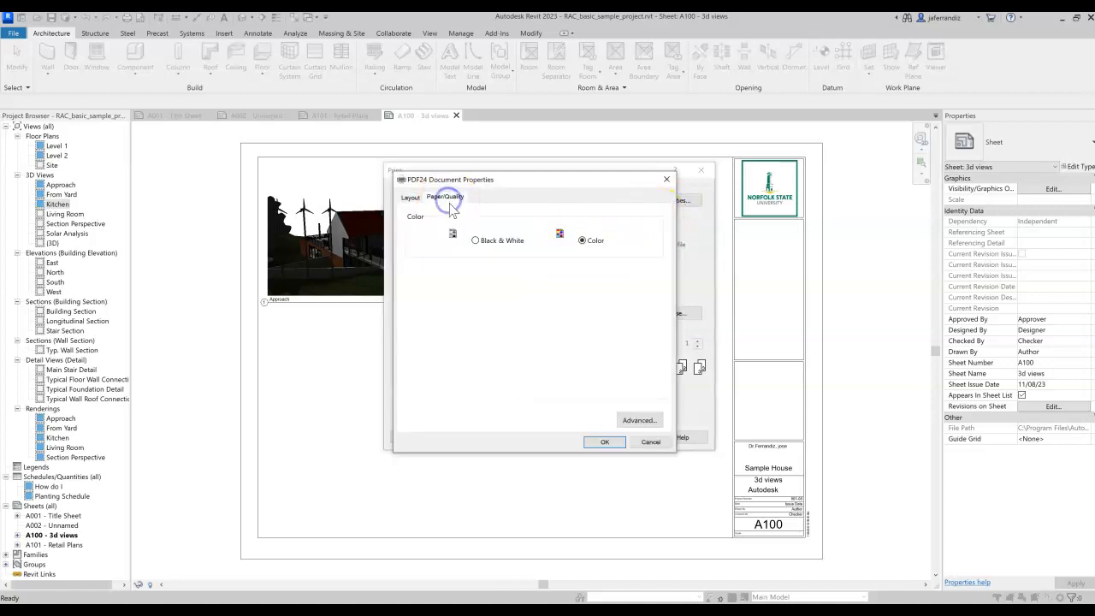
left_click(637, 420)
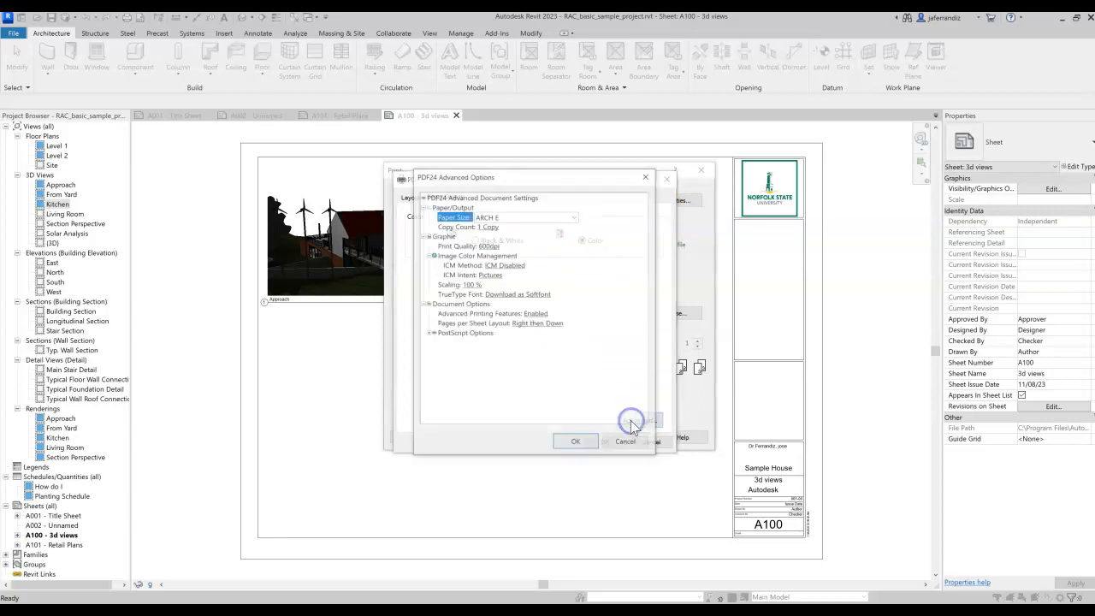
left_click(513, 217)
scroll(535, 429, "down", 3)
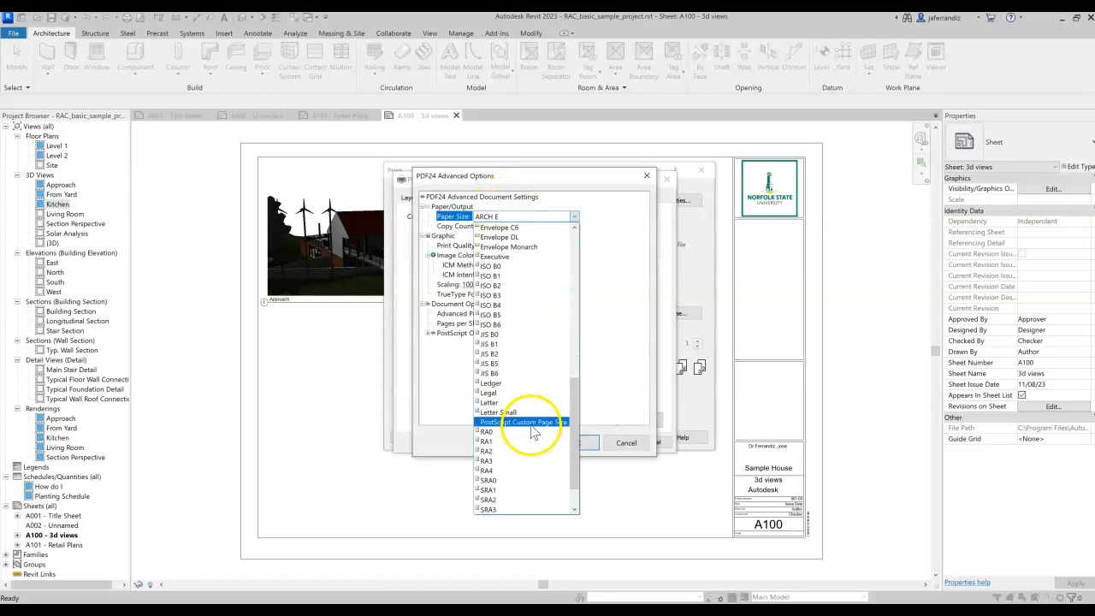
left_click(532, 423)
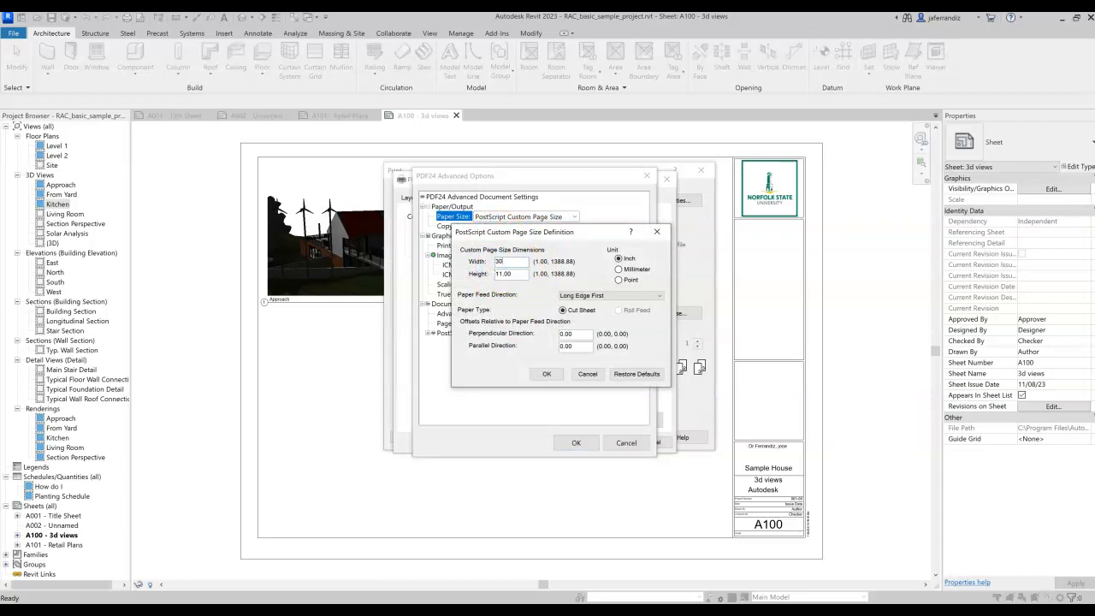
Step: Define the custom page as 30 inches wide and 42 inches high, and accept the PDF24 printer properties
left_click_drag(506, 275, 466, 274)
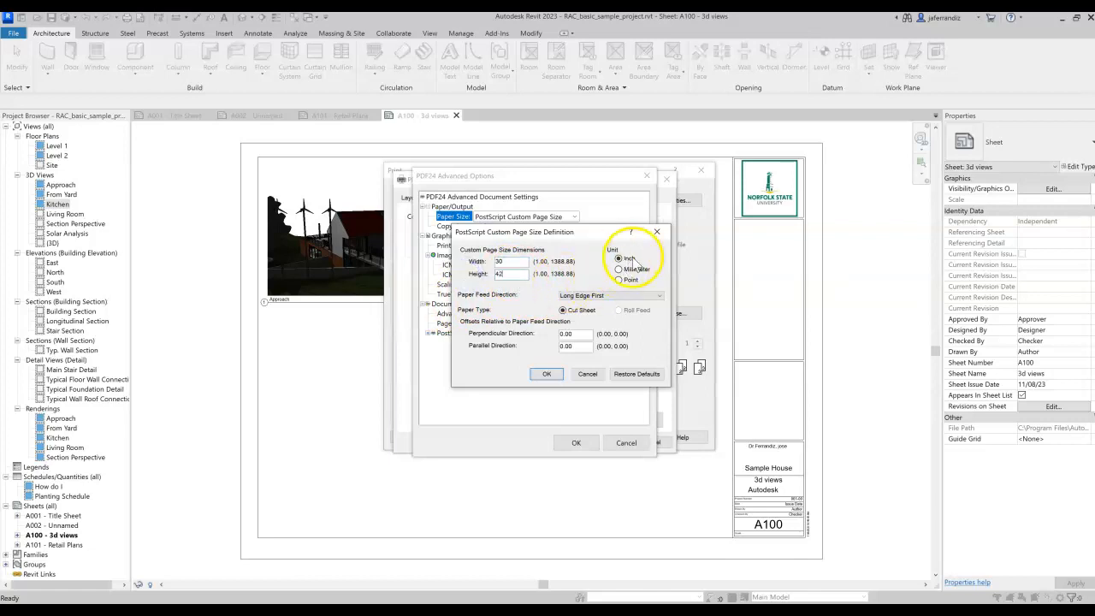
left_click(509, 263)
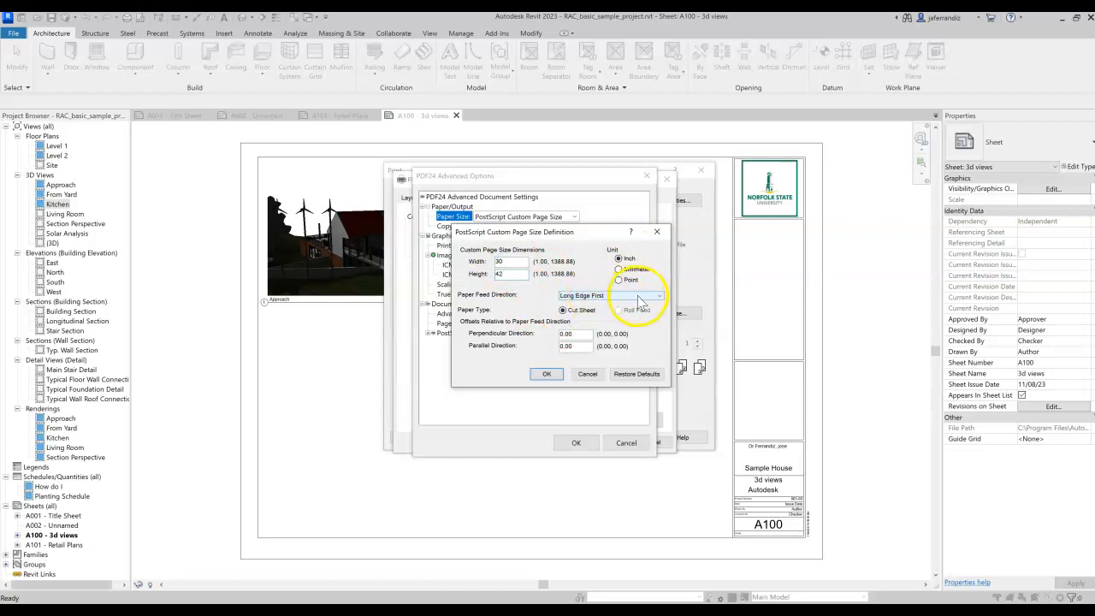
left_click(626, 259)
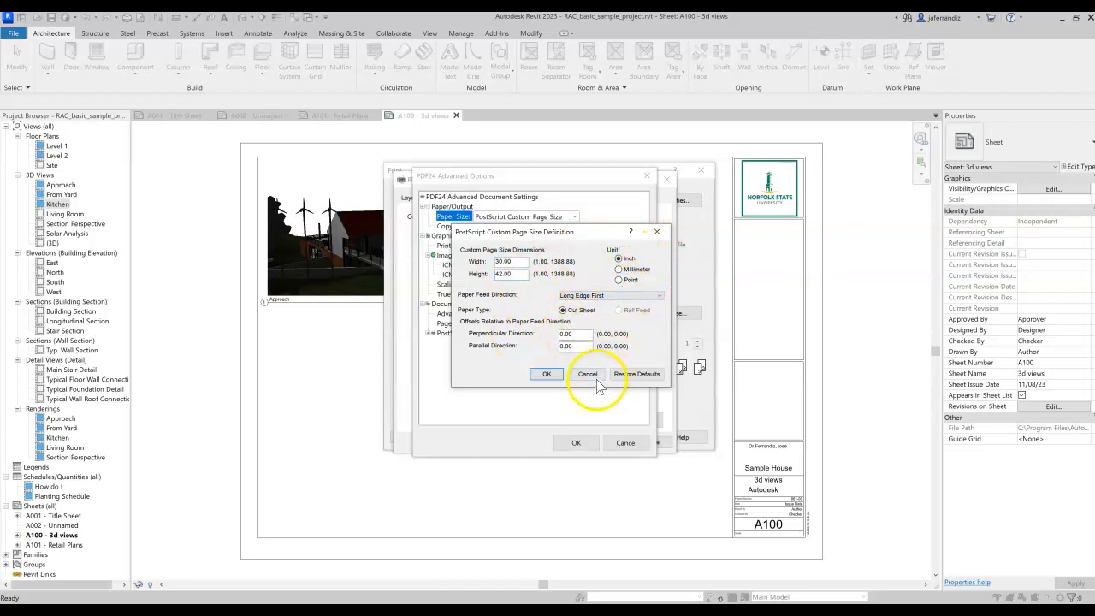
left_click(547, 377)
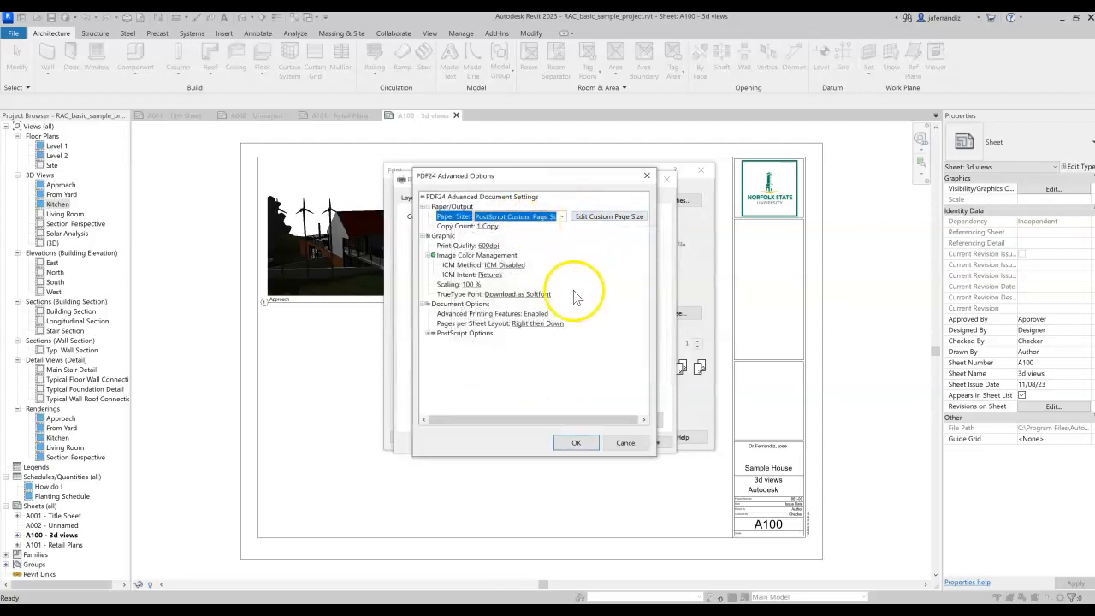
left_click(573, 447)
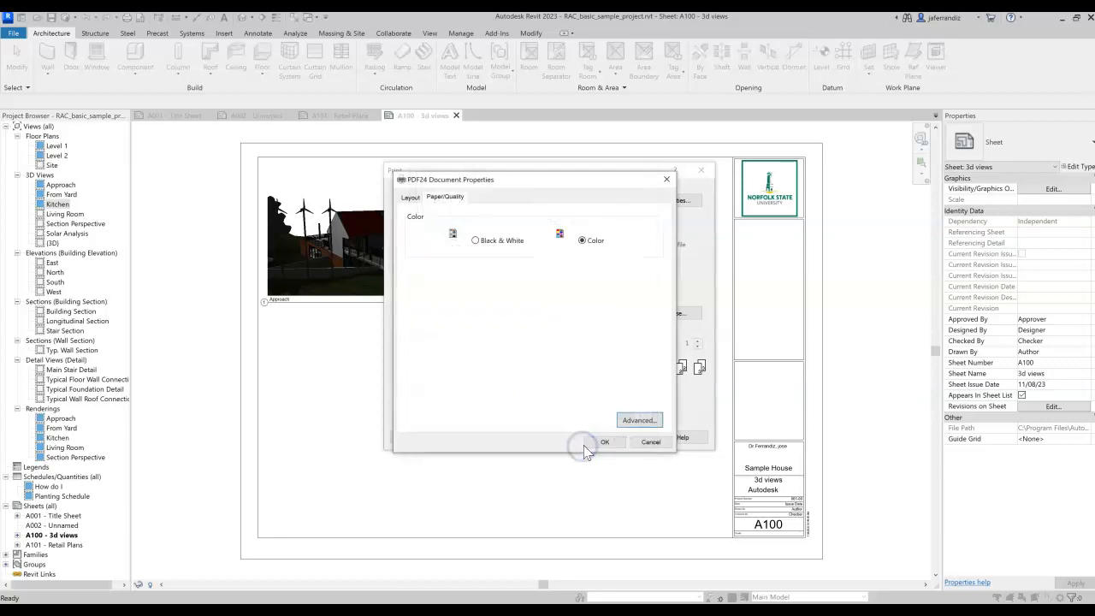
left_click(603, 443)
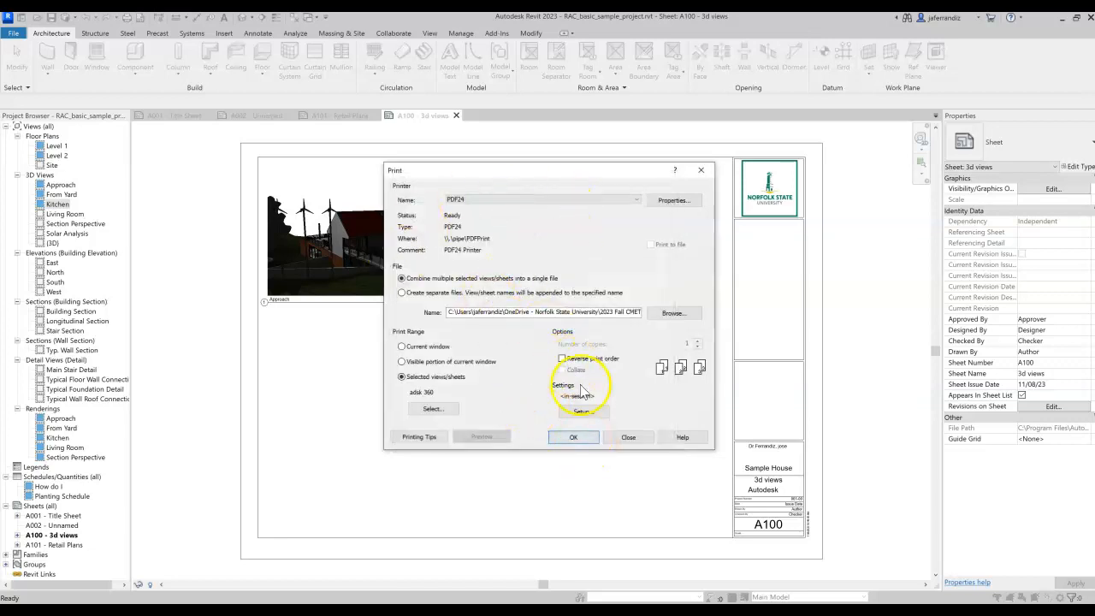
Step: Set the print setup's paper size to PostScript Custom Page Size and print the selected views and sheets to PDF24
left_click(582, 412)
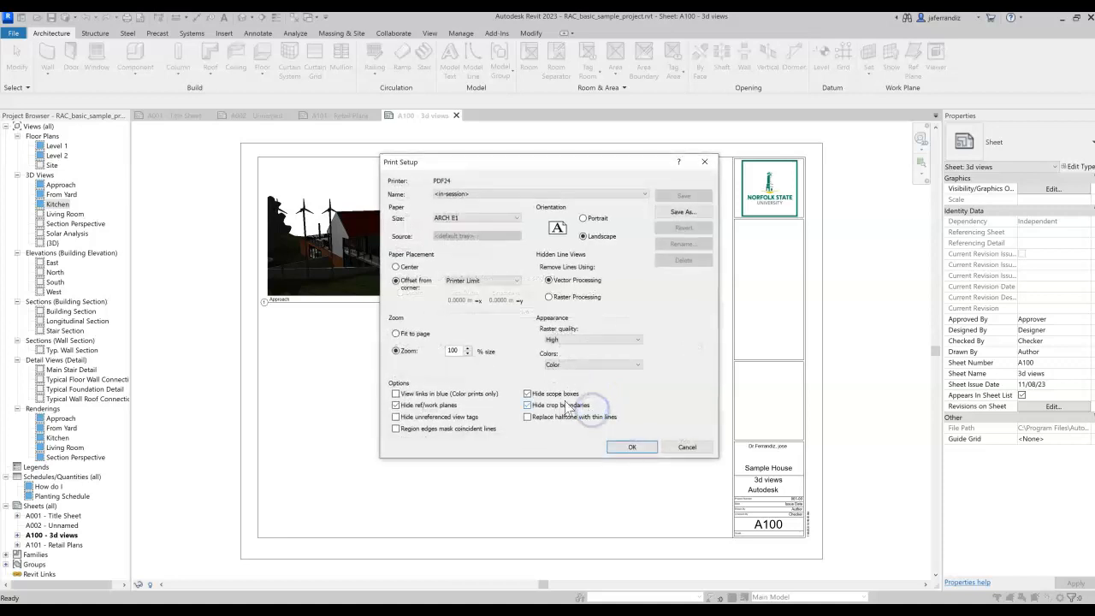
left_click(510, 217)
scroll(499, 376, "down", 10)
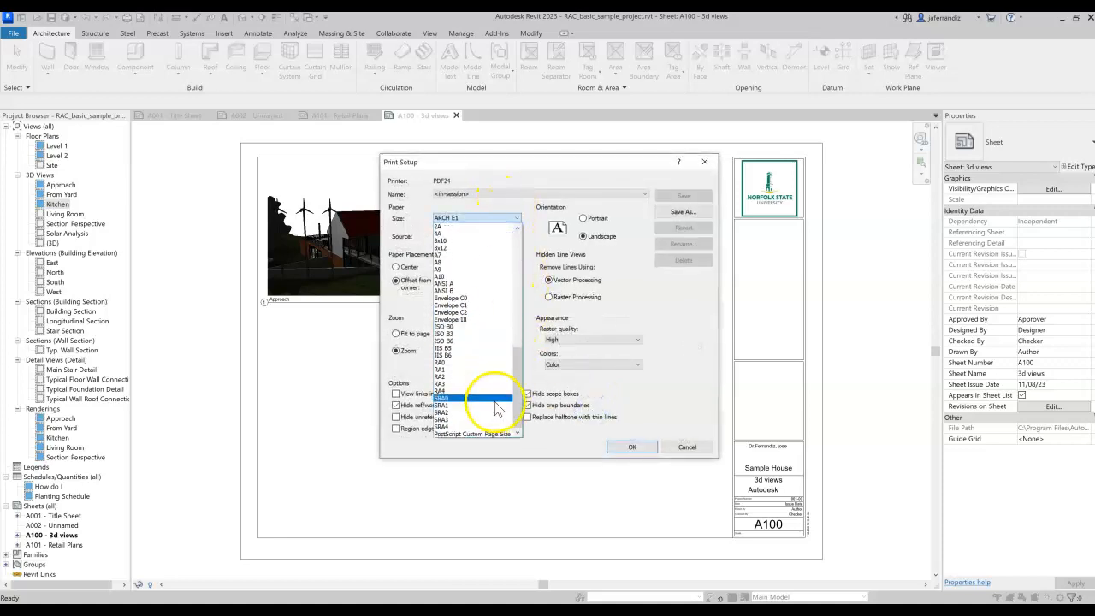
left_click(483, 433)
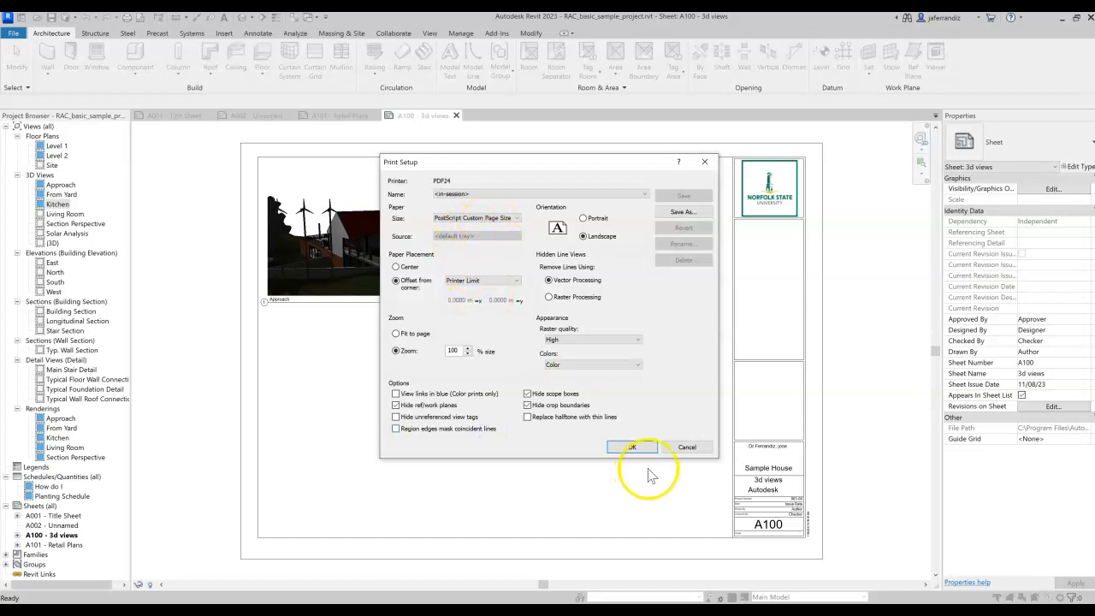
left_click(633, 448)
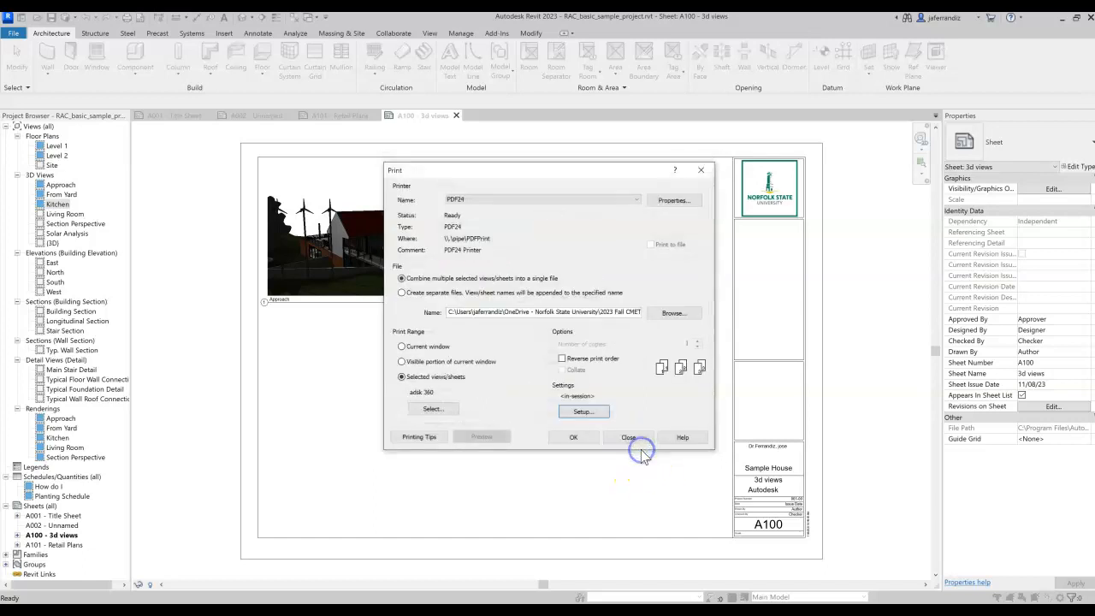
left_click(578, 442)
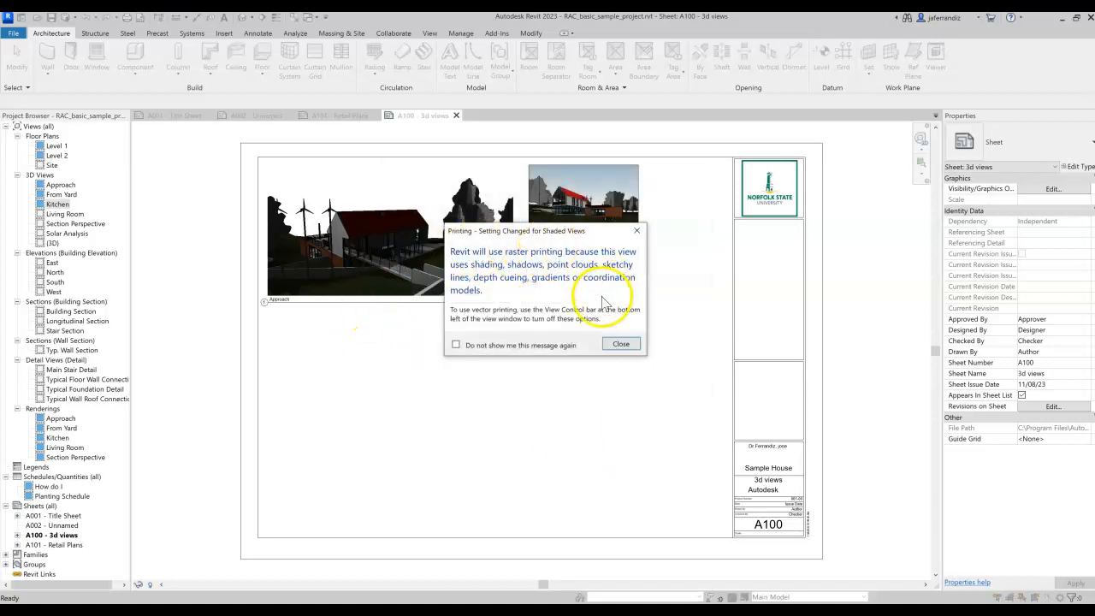
left_click(619, 344)
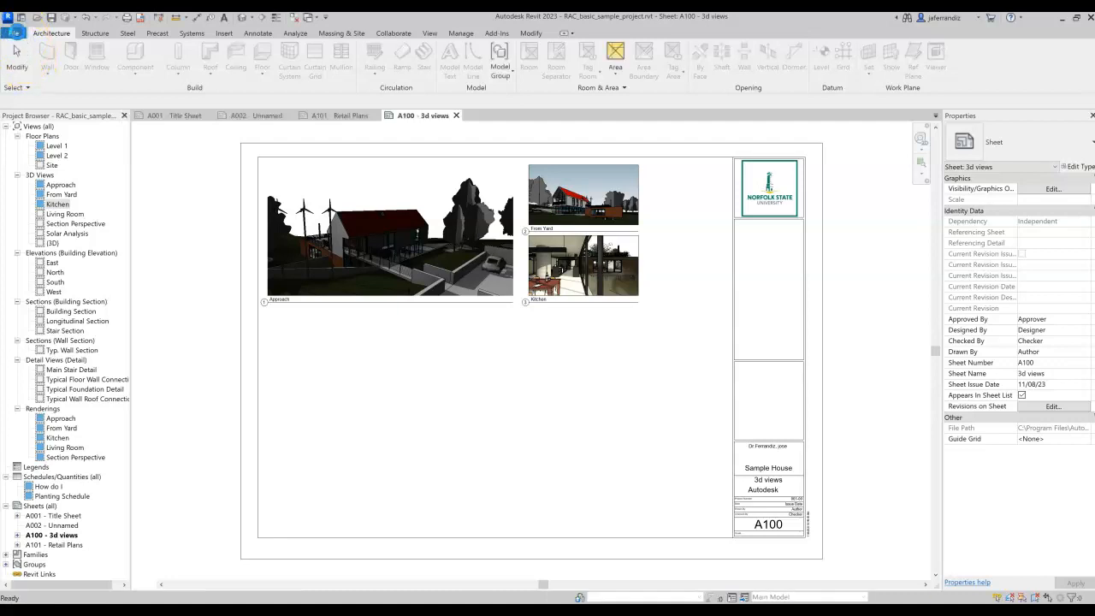
Step: Open the print preview of sheet A100, check the previous page, and leave the preview
left_click(25, 35)
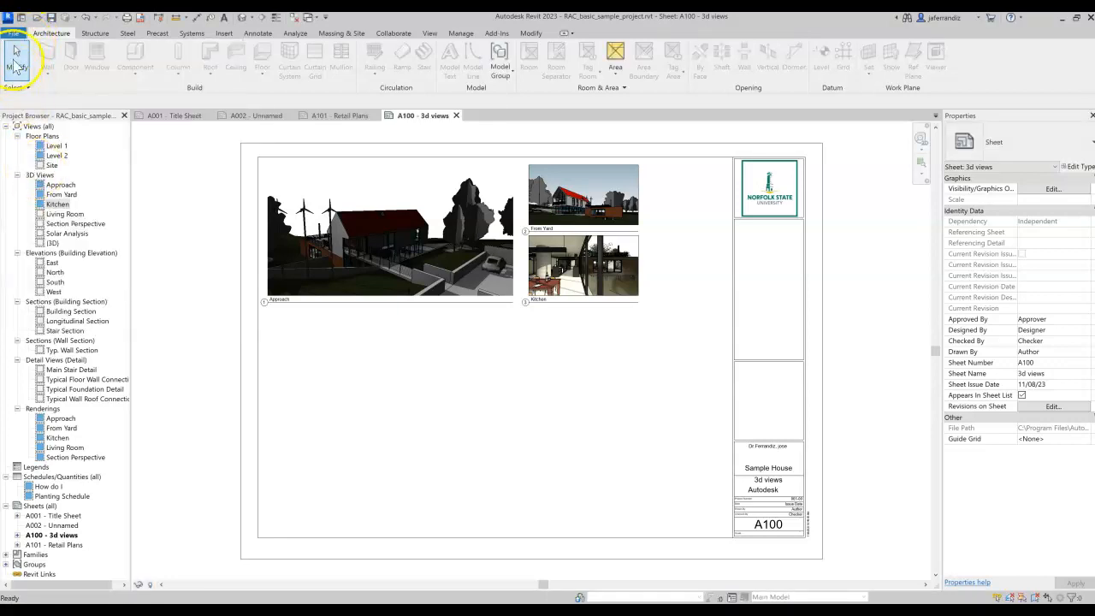
left_click(17, 36)
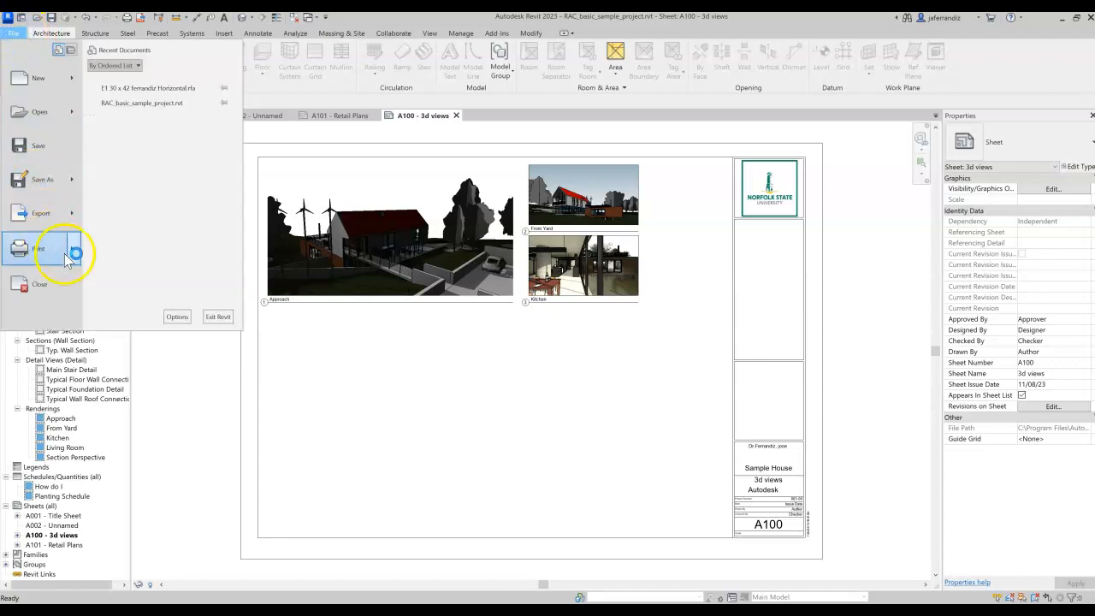
mouse_move(71, 251)
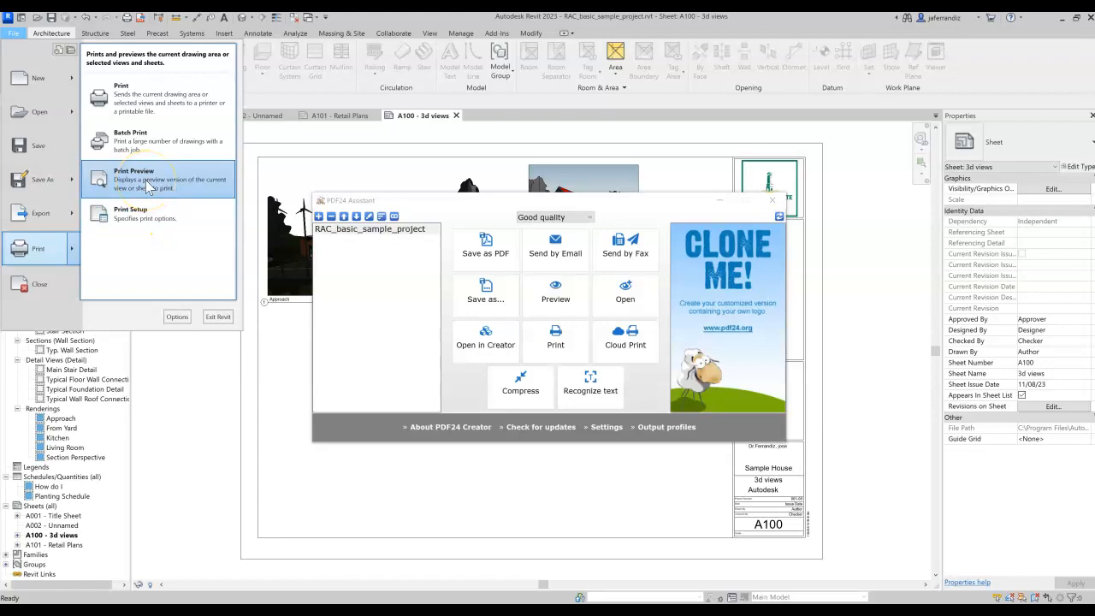
left_click(147, 184)
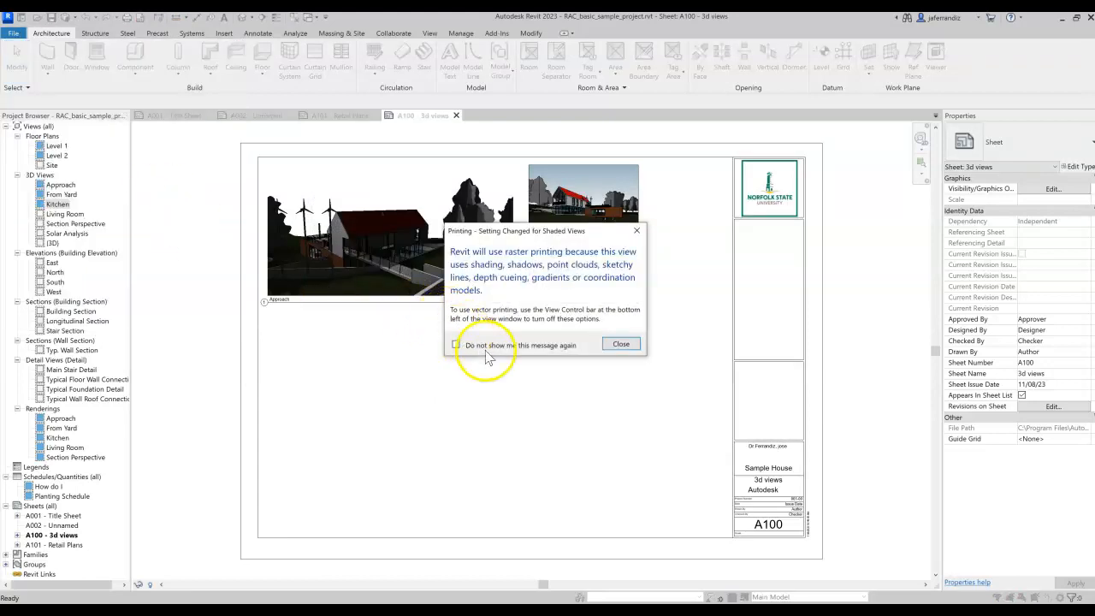
left_click(616, 346)
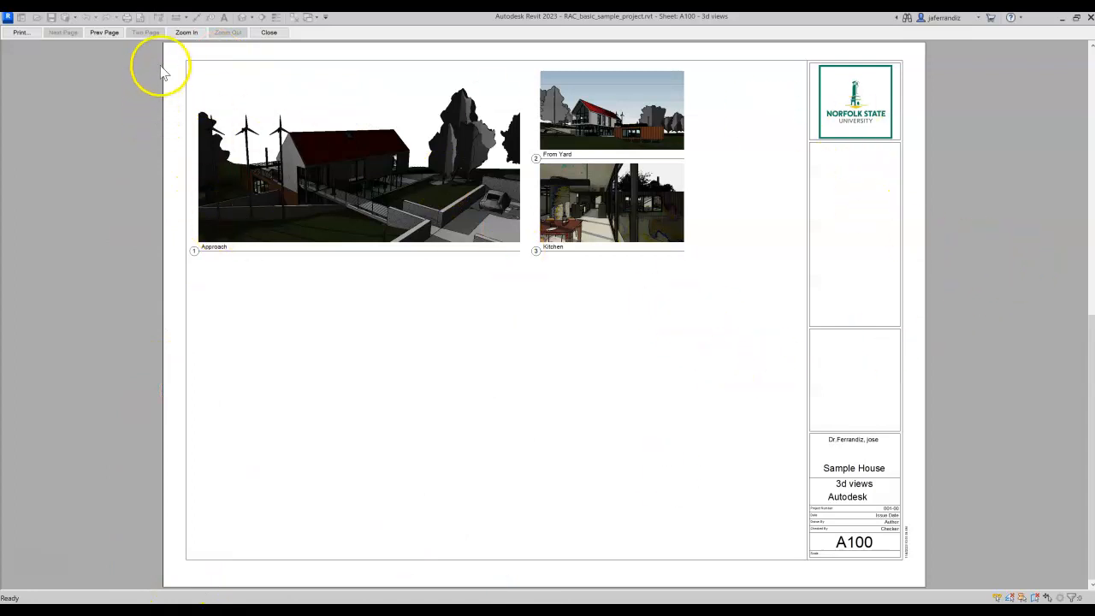
left_click(108, 31)
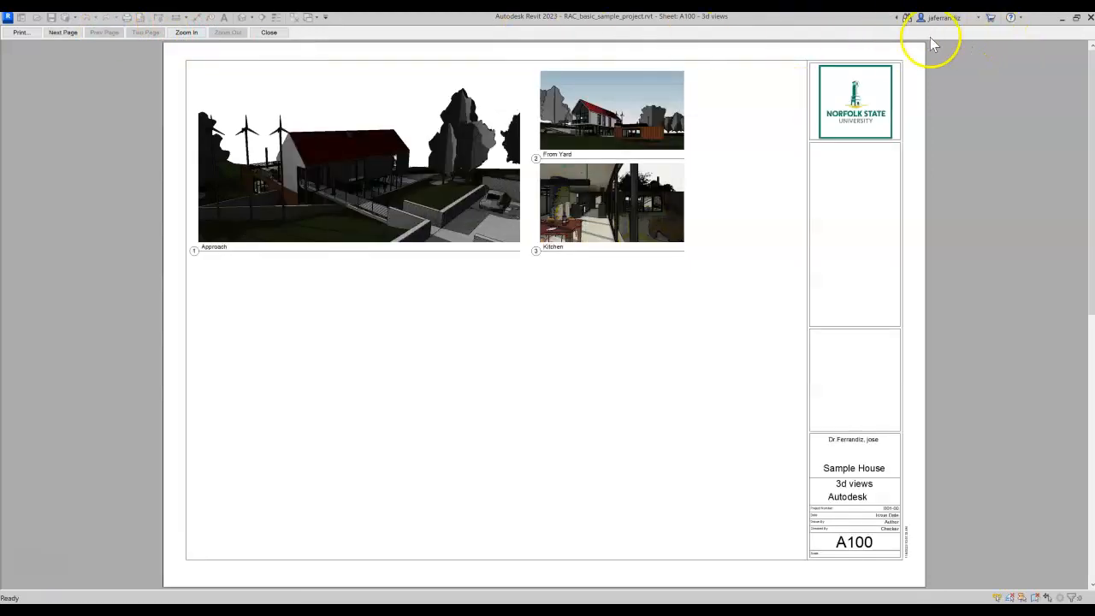
key("Escape")
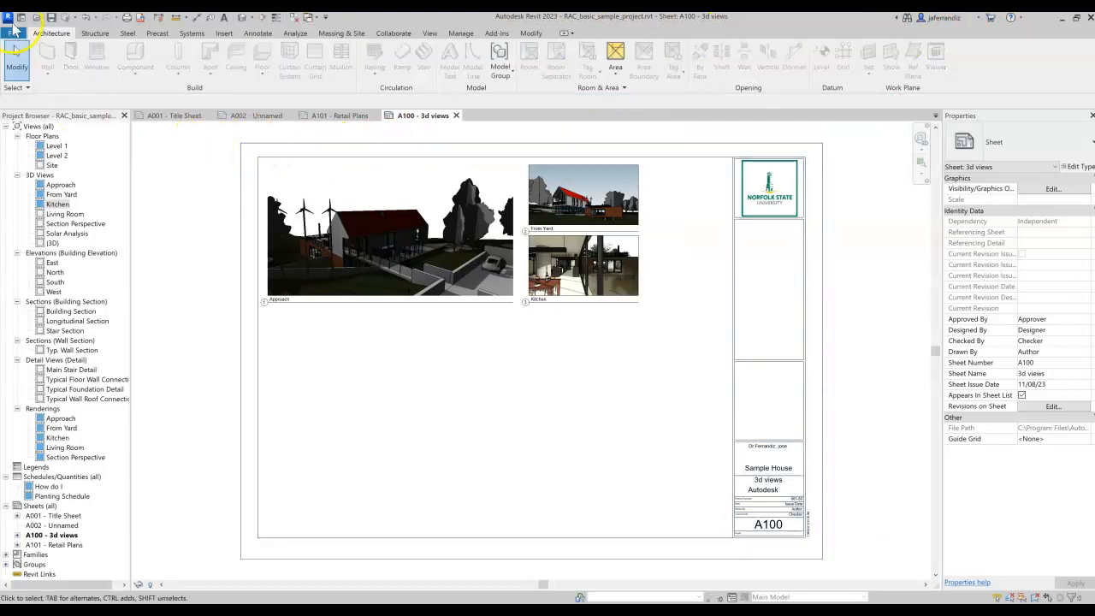
Step: Preview the print of sheet A100 once more and close the preview
left_click(13, 32)
left_click(39, 249)
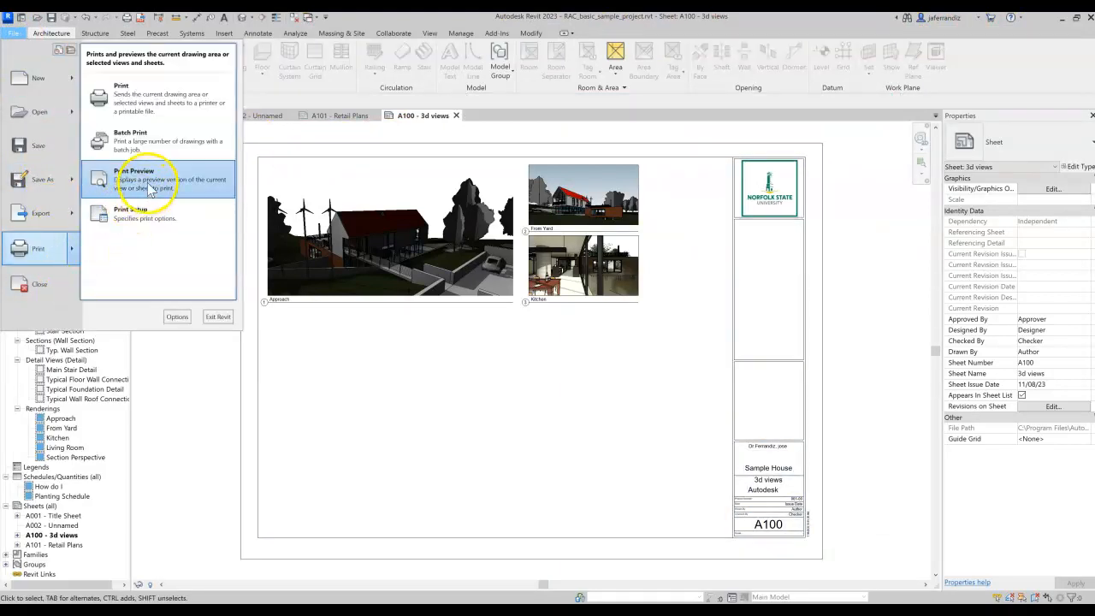
left_click(150, 189)
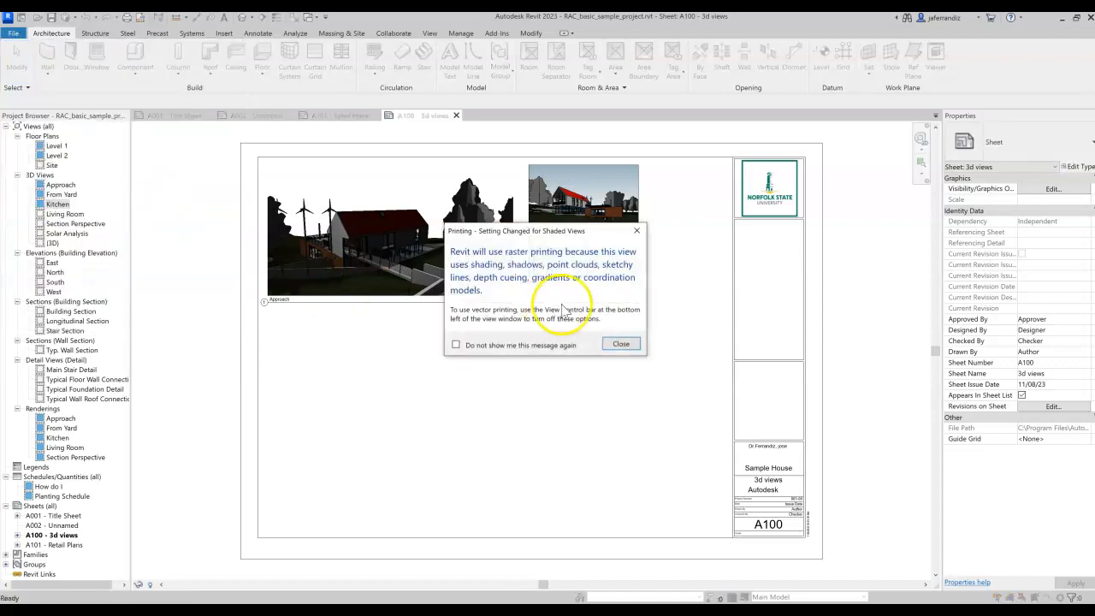
left_click(617, 343)
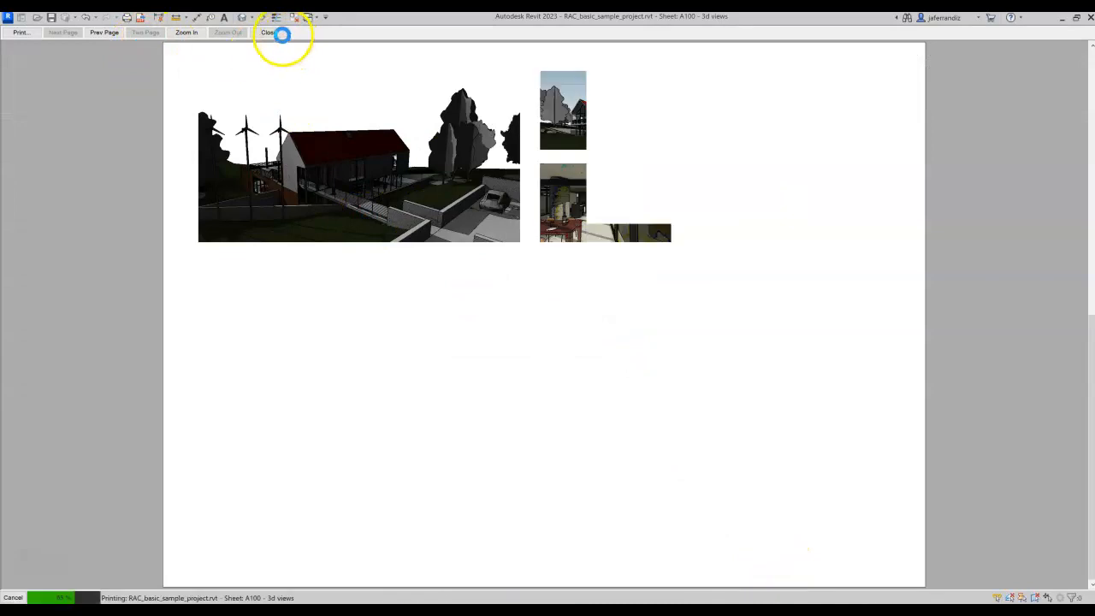
left_click(269, 33)
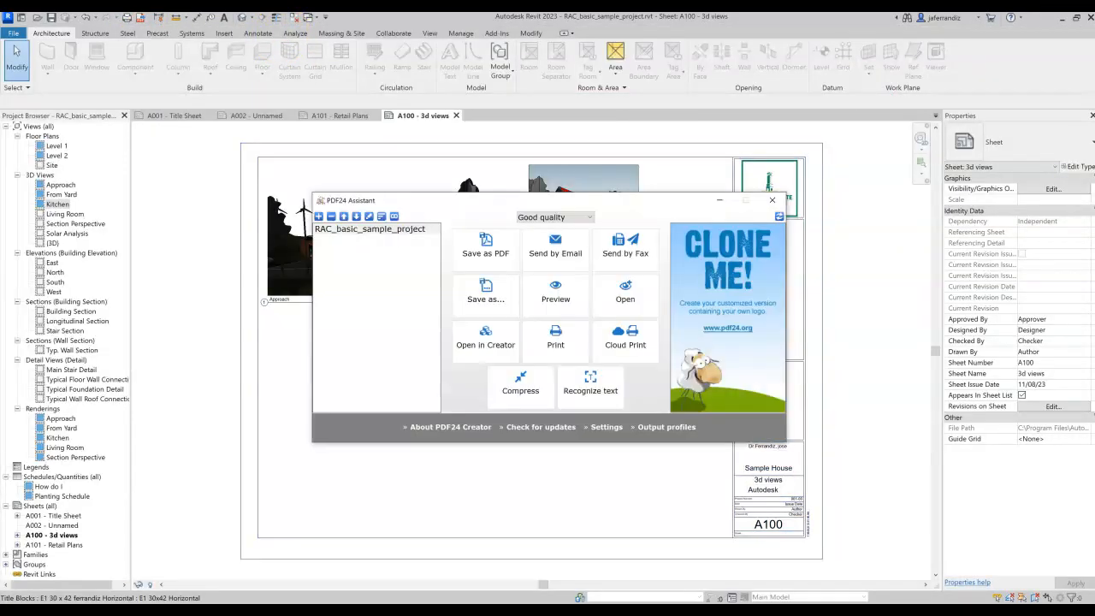
Step: In PDF24 Assistant, save the print job as a PDF in the 2023 Fall CMET 265 folder, named with the surname followed by -Printing-assignment
left_click(485, 264)
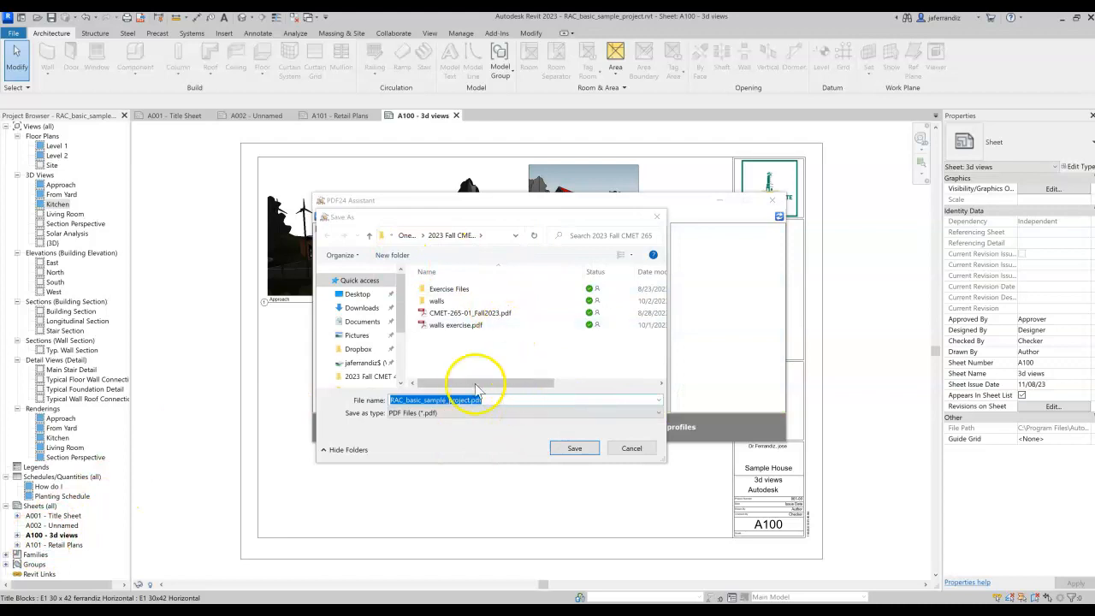
left_click(516, 236)
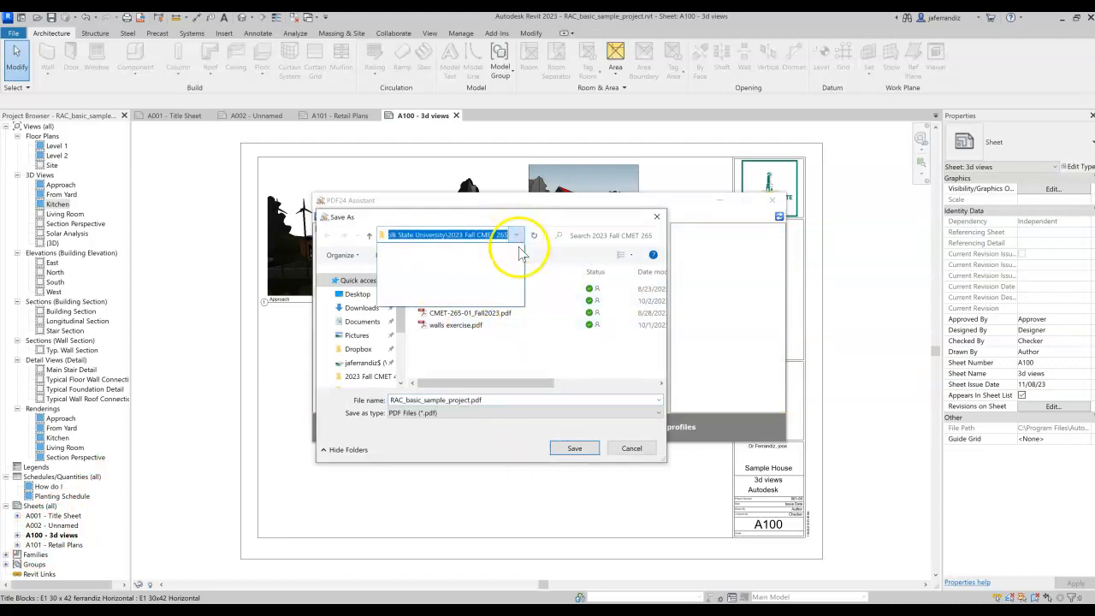
left_click(516, 236)
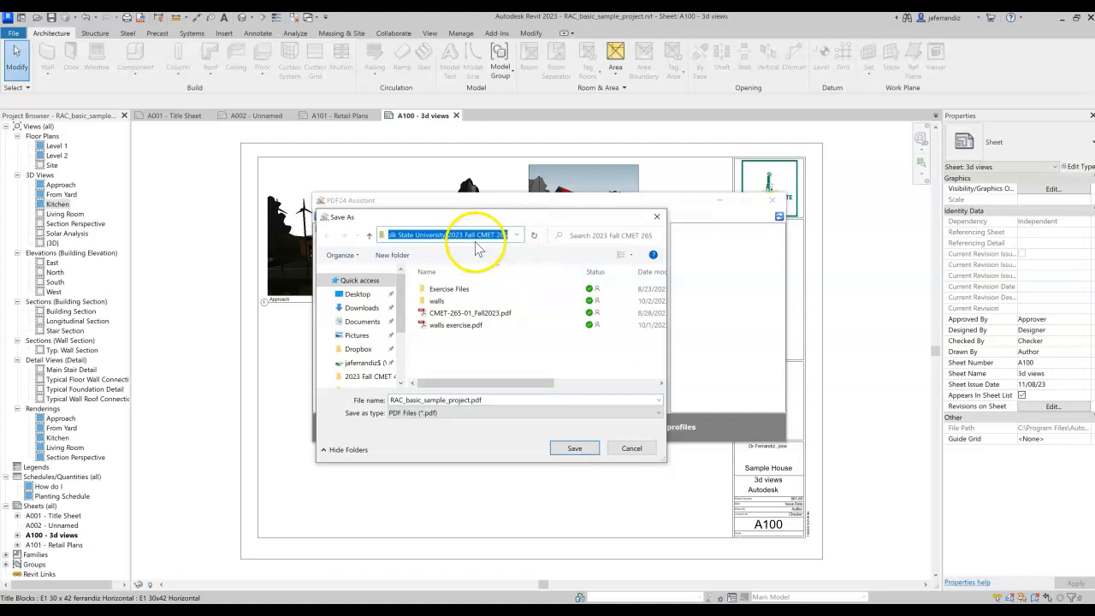
left_click(460, 399)
left_click(463, 399)
double_click(465, 400)
type("Ferr")
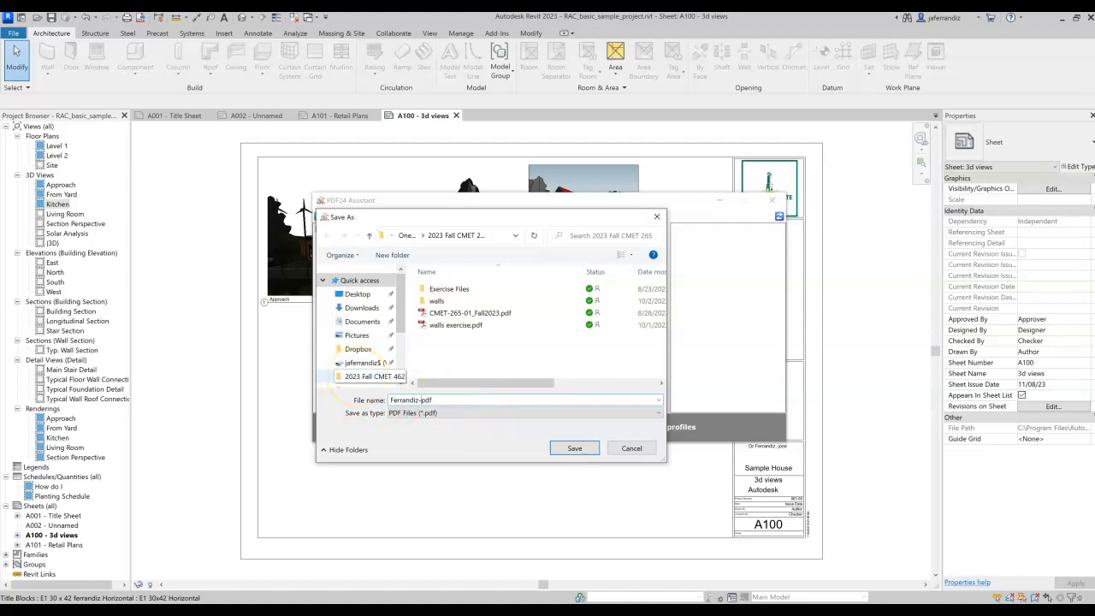
type("andiz-Printing-assignment")
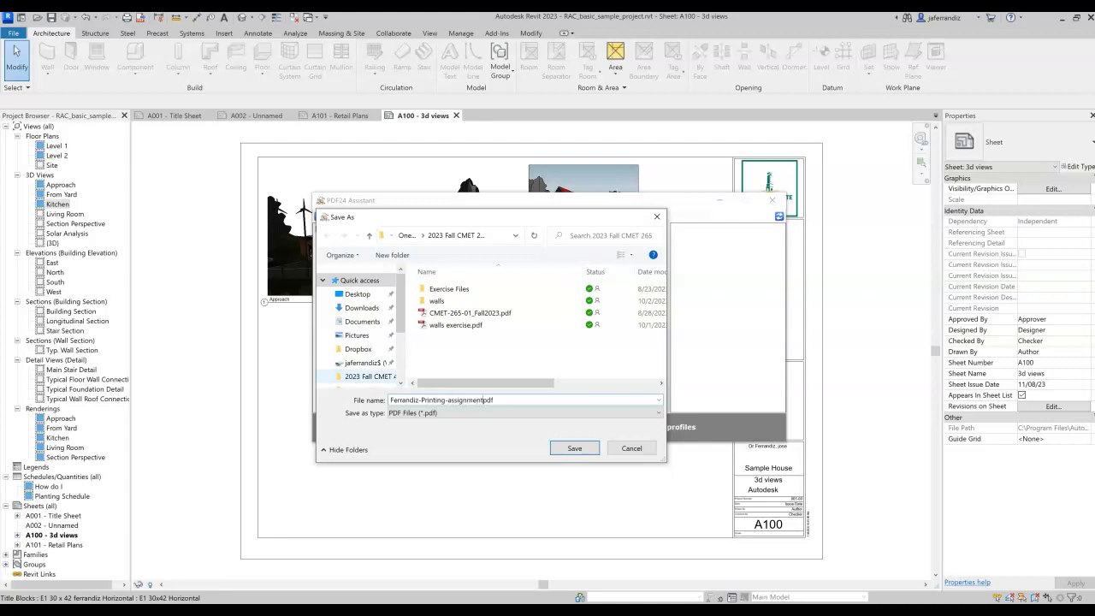
key("Return")
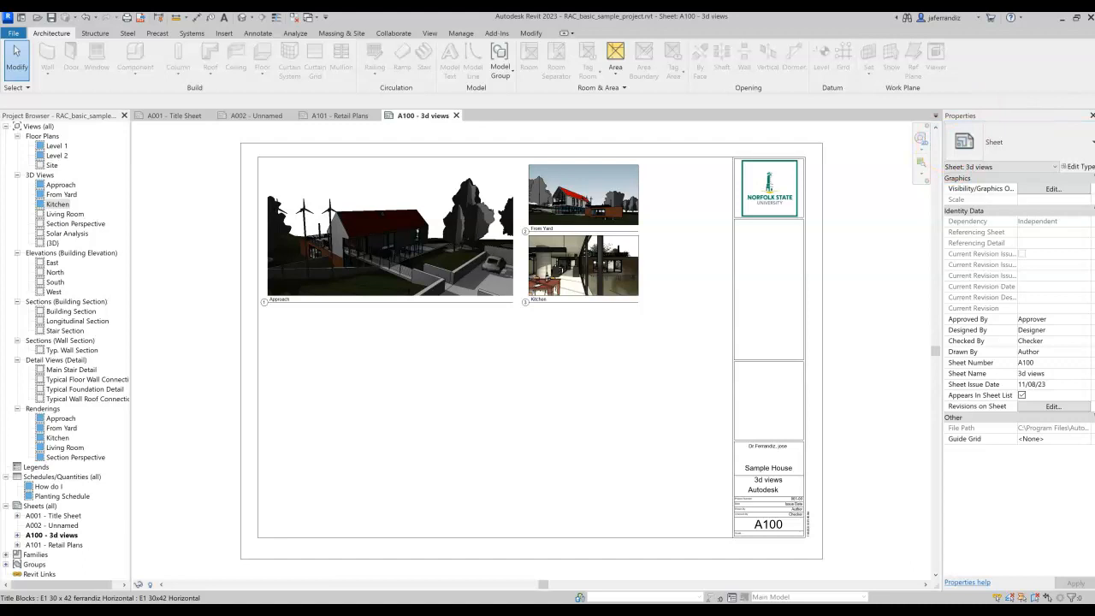
Step: Open the saved printing assignment PDF from the 2023 Fall CMET 265 folder in Adobe Acrobat Pro and maximise its window
left_click_drag(1093, 176, 403, 164)
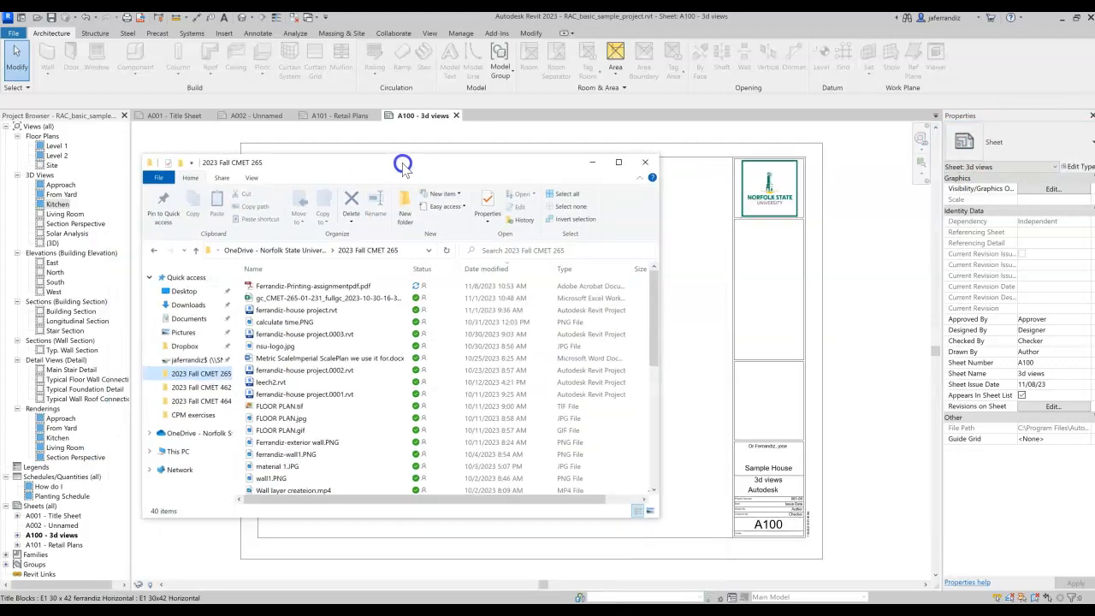
left_click(313, 286)
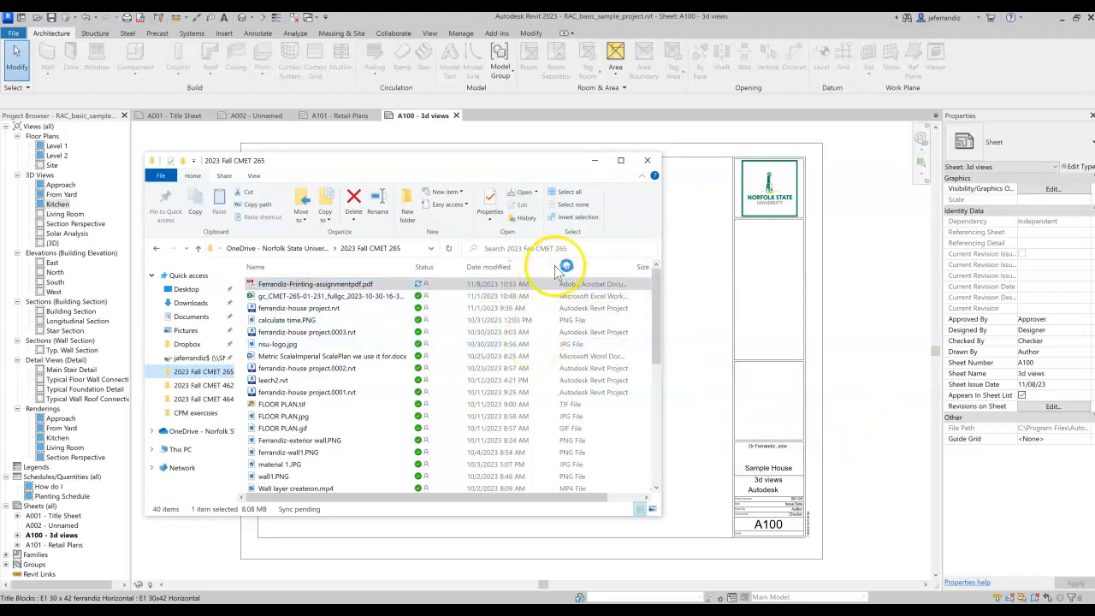
left_click(595, 161)
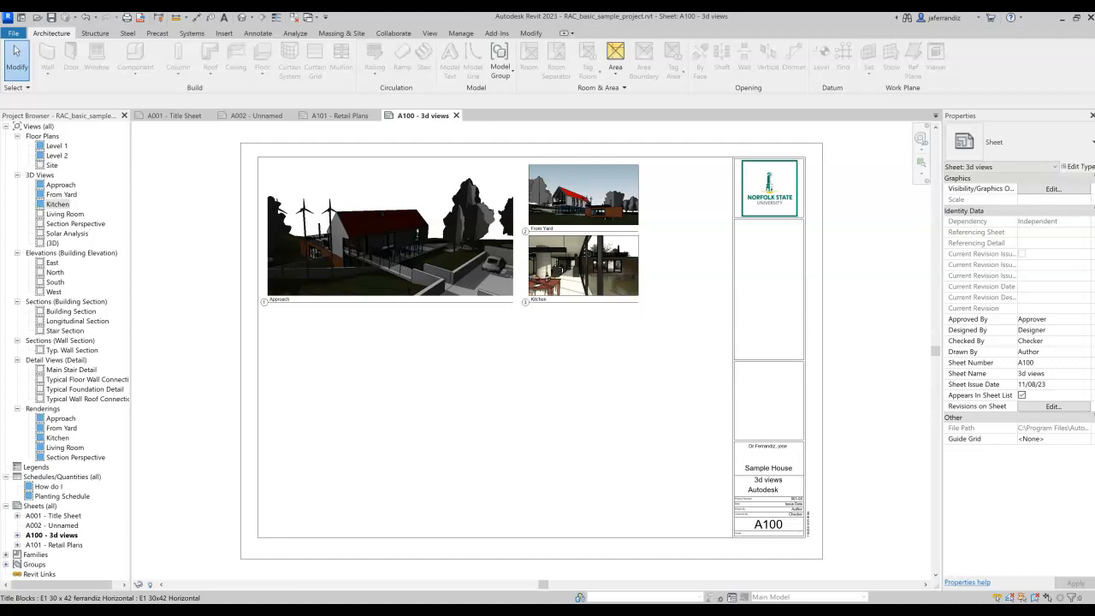
left_click_drag(1094, 69, 386, 152)
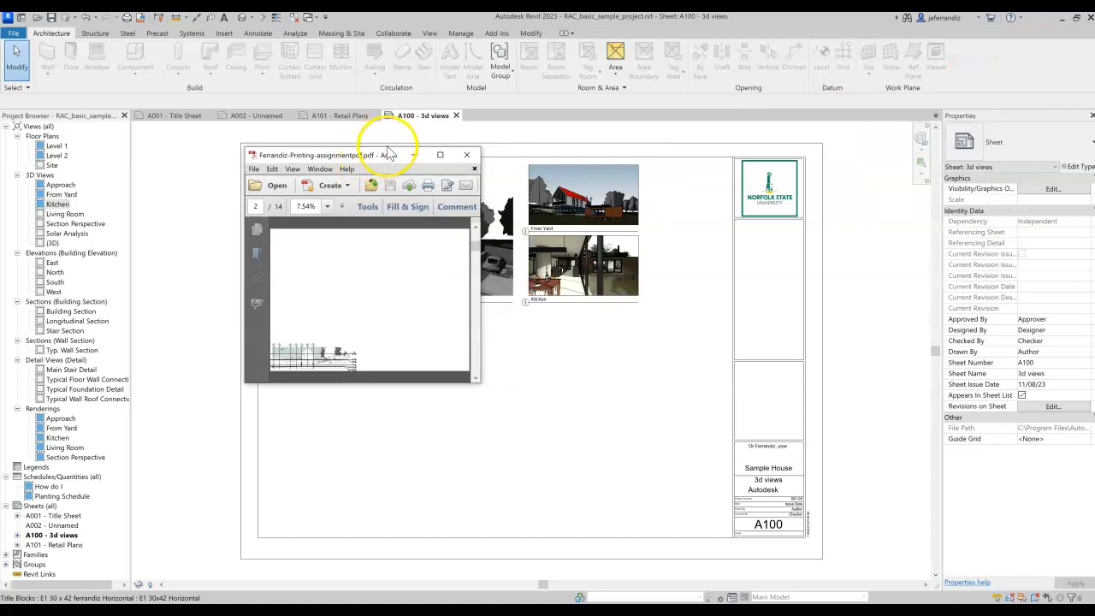
left_click(445, 155)
Step: Page through the PDF and examine how sheets A001, A002, A100 and A101 with their title blocks fit the page
scroll(342, 330, "down", 3)
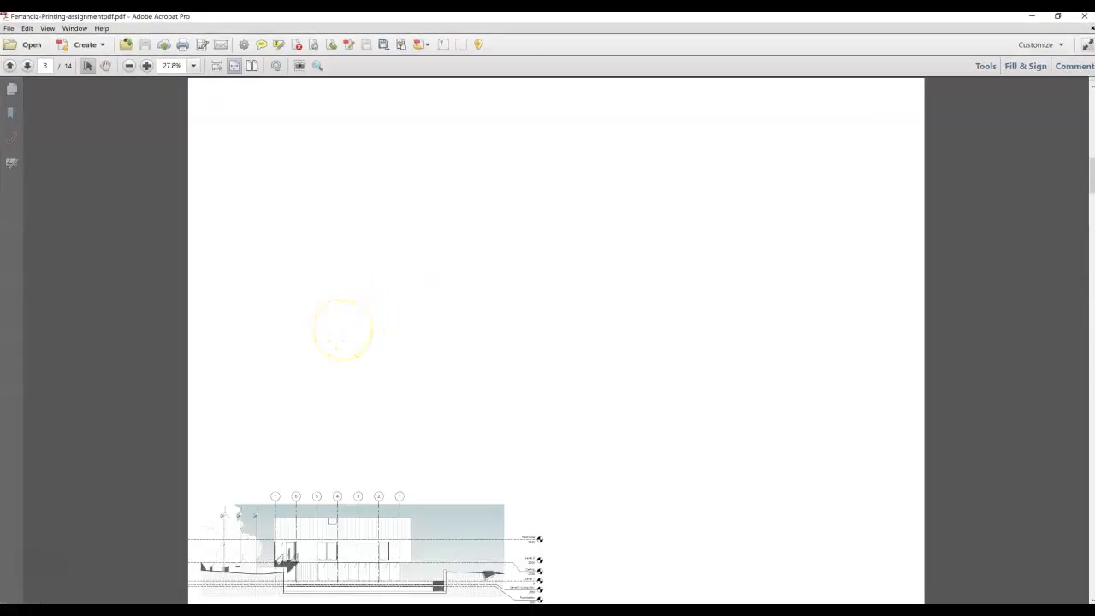
scroll(556, 340, "down", 10)
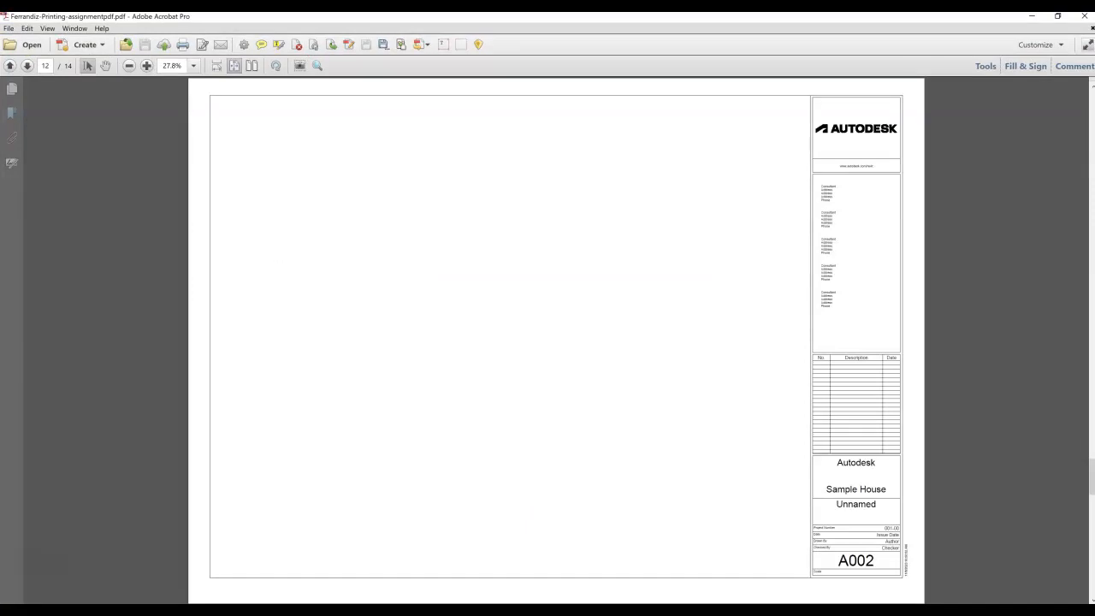
scroll(556, 341, "up", 5)
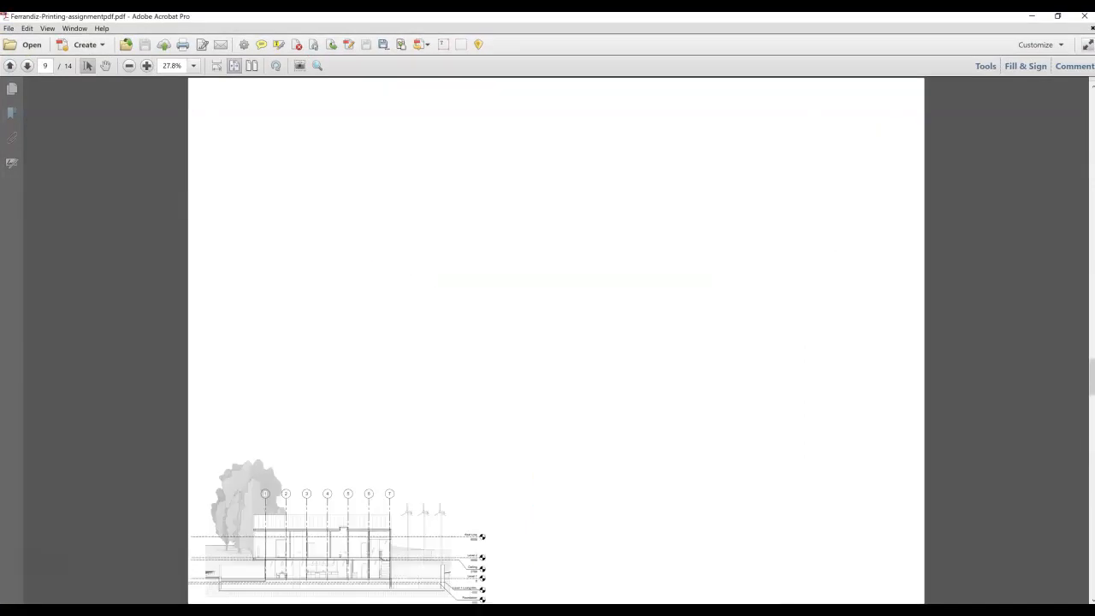
scroll(556, 341, "down", 6)
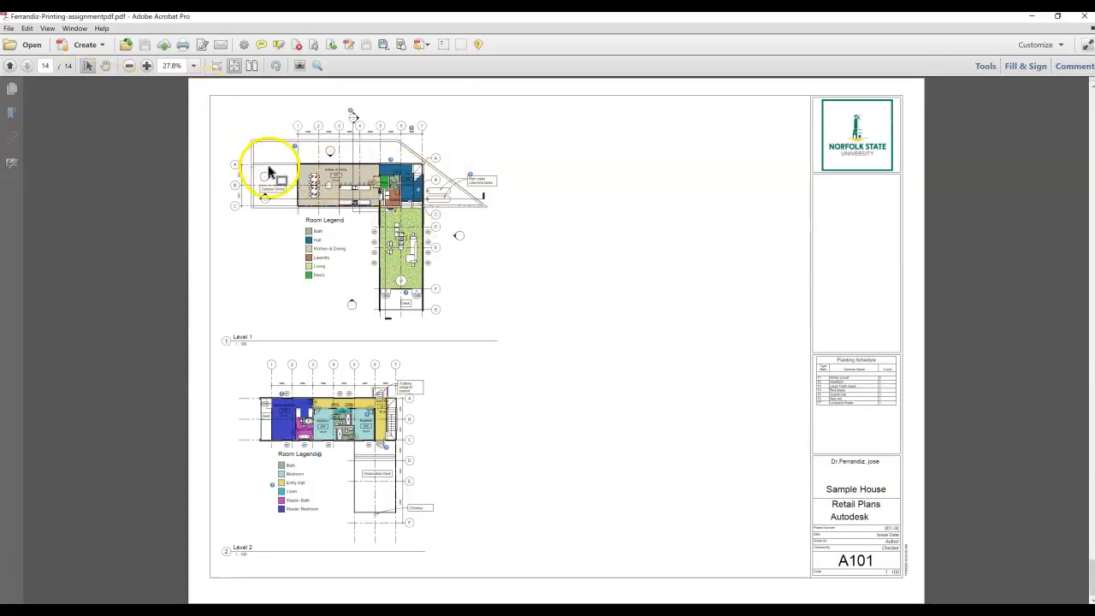
scroll(287, 188, "up", 1)
scroll(289, 190, "up", 1)
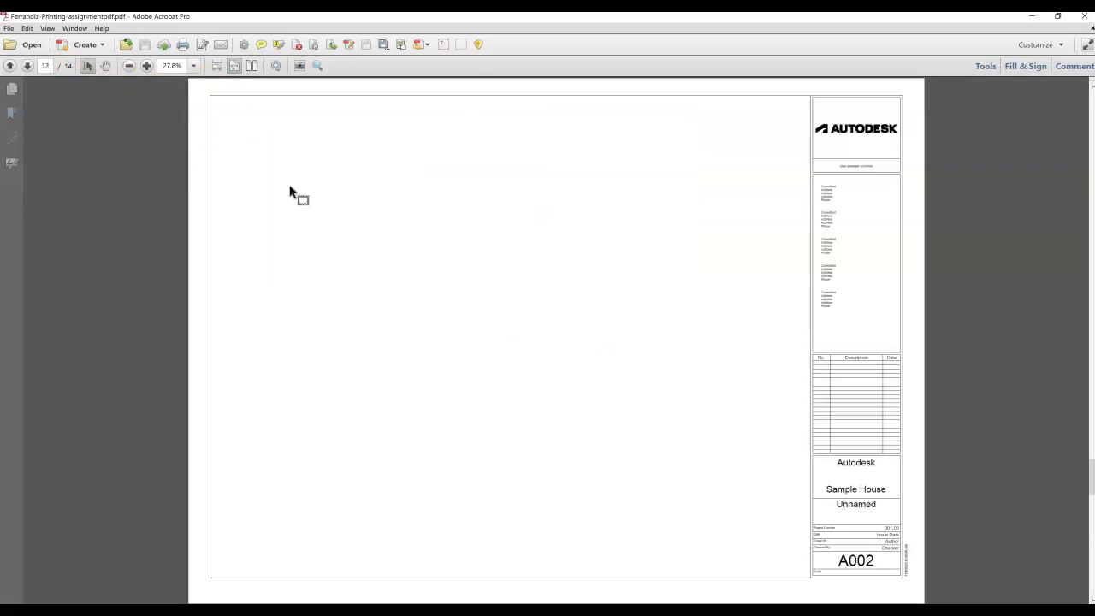
scroll(289, 191, "up", 1)
scroll(289, 191, "down", 1)
scroll(289, 191, "up", 1)
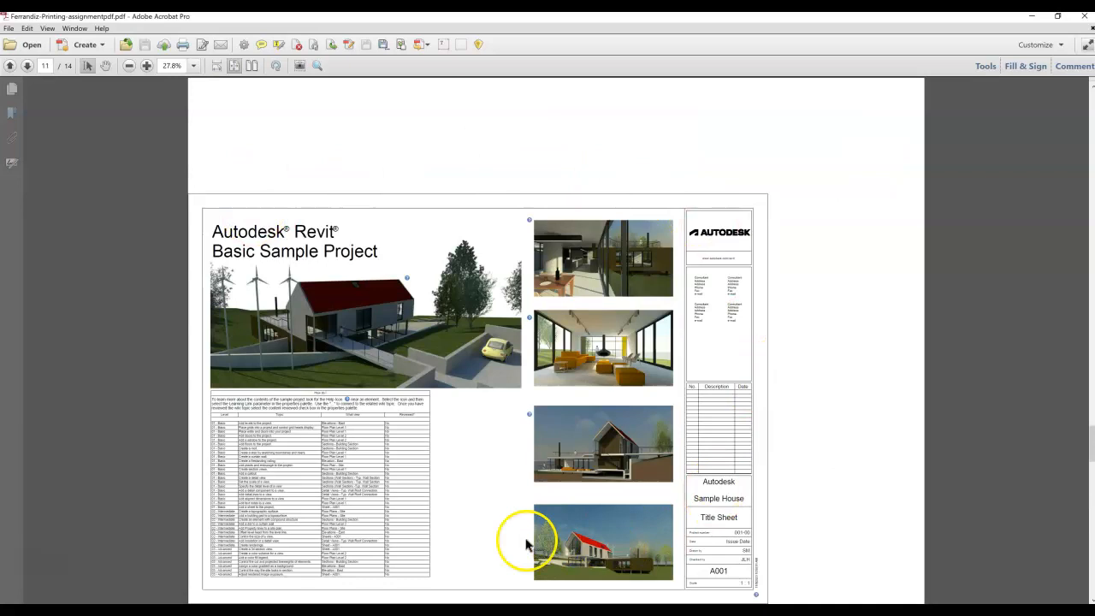
scroll(249, 282, "down", 1)
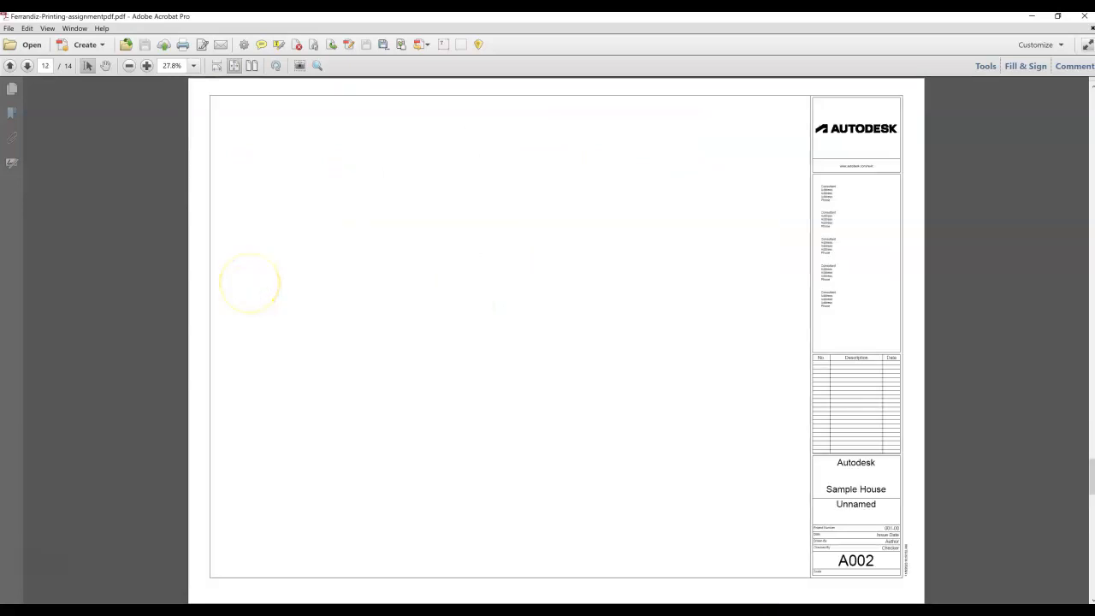
scroll(272, 300, "down", 1)
scroll(272, 299, "up", 1)
scroll(272, 300, "up", 1)
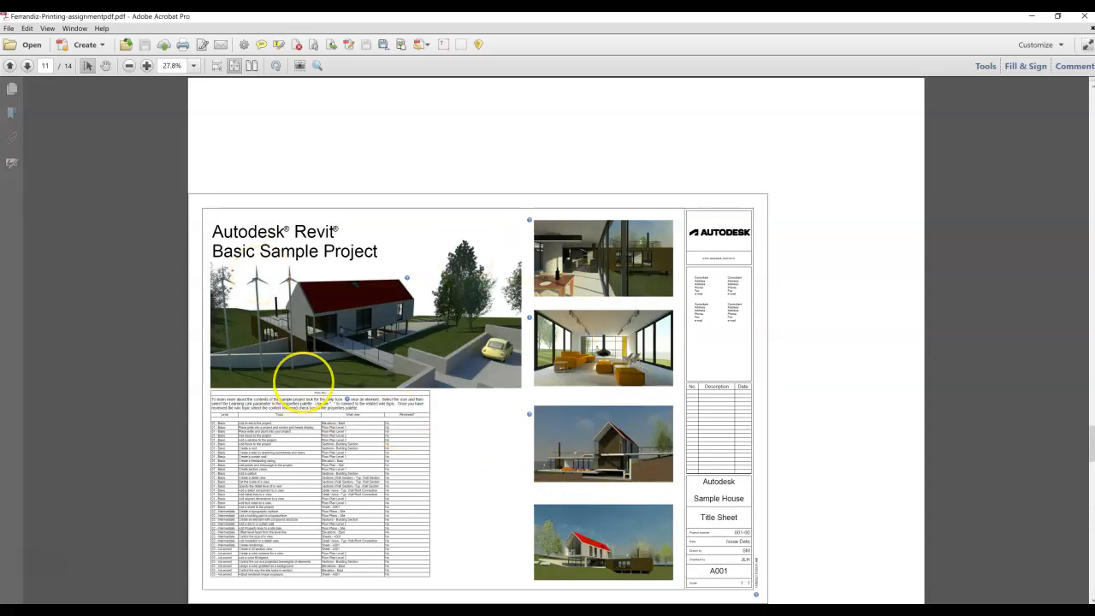
scroll(299, 376, "down", 1)
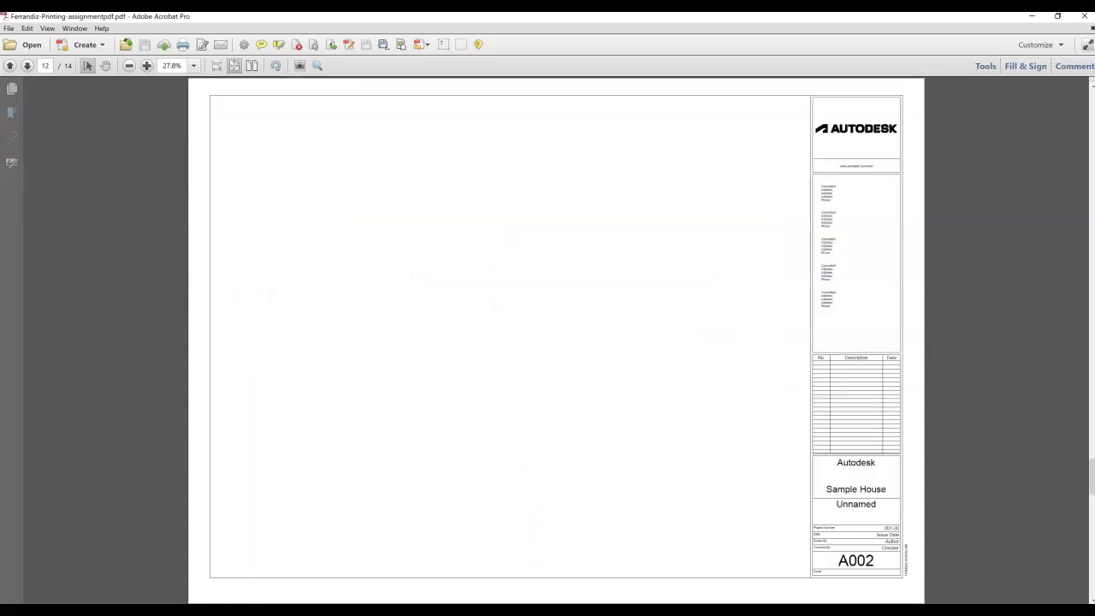
scroll(556, 342, "down", 2)
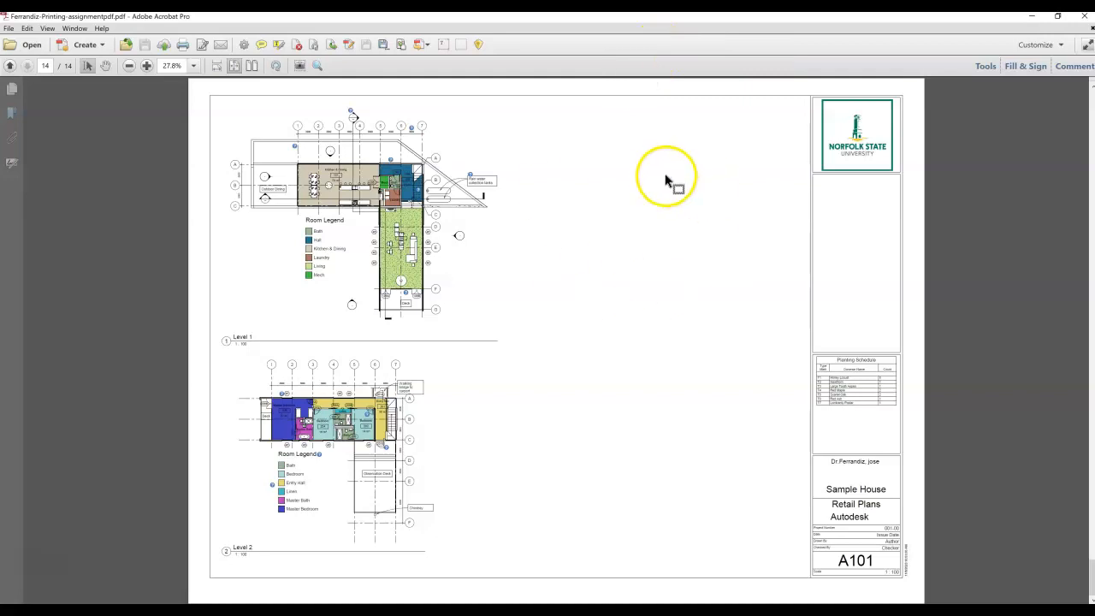
scroll(641, 208, "up", 6)
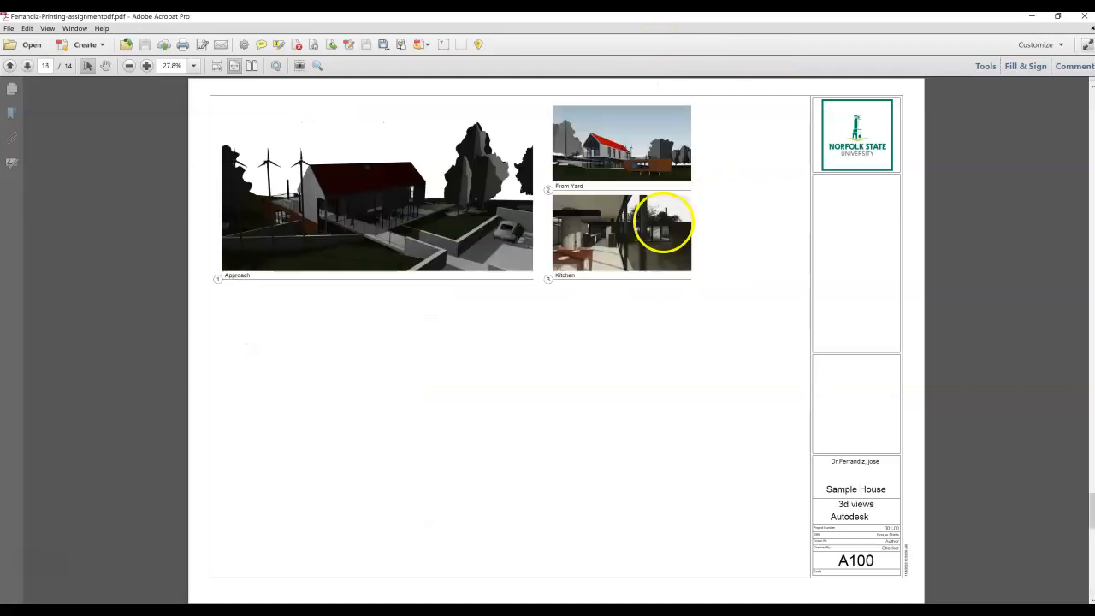